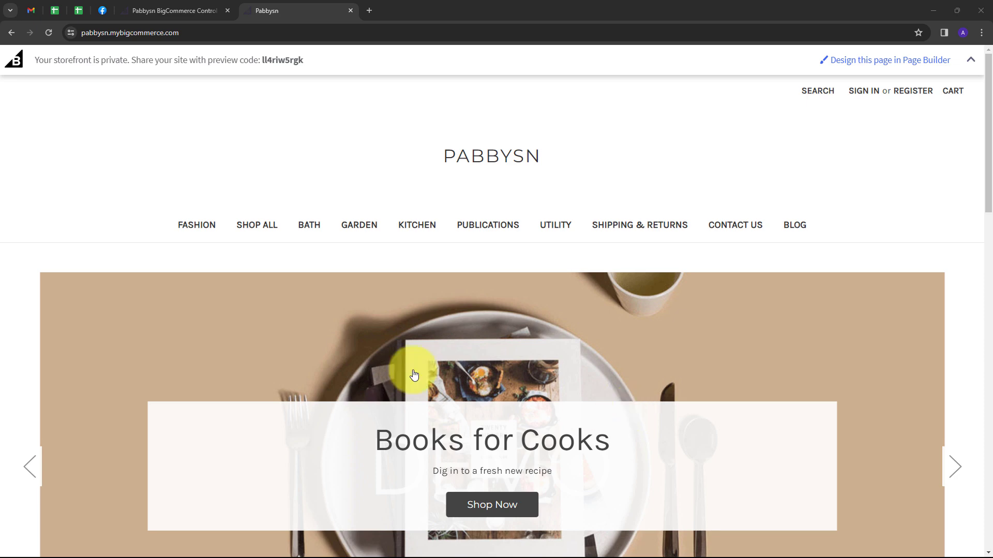
# Load pabbly.com/connect in a new tab and open Pabbly Connect from the Pabbly apps page.
pyautogui.click(101, 10)
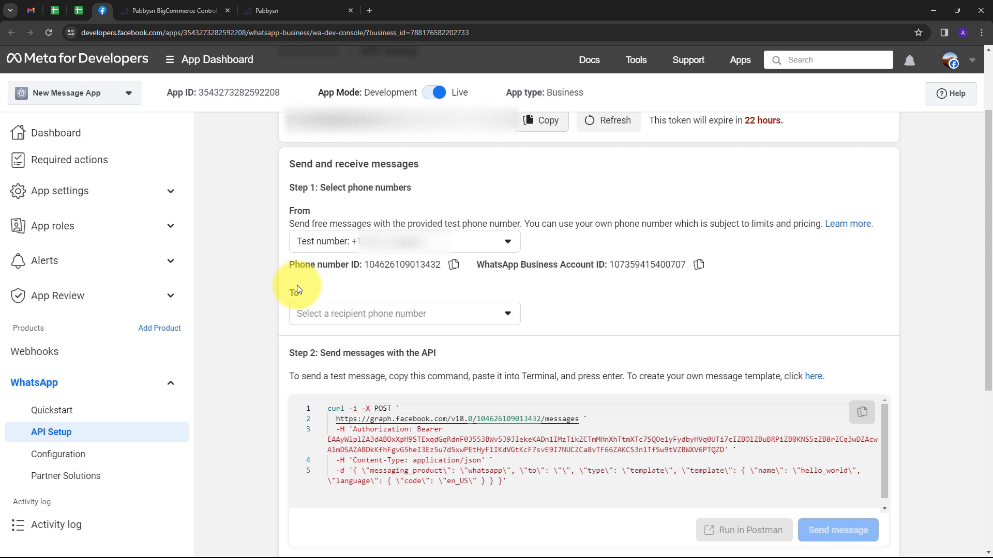
pyautogui.click(277, 11)
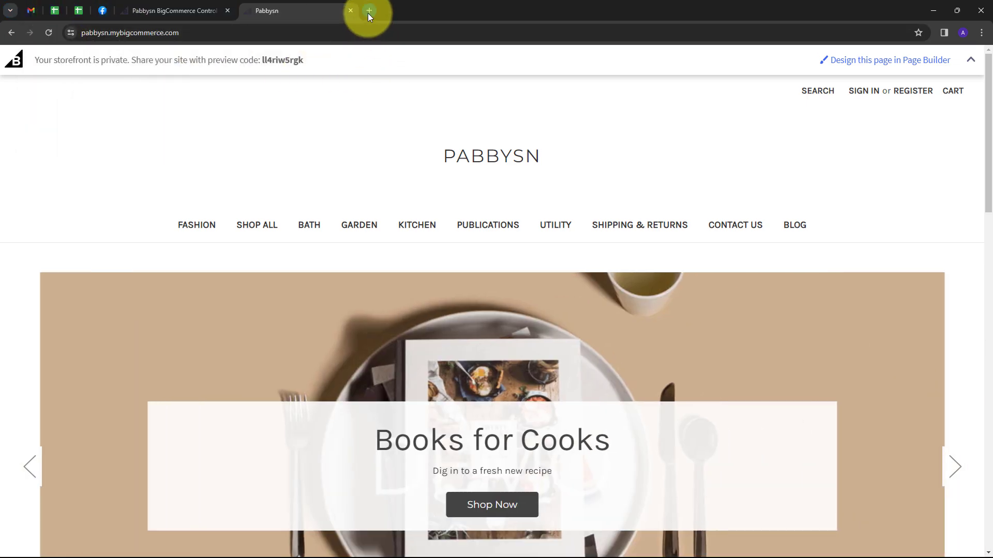
pyautogui.click(368, 14)
pyautogui.write('pabbly')
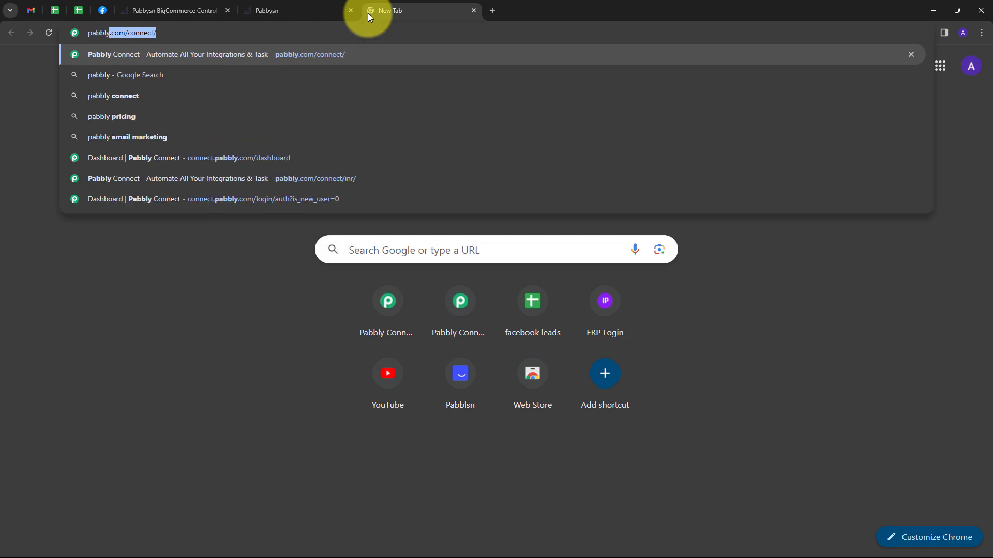
pyautogui.press('Return')
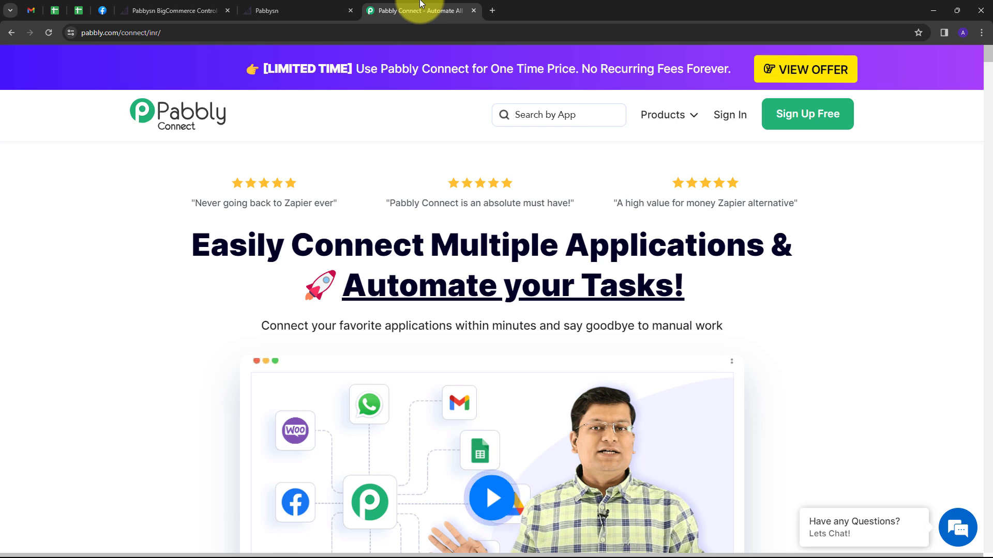
pyautogui.press('F5')
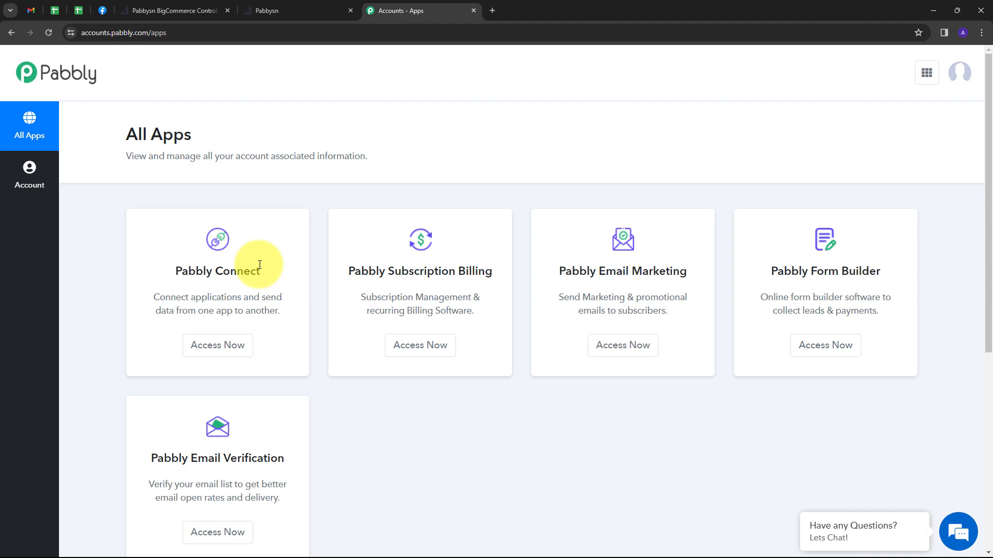
pyautogui.click(222, 350)
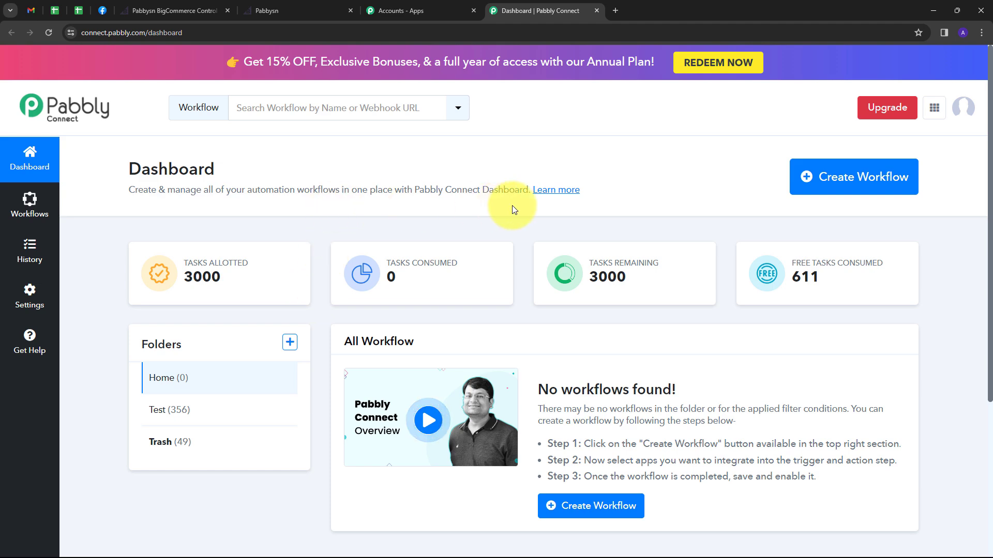
# Create the workflow 'Send Automated WhatsApp Message for BigCommerce Order…' in the Home folder.
pyautogui.click(820, 181)
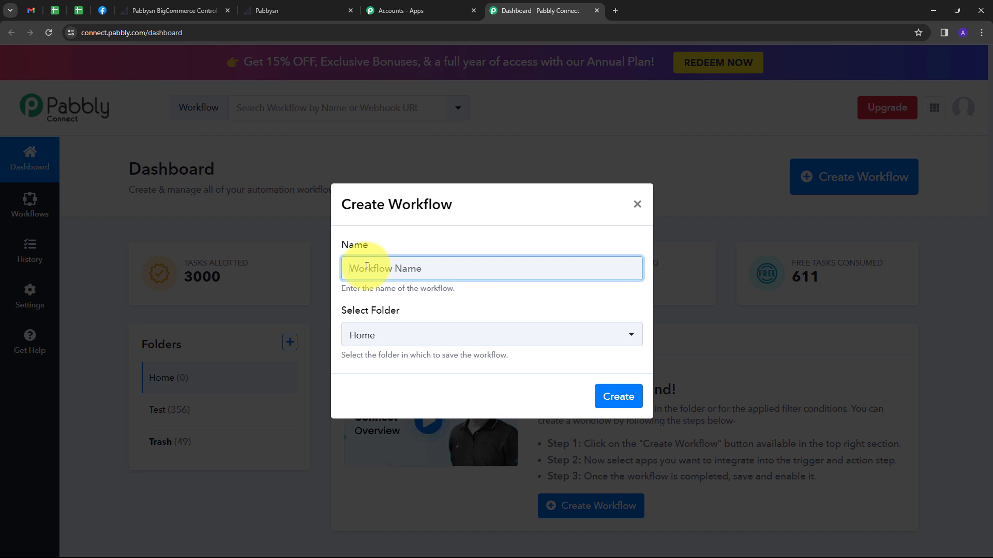
pyautogui.hotkey('ctrl', 'v')
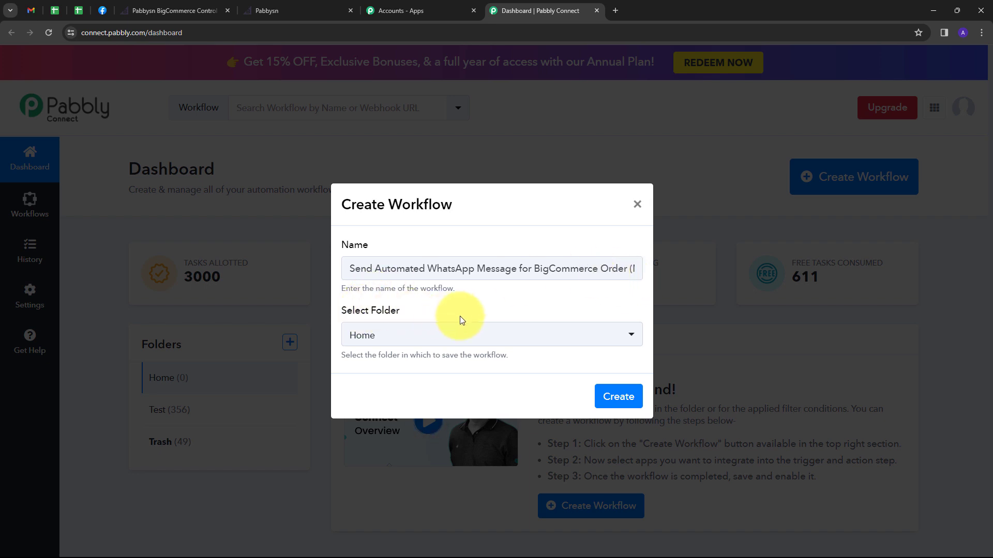
pyautogui.click(451, 334)
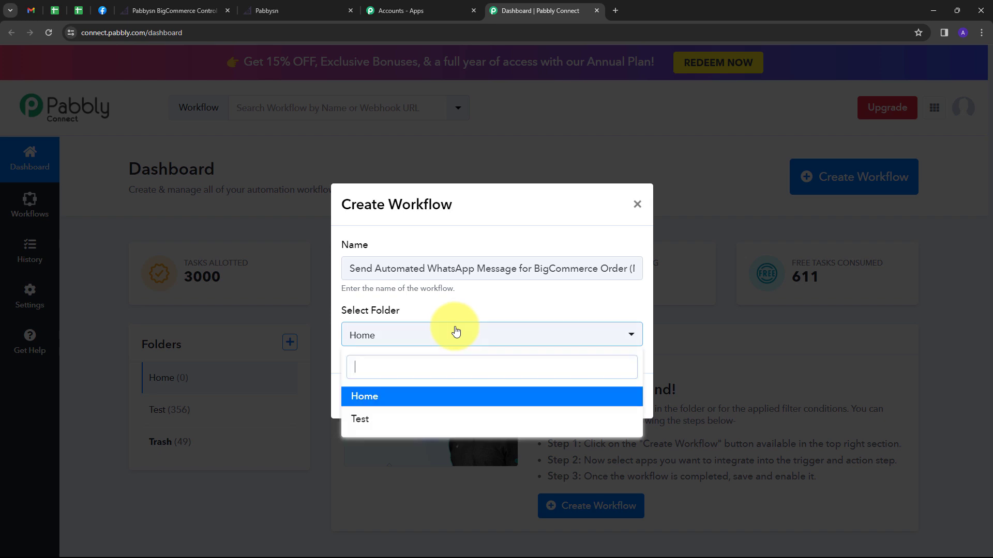
pyautogui.click(373, 398)
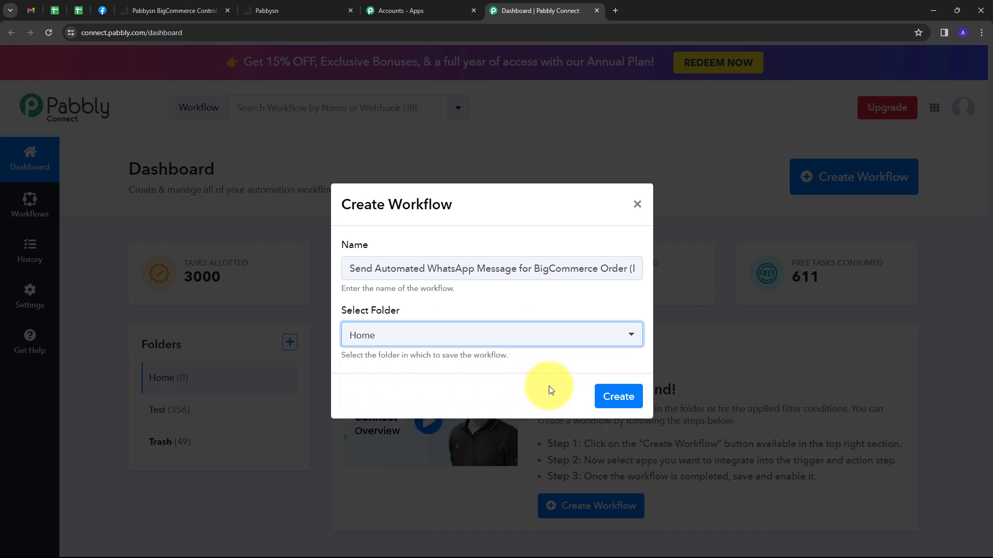
pyautogui.click(619, 398)
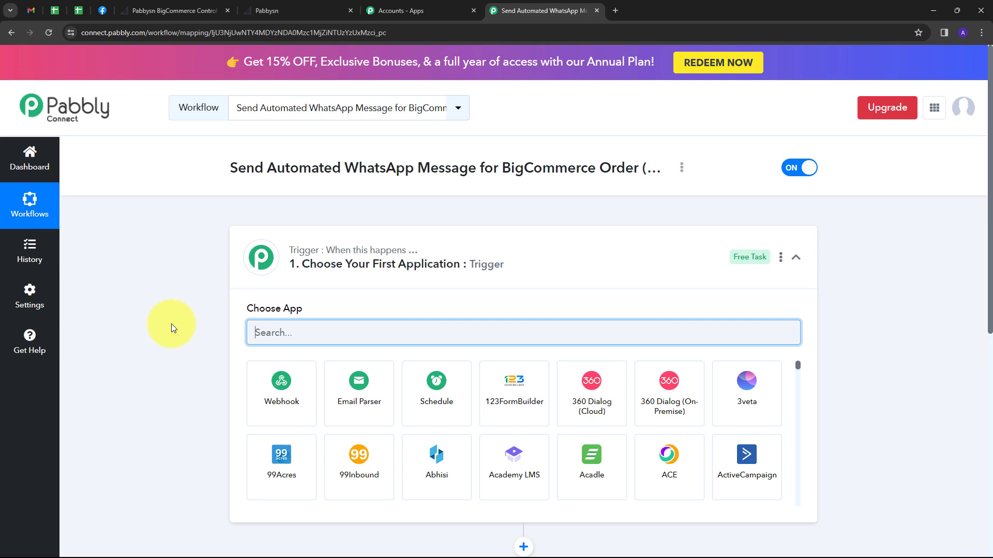
# Set the trigger to BigCommerce's New Order Created event and begin connecting a BigCommerce account.
pyautogui.scroll(-2, 175, 296)
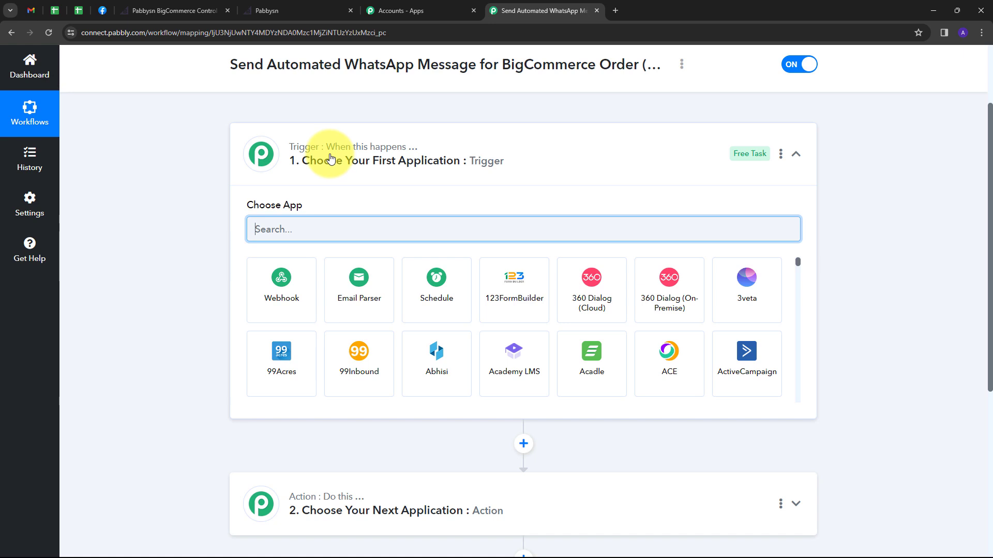
pyautogui.moveTo(303, 501)
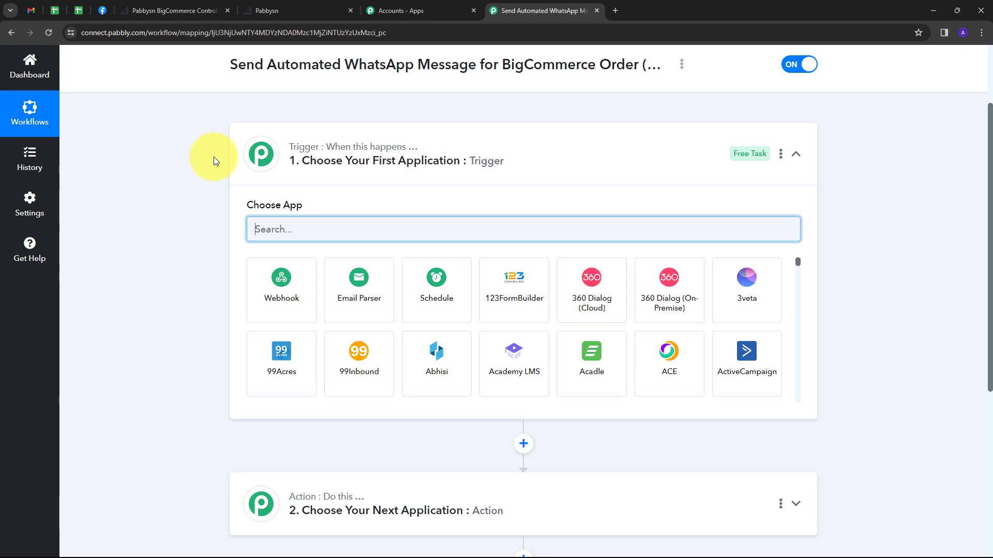
pyautogui.moveTo(312, 154)
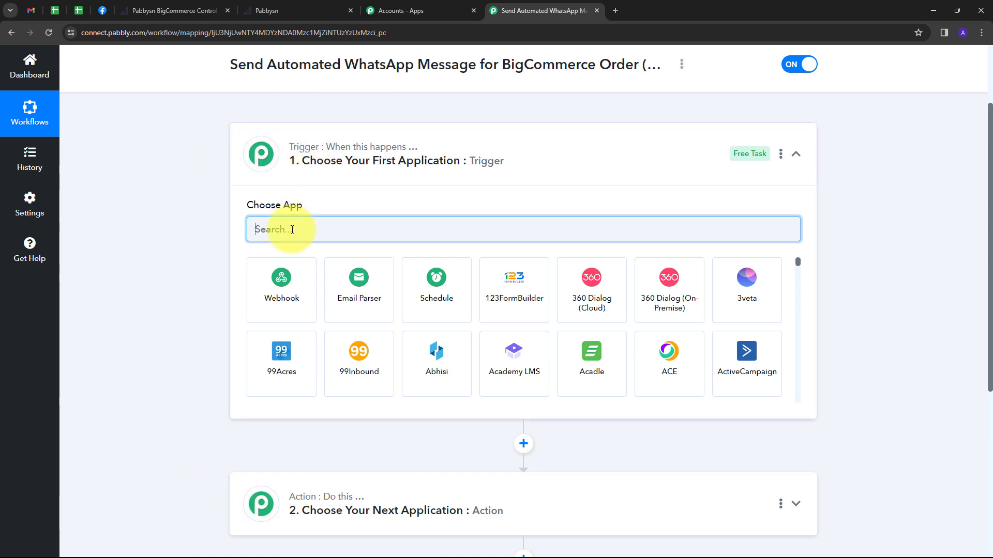
pyautogui.write('big')
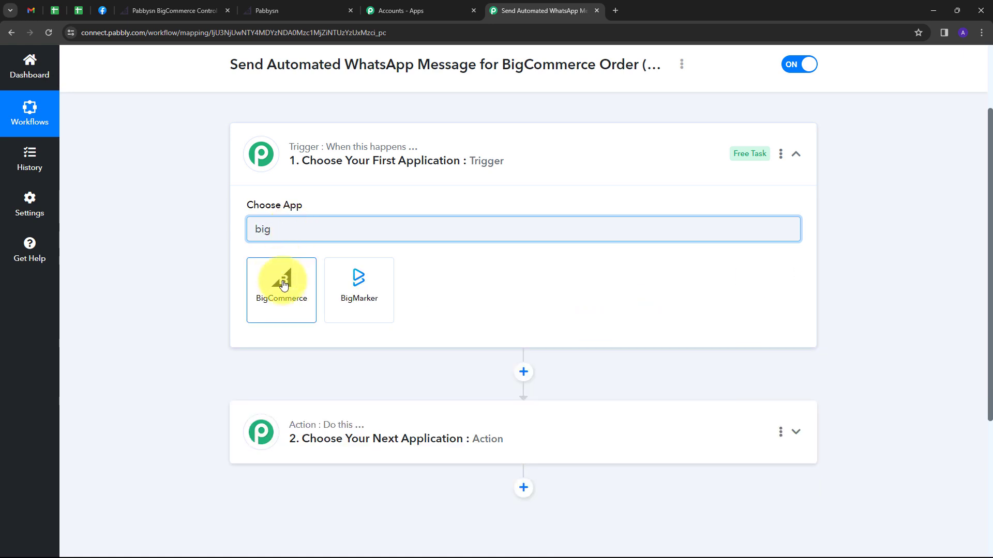
pyautogui.click(280, 277)
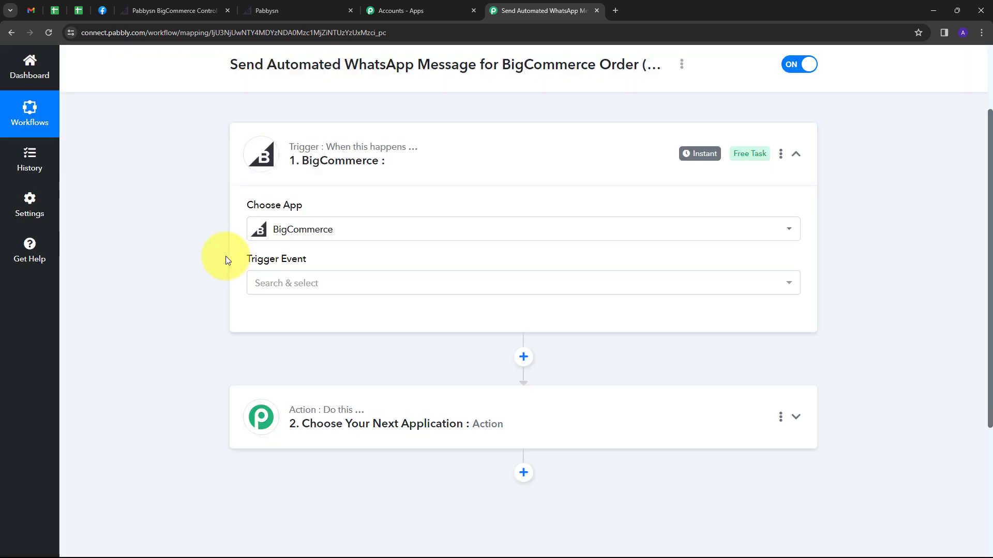
pyautogui.click(396, 283)
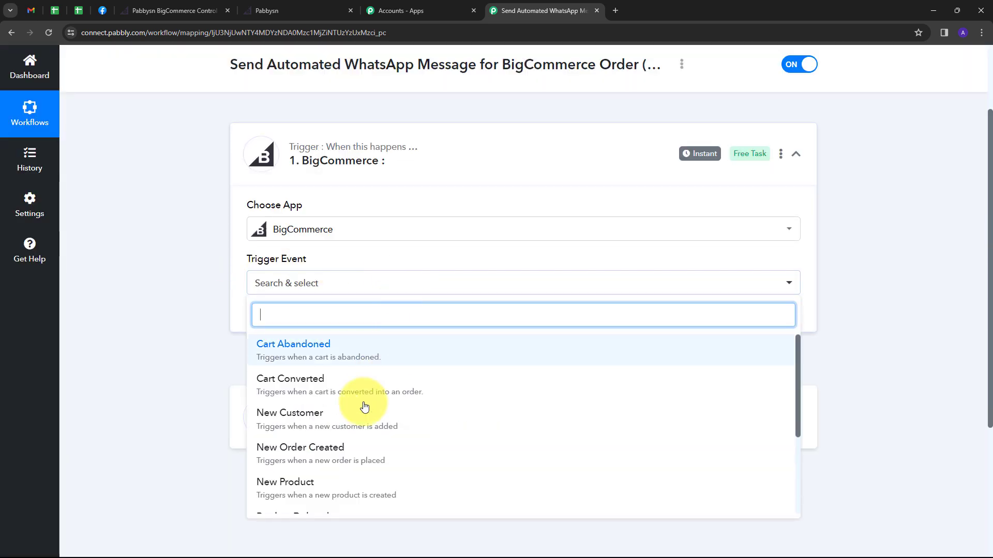
pyautogui.click(311, 451)
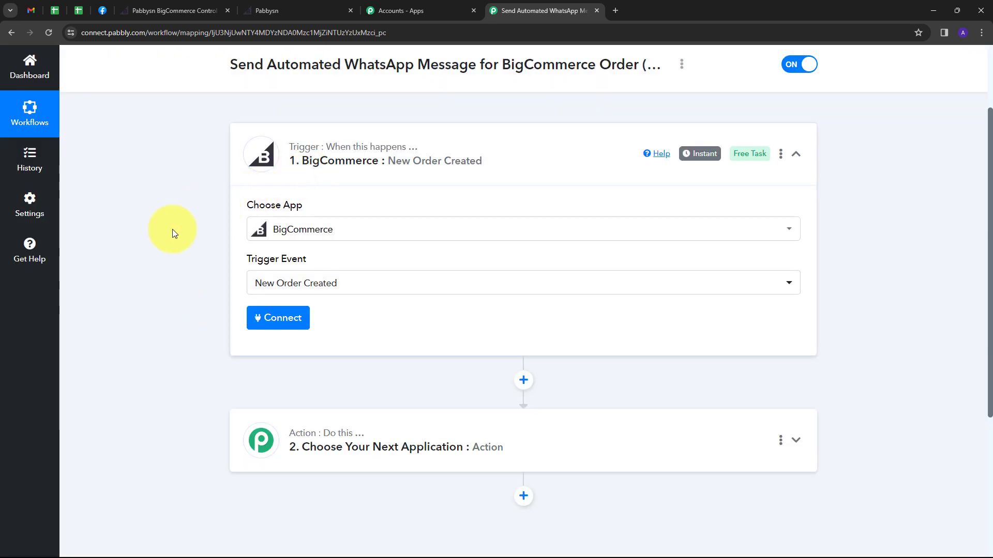
pyautogui.click(273, 321)
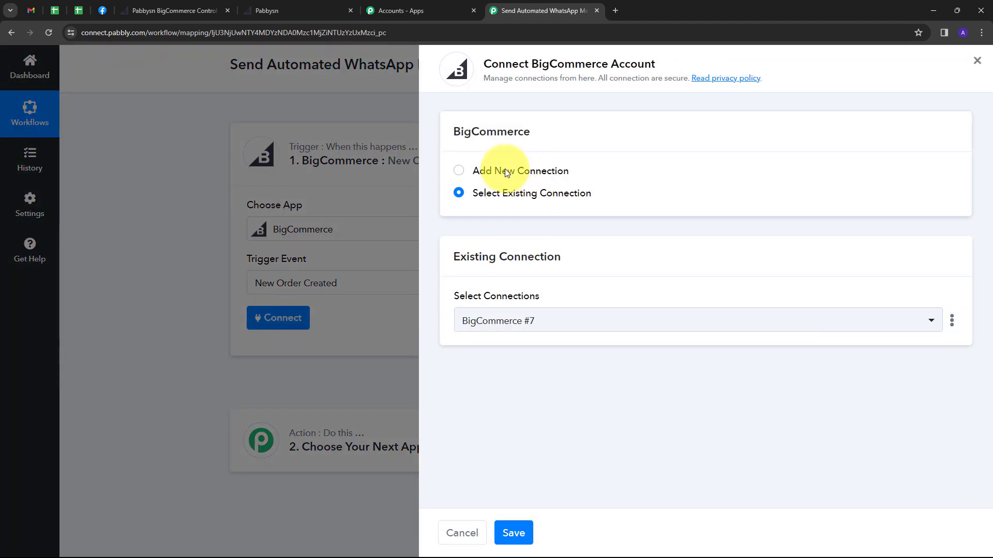
# Start a new BigCommerce #8 connection, then switch to the BigCommerce control panel.
pyautogui.click(492, 170)
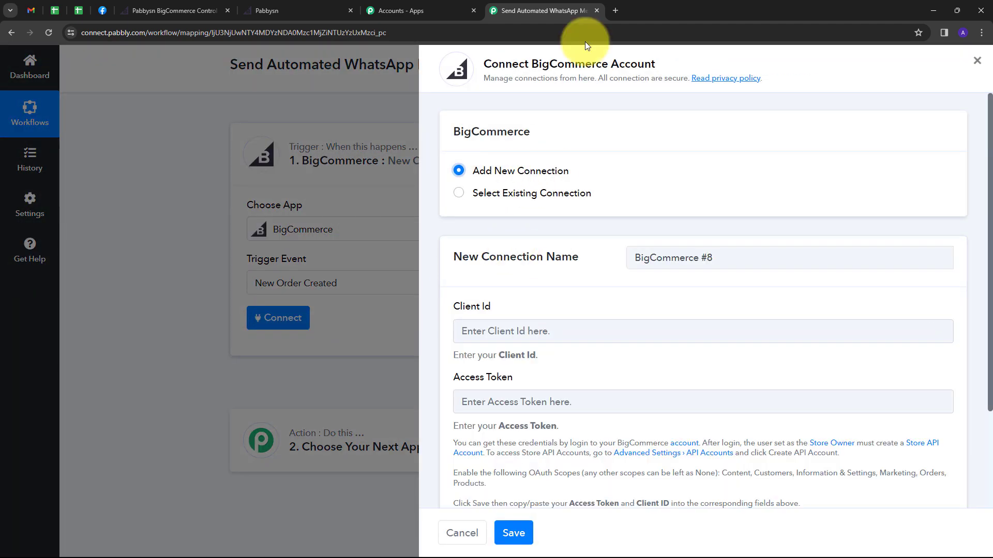
pyautogui.scroll(-2, 473, 243)
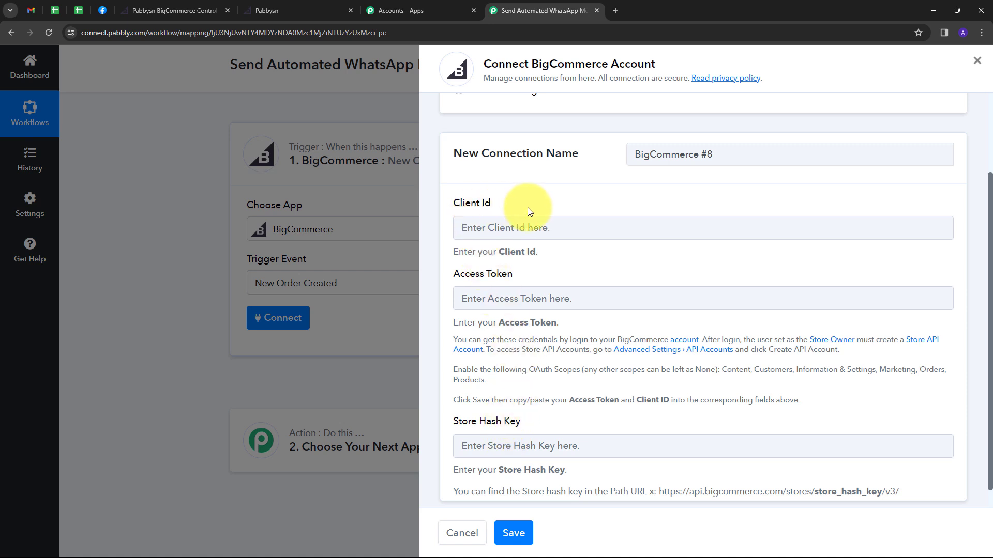
pyautogui.click(157, 11)
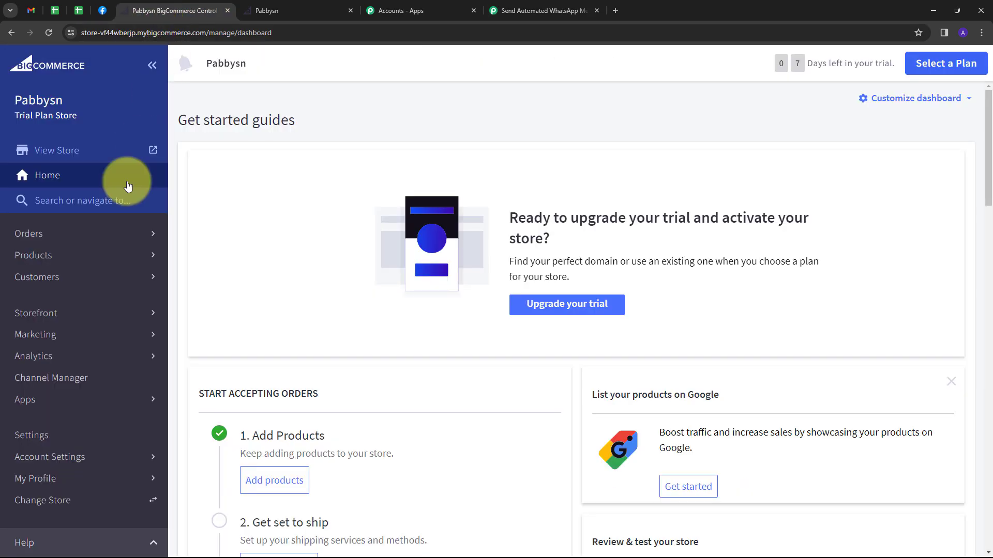
# Go to Settings > Store-level API accounts and start a new API account.
pyautogui.click(51, 439)
pyautogui.scroll(-15, 439, 308)
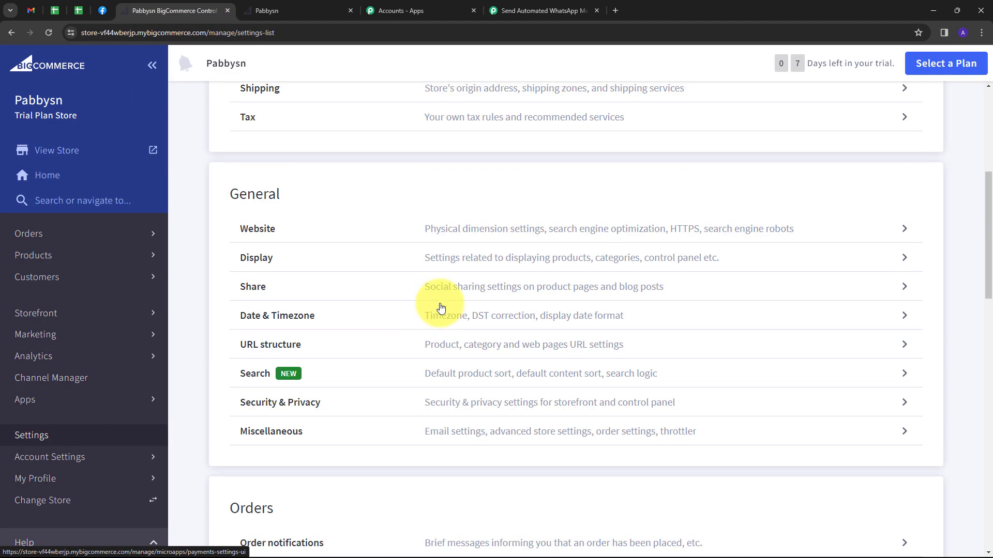
pyautogui.scroll(-4, 441, 308)
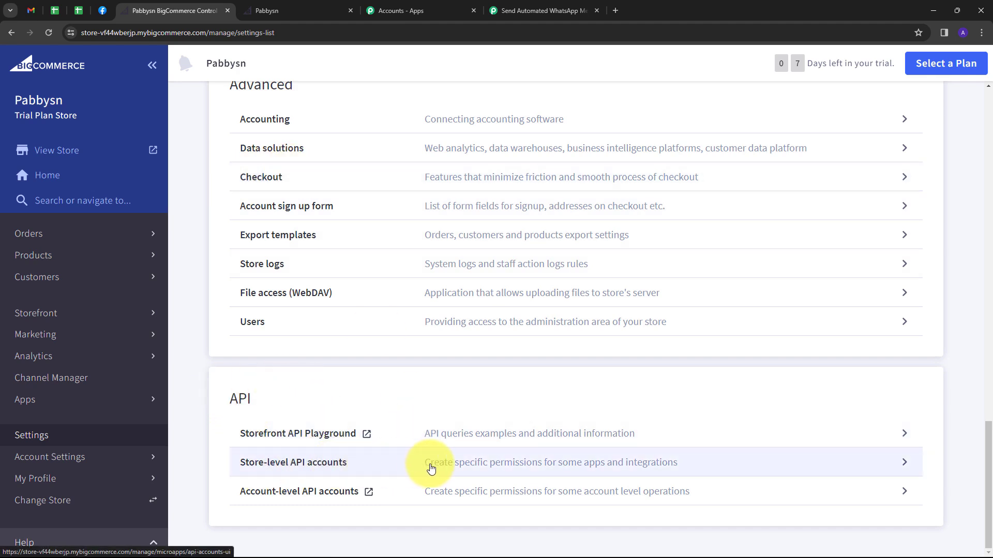
pyautogui.click(448, 469)
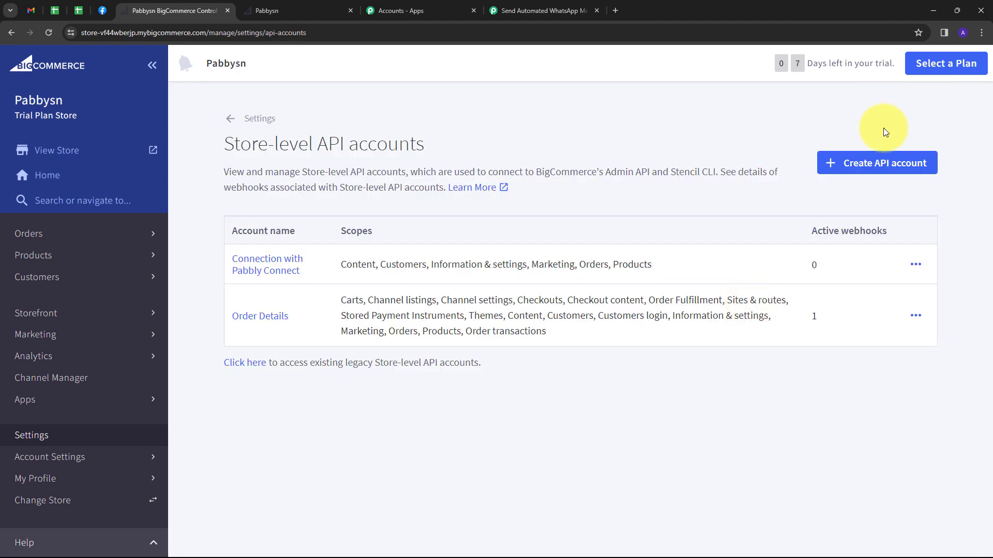
pyautogui.click(858, 165)
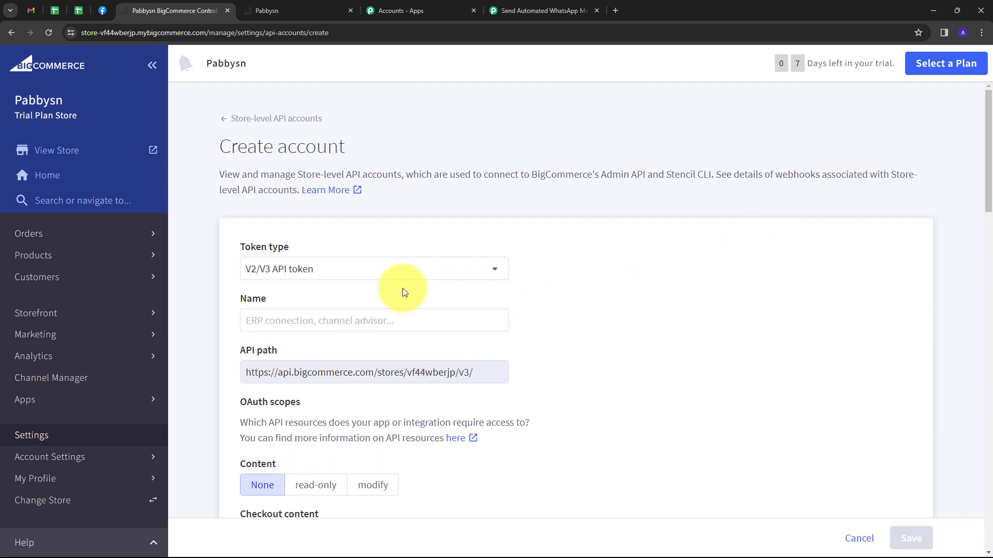
# Name the API account 'Testing' and check which scopes the Pabbly connection requires.
pyautogui.click(277, 319)
pyautogui.write('Testing')
pyautogui.scroll(-2, 526, 321)
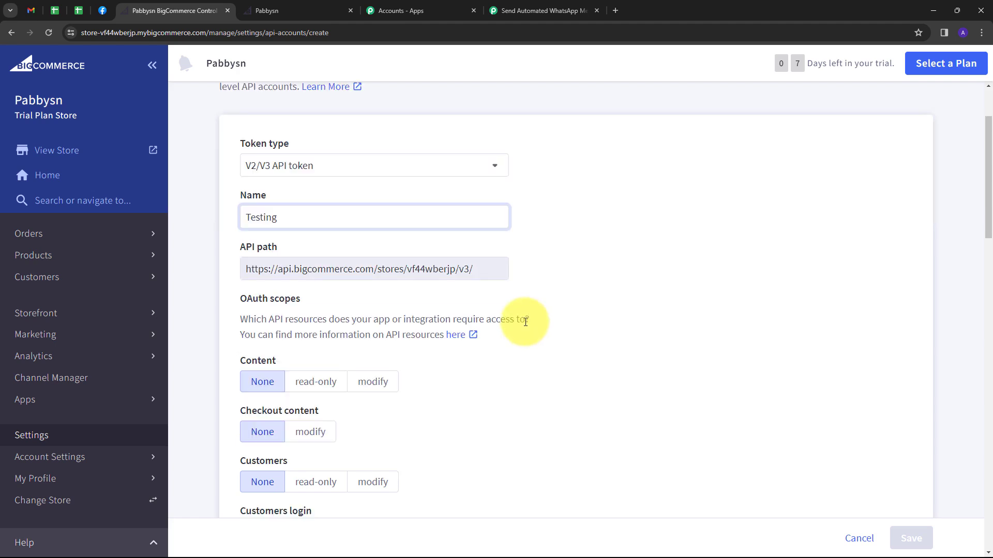
pyautogui.scroll(-1, 526, 321)
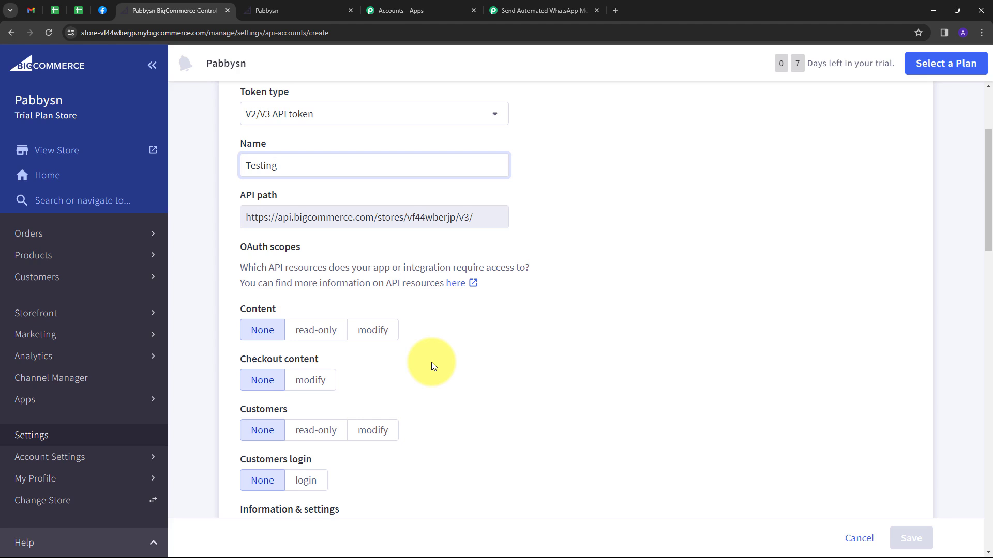
pyautogui.click(545, 11)
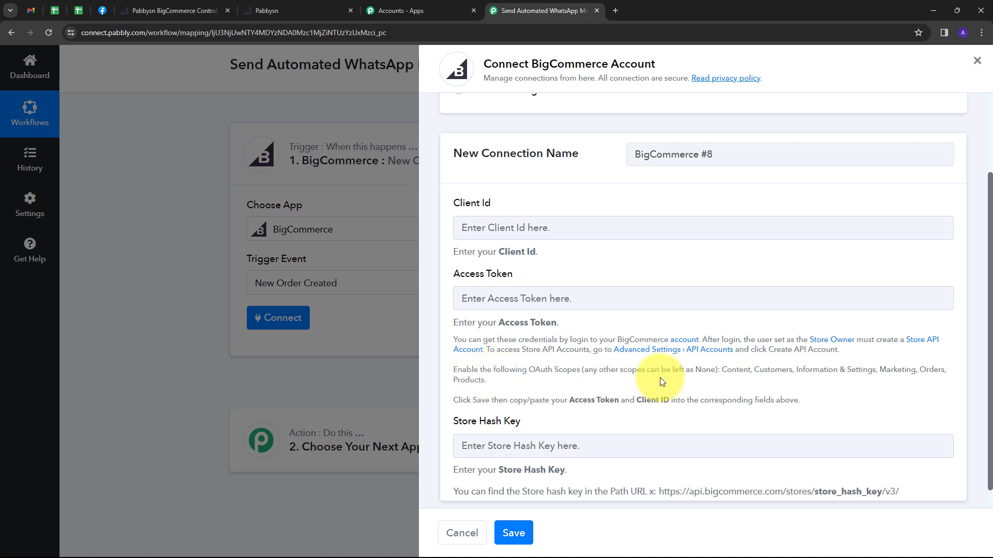
pyautogui.click(173, 11)
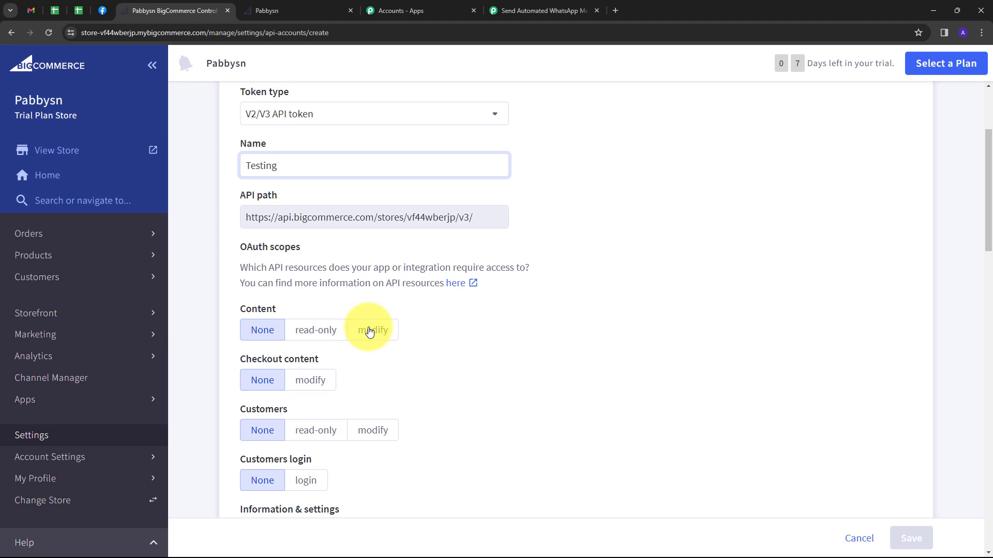
# Set Content, Customers, Information & settings, Marketing, Orders and Products to modify, then save.
pyautogui.click(370, 331)
pyautogui.scroll(-3, 369, 331)
pyautogui.click(371, 339)
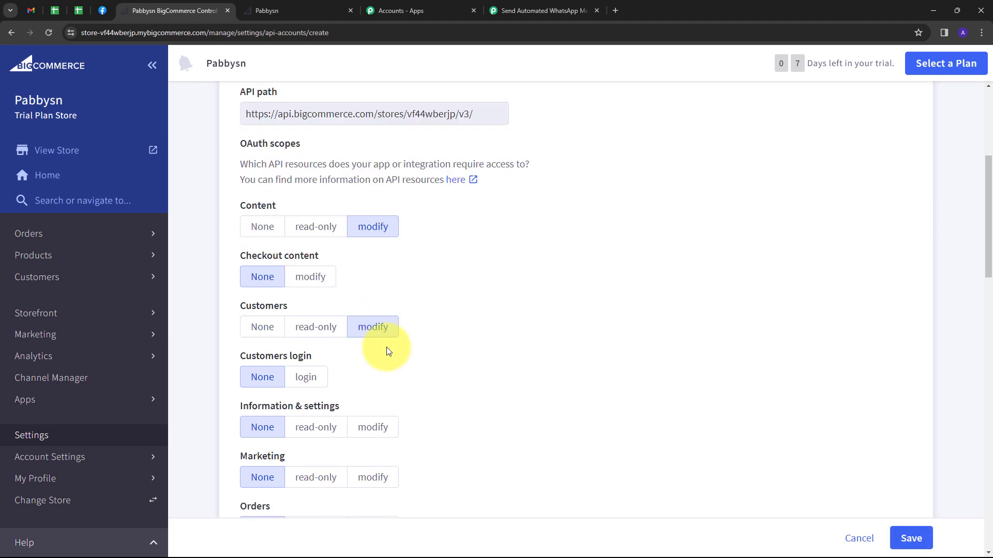
pyautogui.click(381, 374)
pyautogui.scroll(-1, 362, 369)
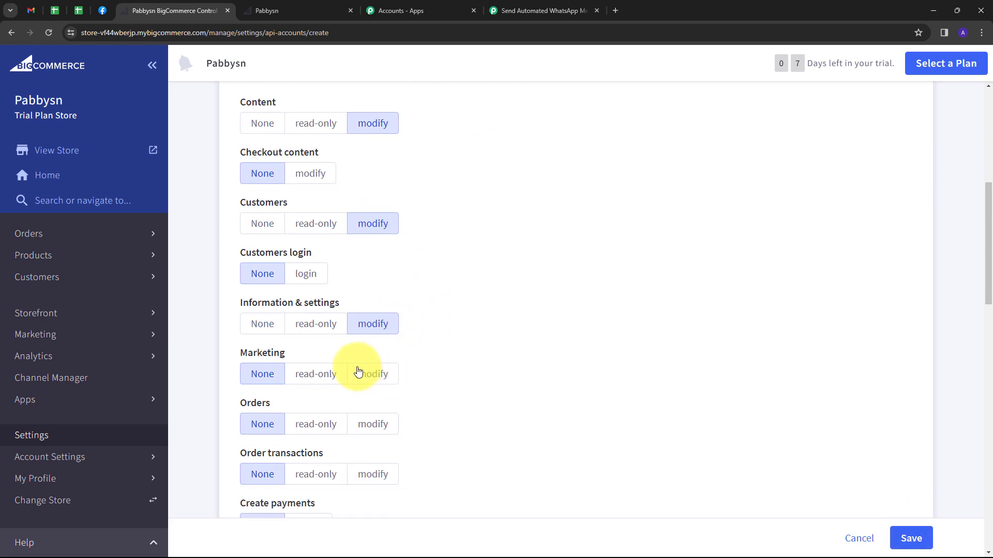
pyautogui.click(365, 373)
pyautogui.click(374, 425)
pyautogui.scroll(-5, 408, 426)
pyautogui.click(380, 417)
pyautogui.scroll(5, 467, 328)
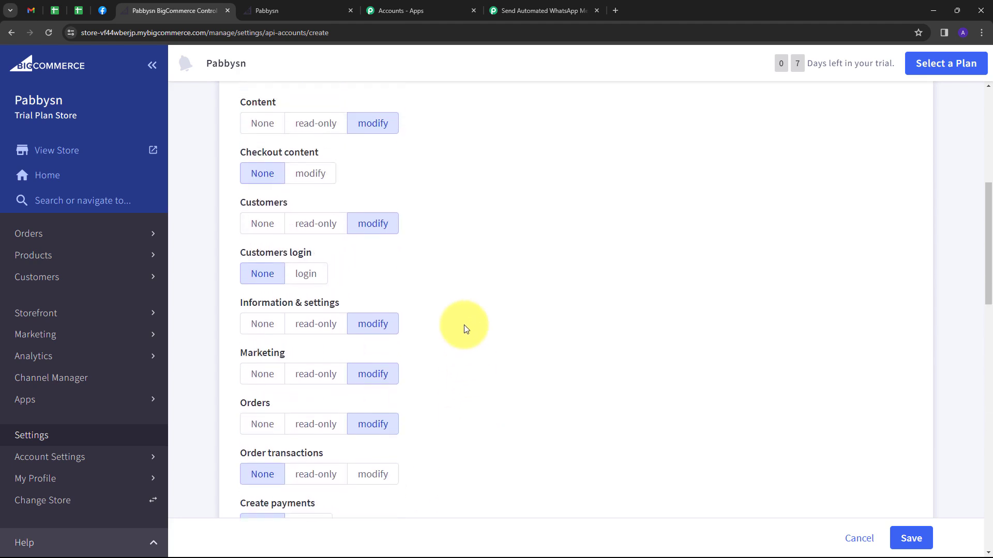
pyautogui.click(911, 538)
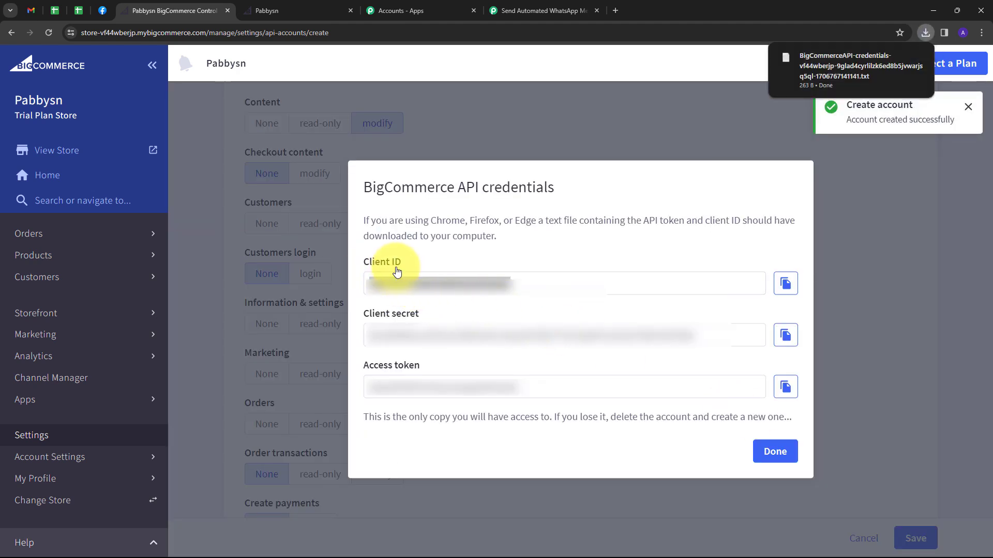
# Copy the client ID and access token from BigCommerce into Pabbly's connection form.
pyautogui.click(784, 287)
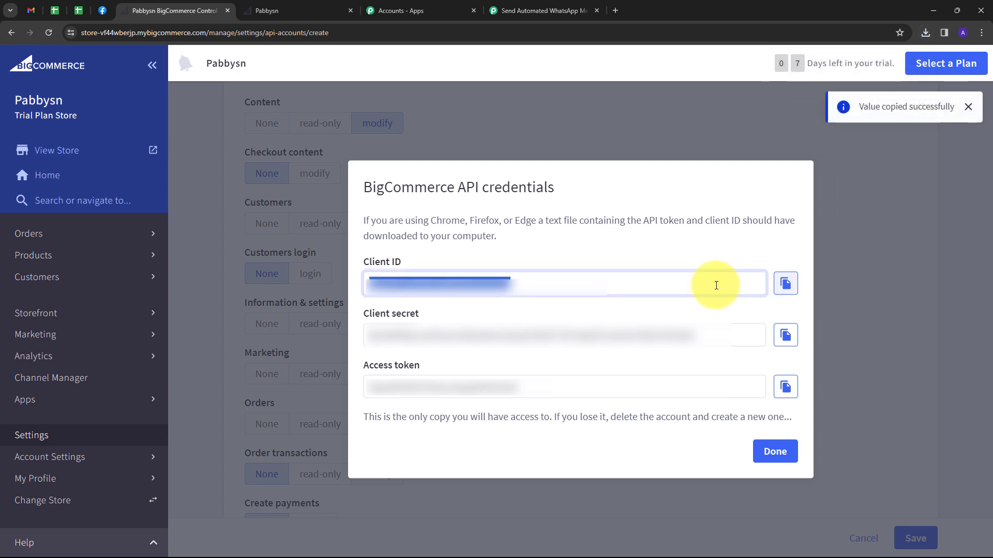
pyautogui.click(528, 11)
pyautogui.click(491, 228)
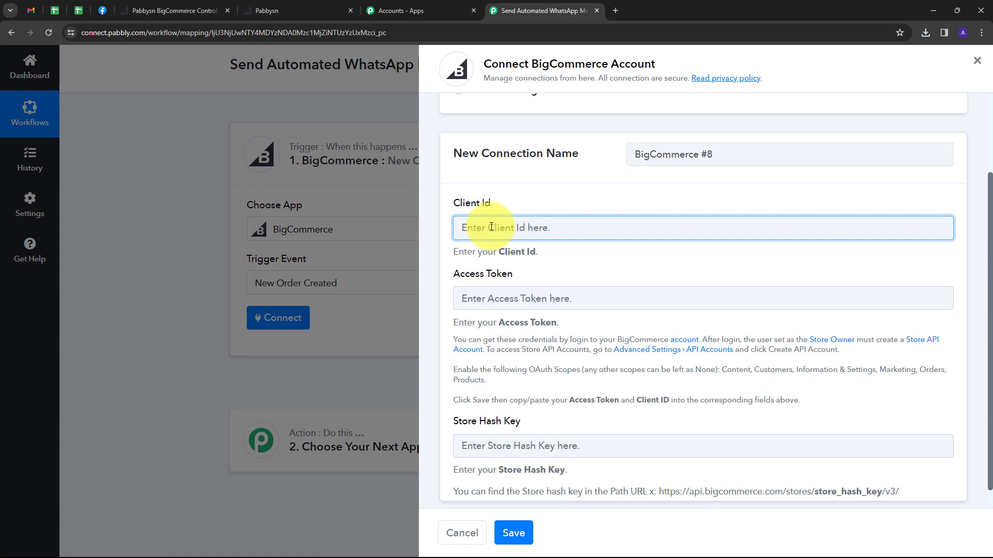
pyautogui.hotkey('ctrl', 'v')
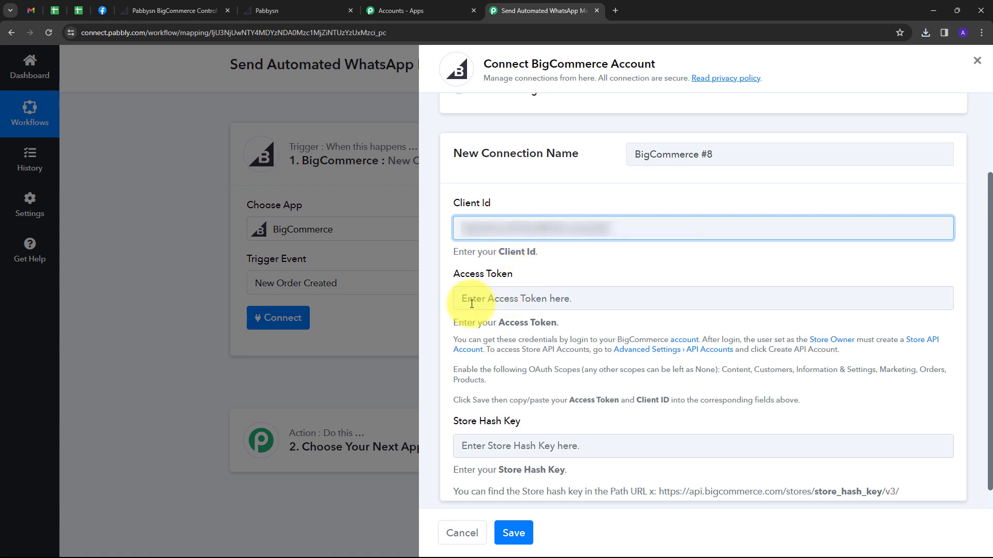
pyautogui.click(149, 12)
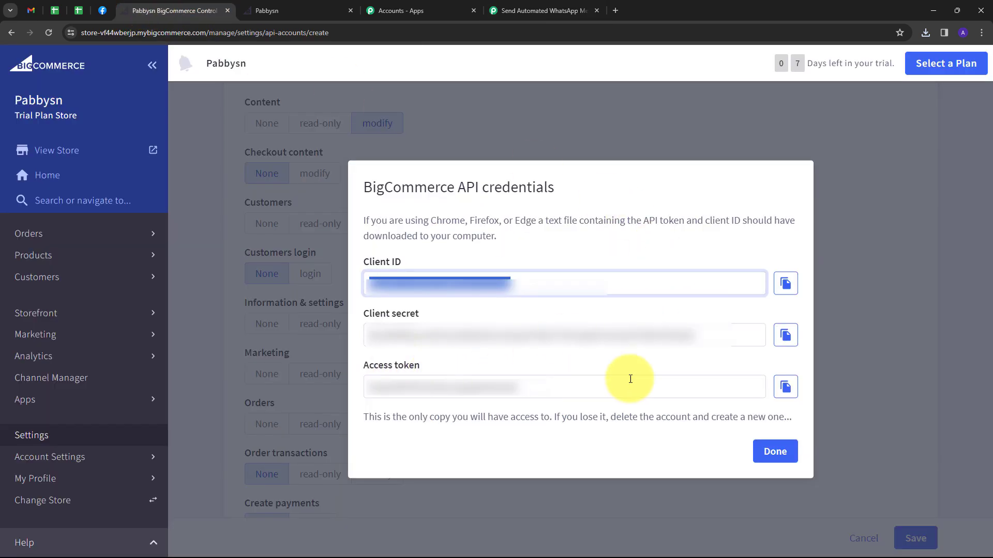
pyautogui.click(785, 387)
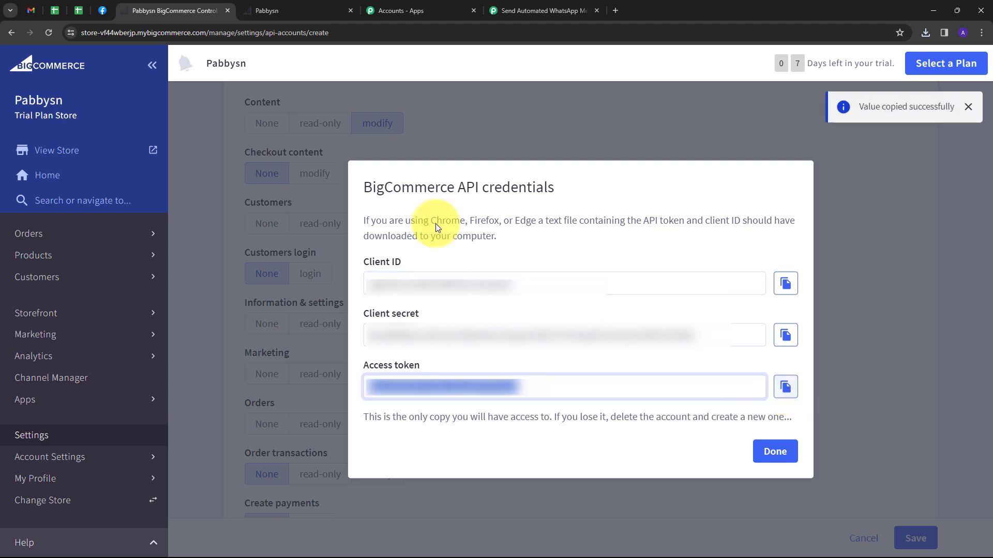
pyautogui.click(514, 10)
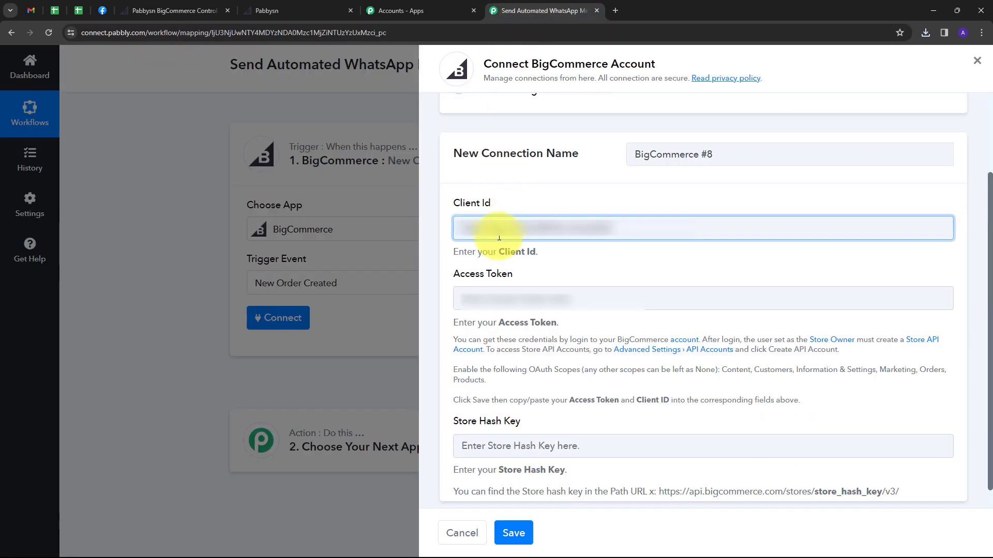
pyautogui.click(499, 292)
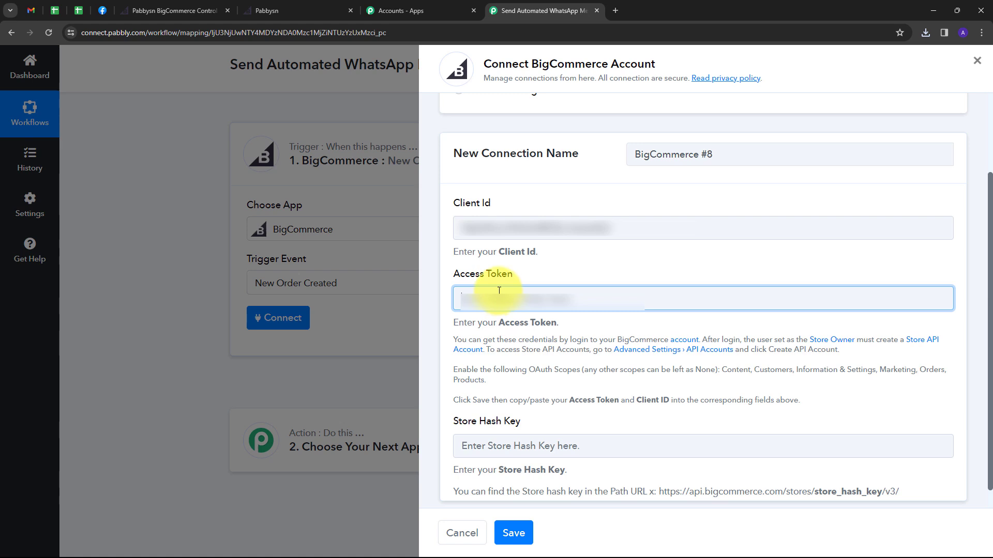
pyautogui.hotkey('ctrl', 'v')
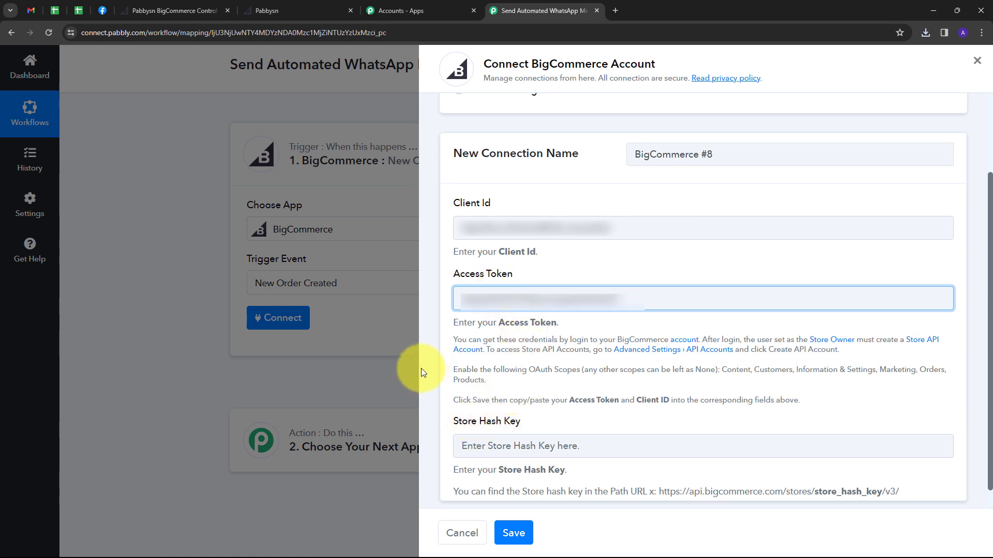
# Copy the store hash from the store URL into Store Hash Key and save the connection.
pyautogui.click(155, 11)
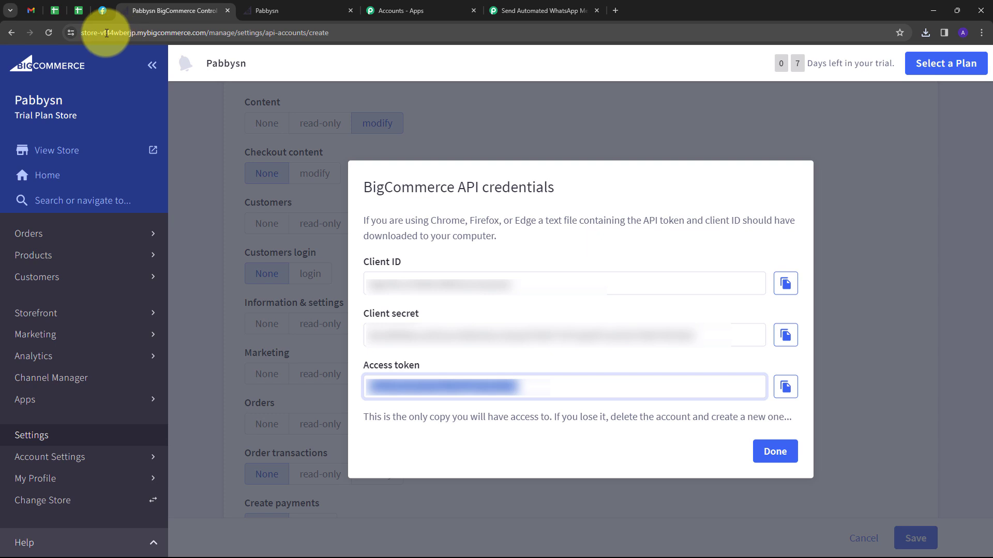
pyautogui.click(153, 32)
pyautogui.click(95, 32)
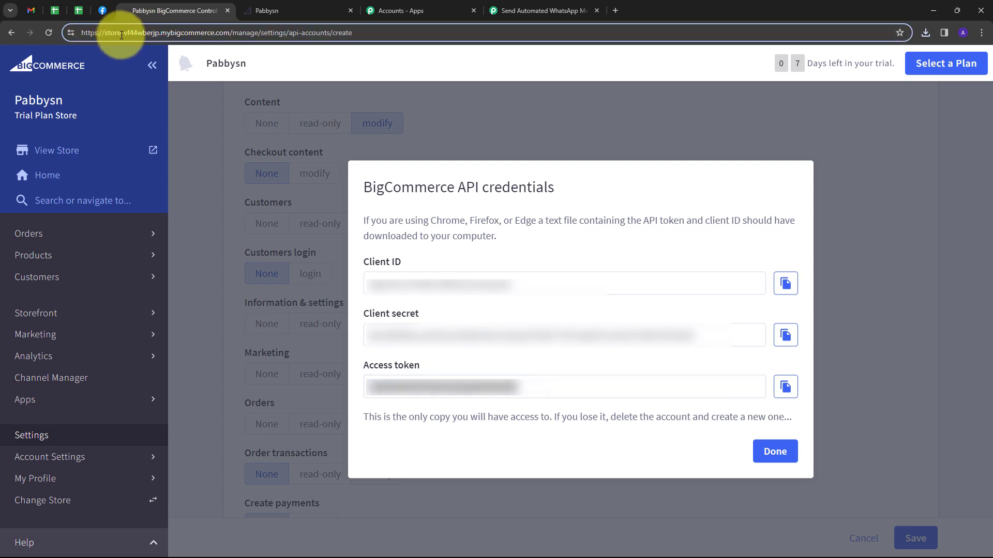
pyautogui.moveTo(125, 33); pyautogui.dragTo(160, 39)
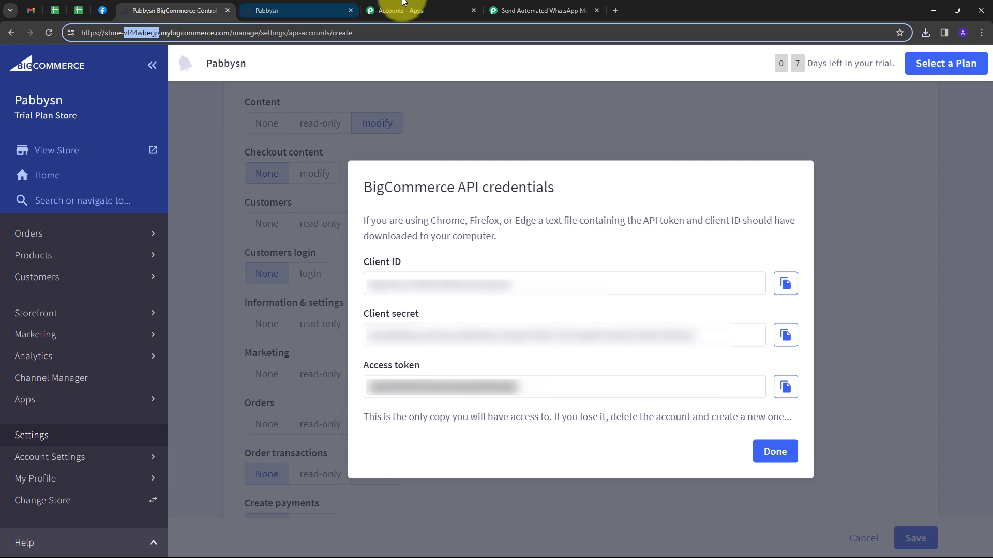
pyautogui.click(530, 4)
pyautogui.click(486, 447)
pyautogui.hotkey('ctrl', 'v')
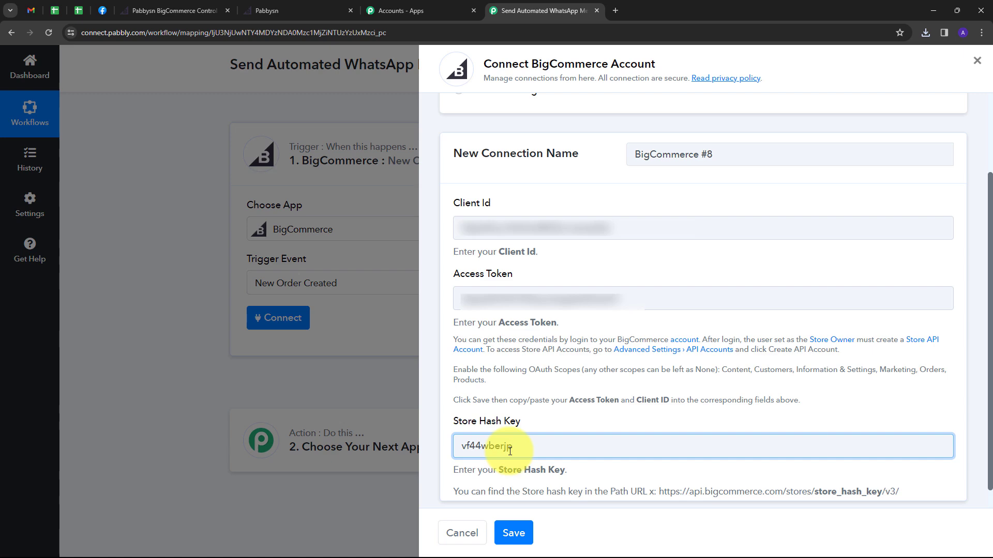
pyautogui.click(514, 533)
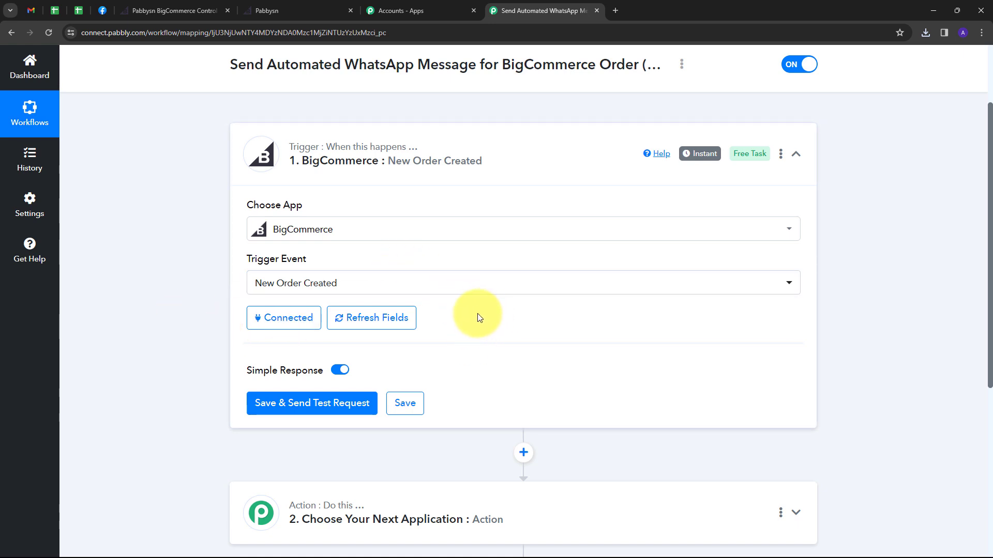
# Save the trigger to await a test order, then go to the Pabbysn storefront.
pyautogui.click(262, 395)
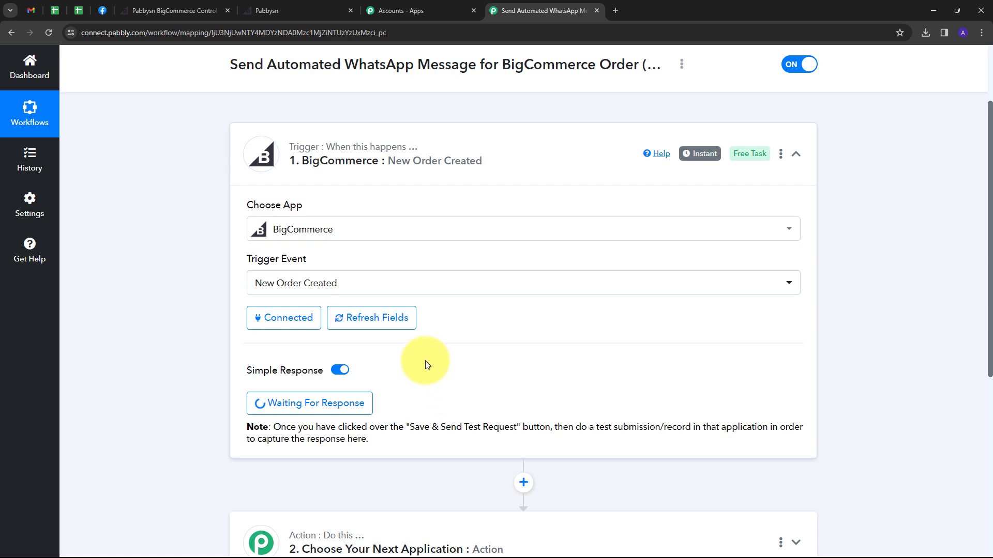
pyautogui.click(305, 11)
# Add a Python Course, raise PHP Course to 2 for ₹1,200, and proceed to checkout.
pyautogui.scroll(-5, 710, 231)
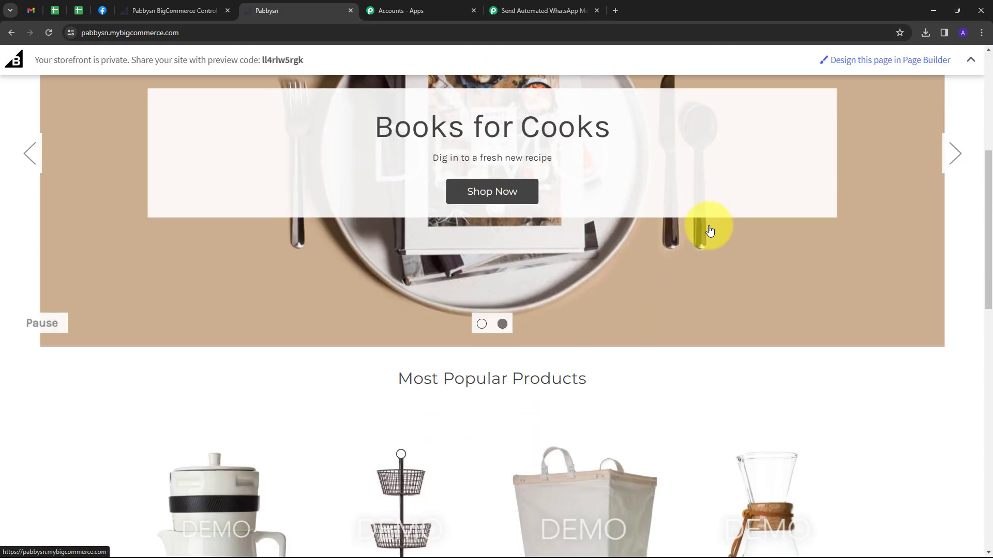
pyautogui.scroll(-12, 710, 231)
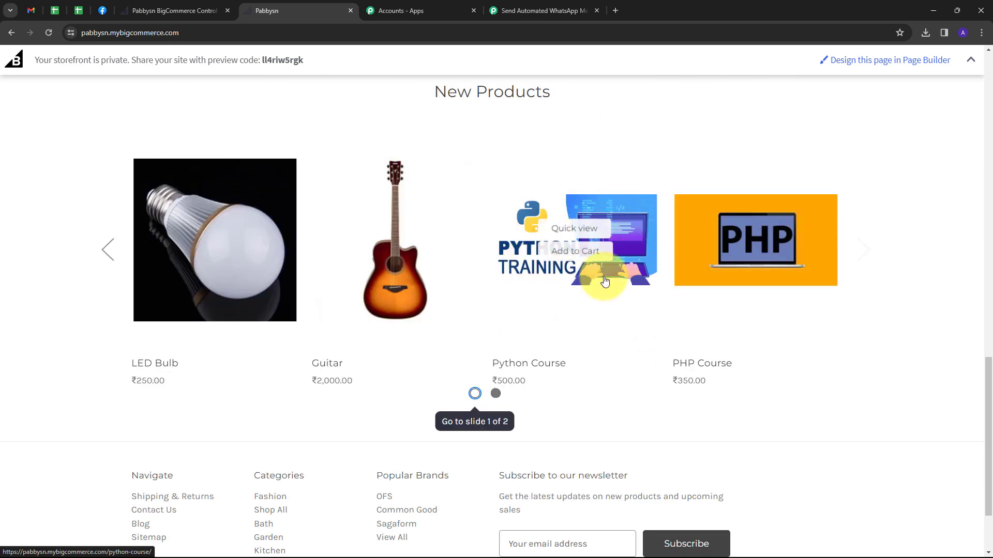
pyautogui.click(756, 254)
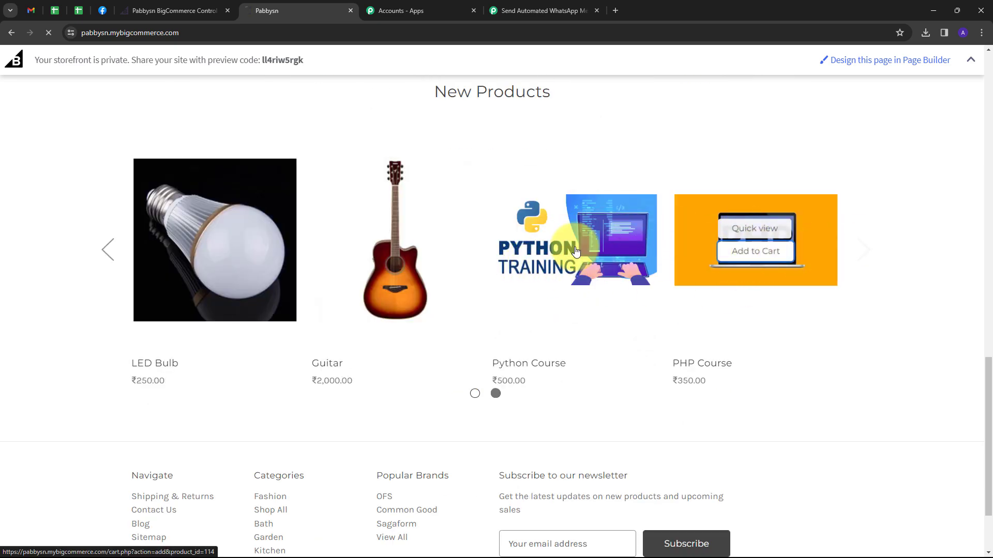
pyautogui.click(573, 250)
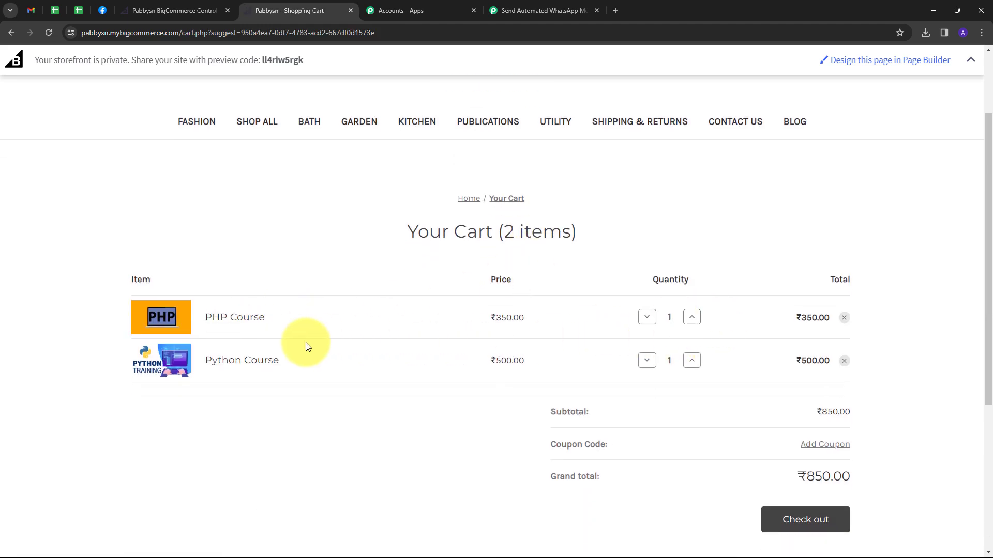
pyautogui.click(691, 317)
pyautogui.scroll(-2, 759, 293)
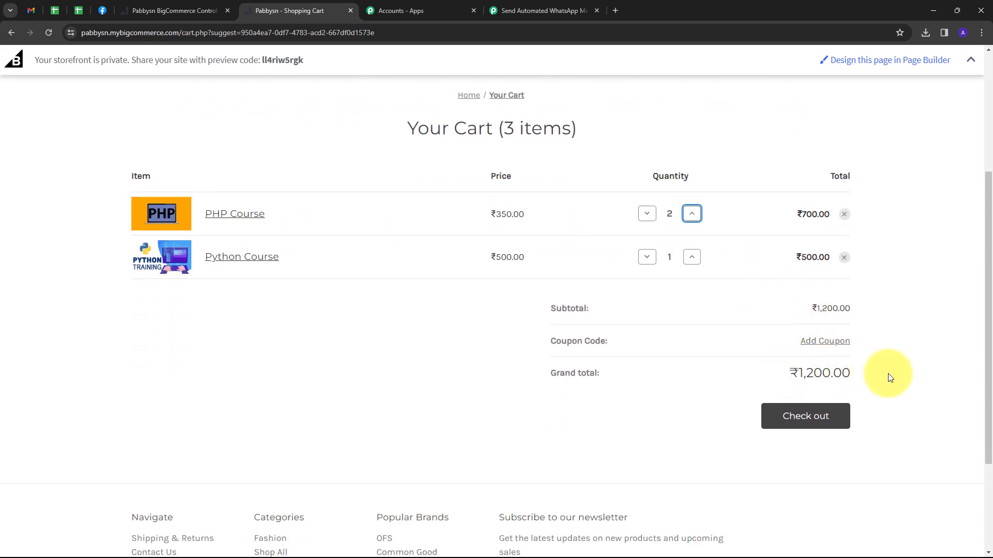
pyautogui.click(802, 417)
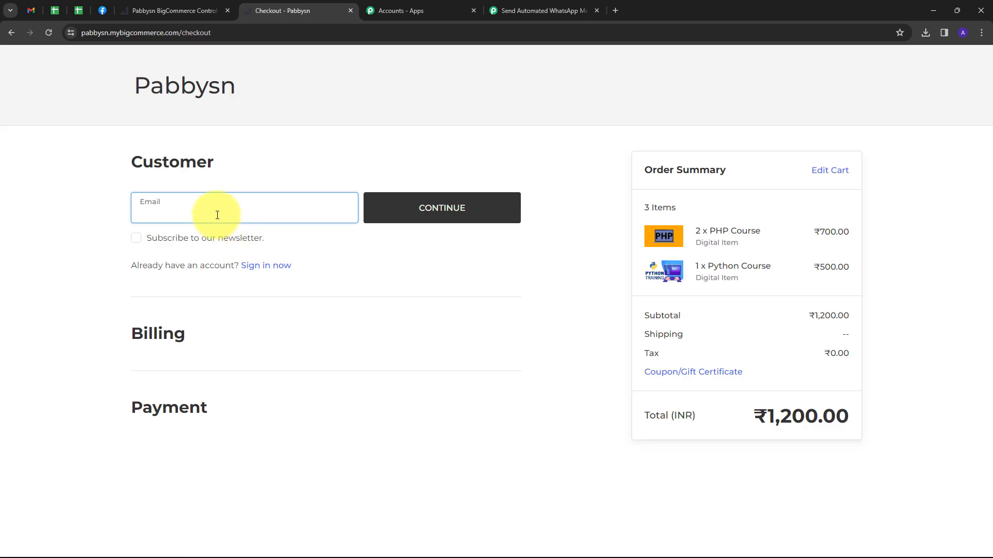
# Enter the customer's e-mail, billing first and last name, and phone number.
pyautogui.hotkey('ctrl', 'v')
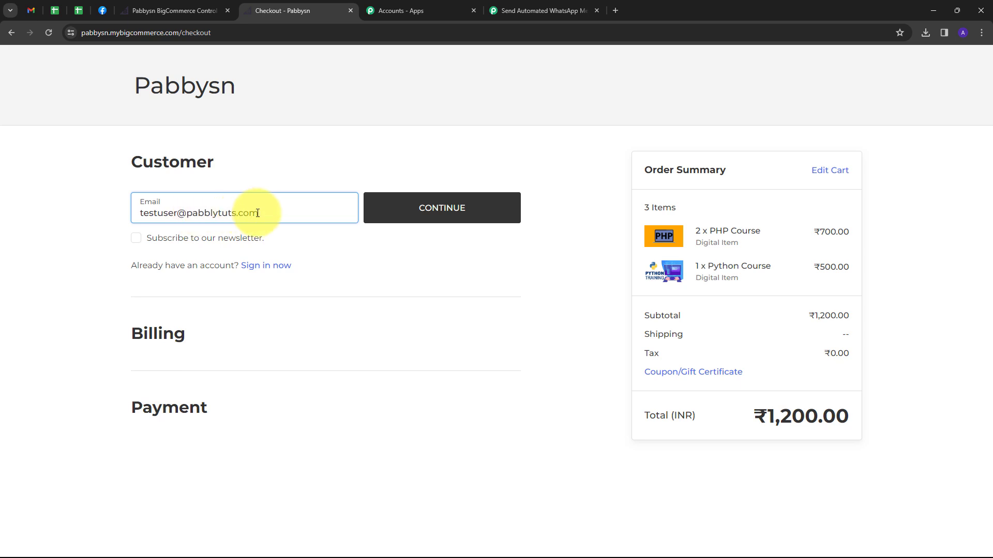
pyautogui.click(407, 208)
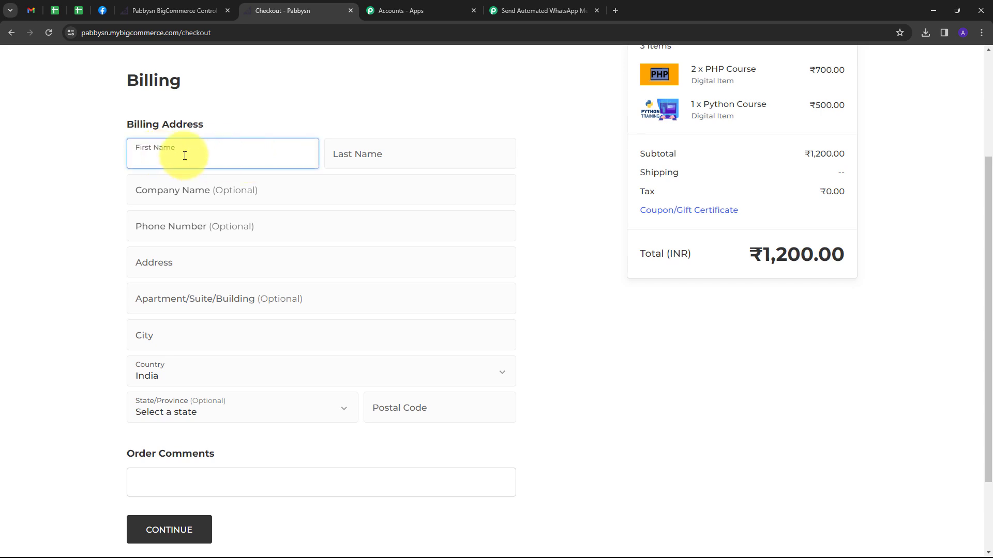
pyautogui.write('Test')
pyautogui.press('Tab')
pyautogui.write('User')
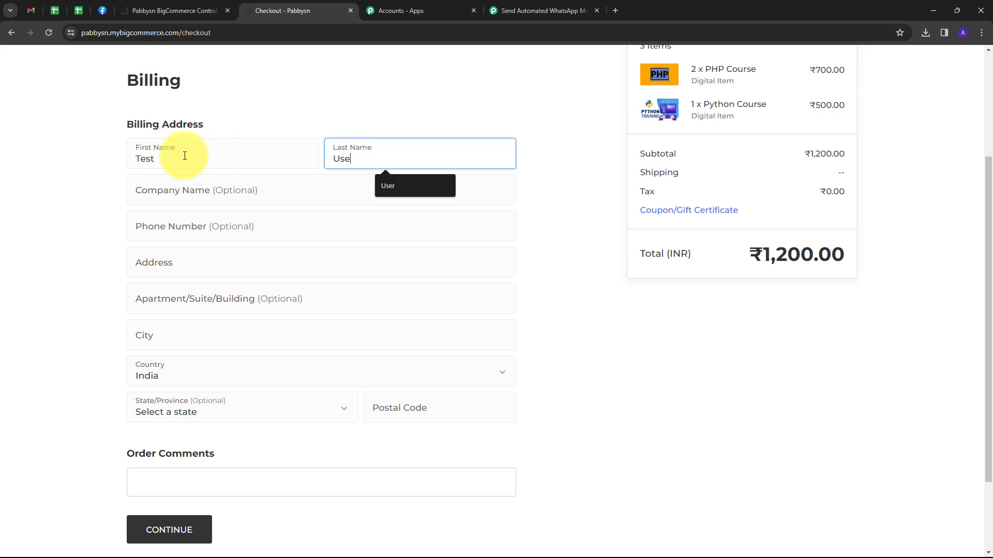
pyautogui.press('Tab')
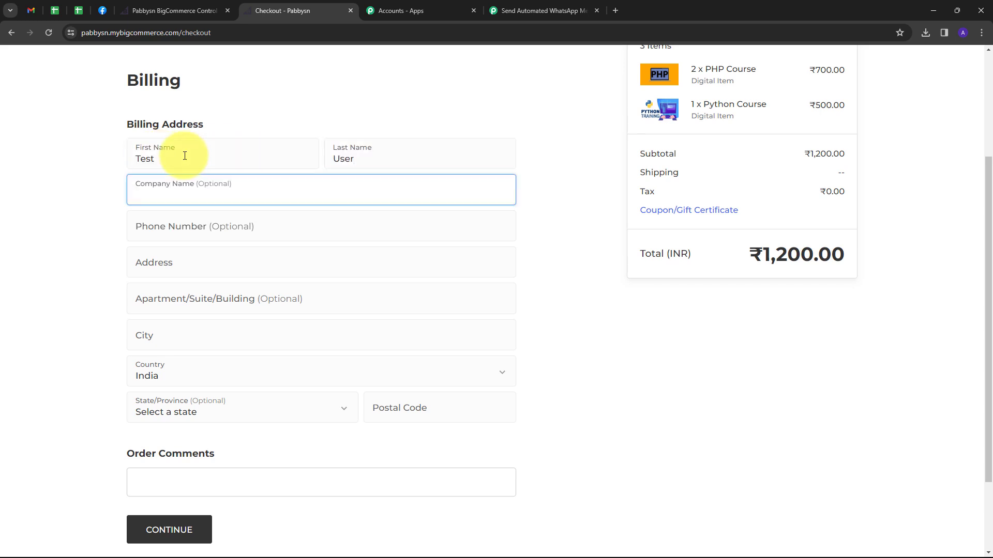
pyautogui.click(180, 228)
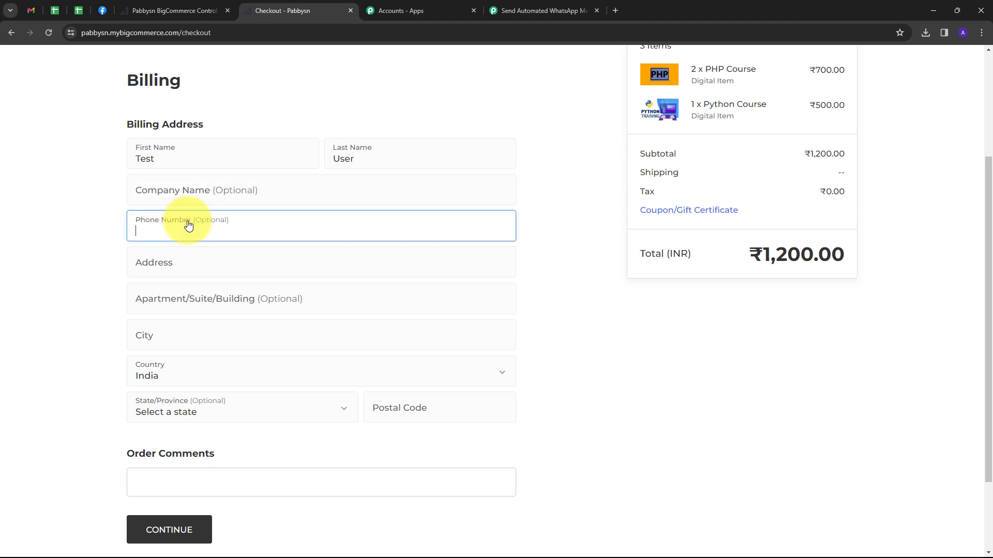
pyautogui.write('919090909090')
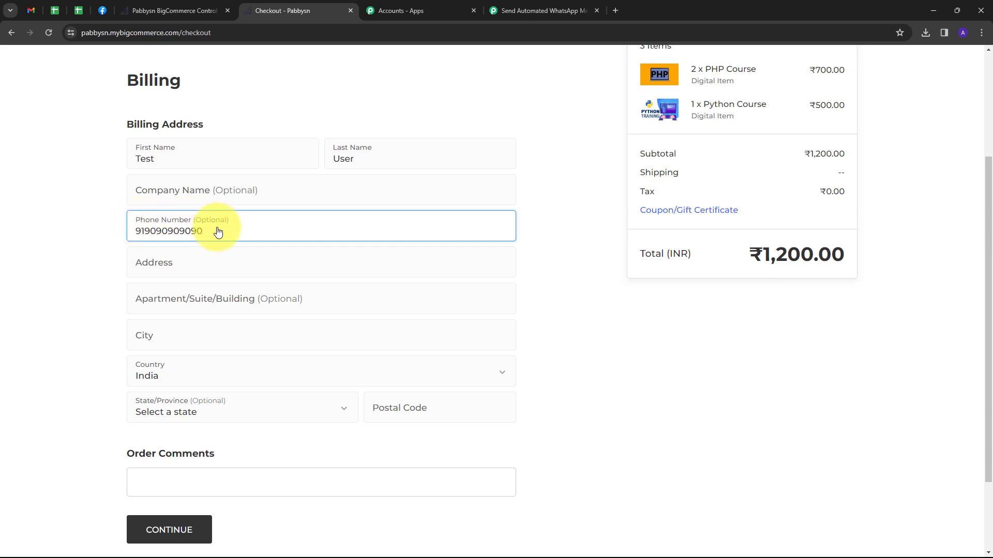
# Fill in the street address, city and postal code, then continue to payment.
pyautogui.scroll(-1, 217, 231)
pyautogui.click(173, 211)
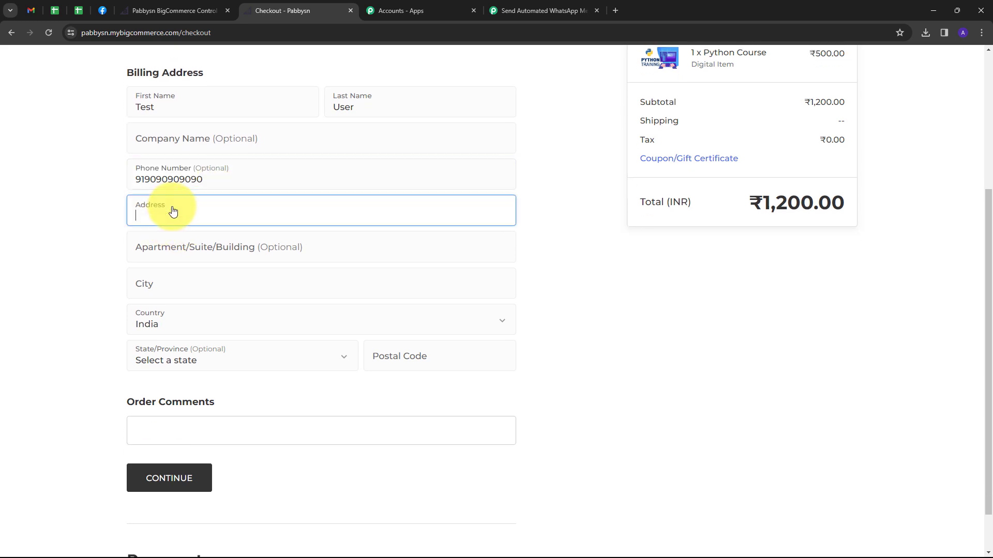
pyautogui.write('Random')
pyautogui.press('Tab')
pyautogui.write('Mumbai')
pyautogui.press('Tab')
pyautogui.press('Tab')
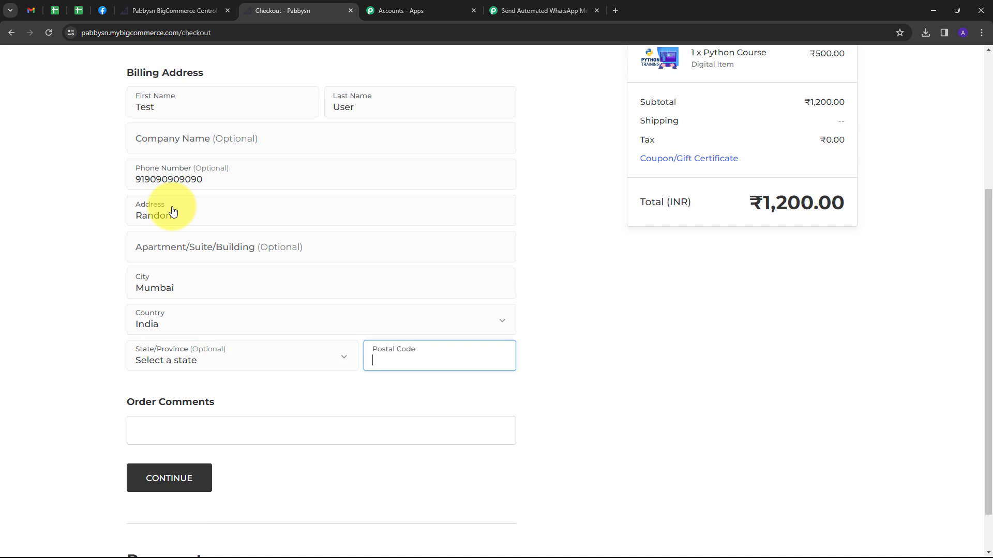
pyautogui.write('4')
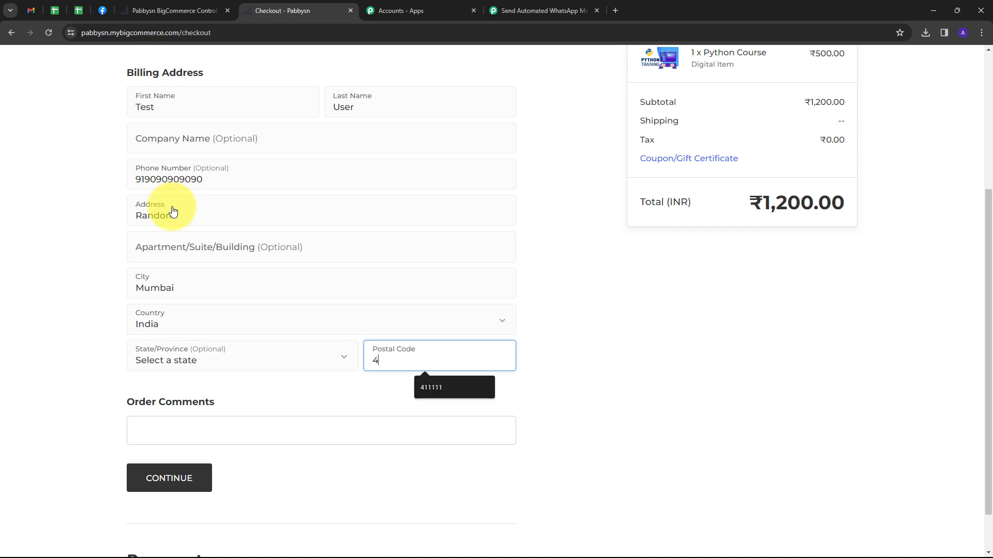
pyautogui.write('111111')
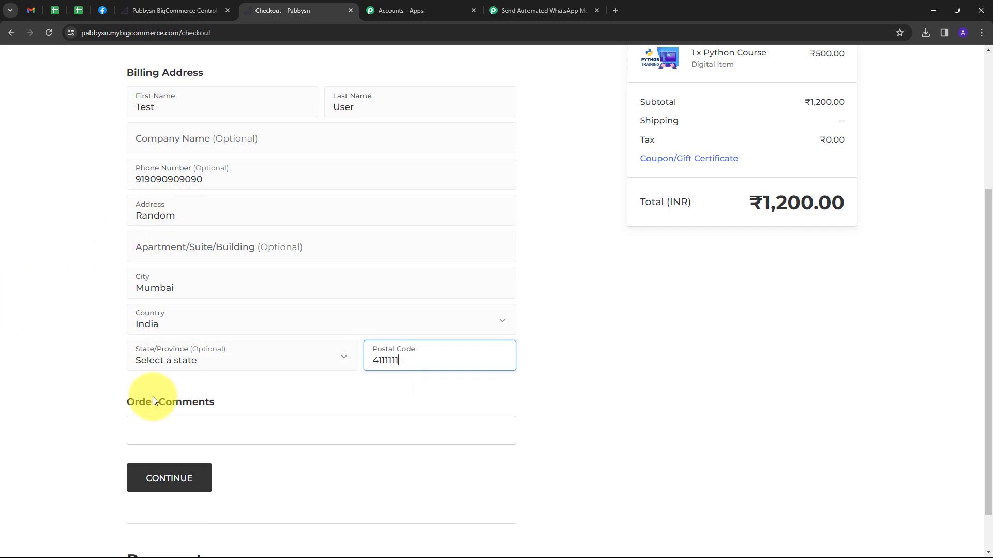
pyautogui.scroll(-1, 180, 403)
pyautogui.click(181, 425)
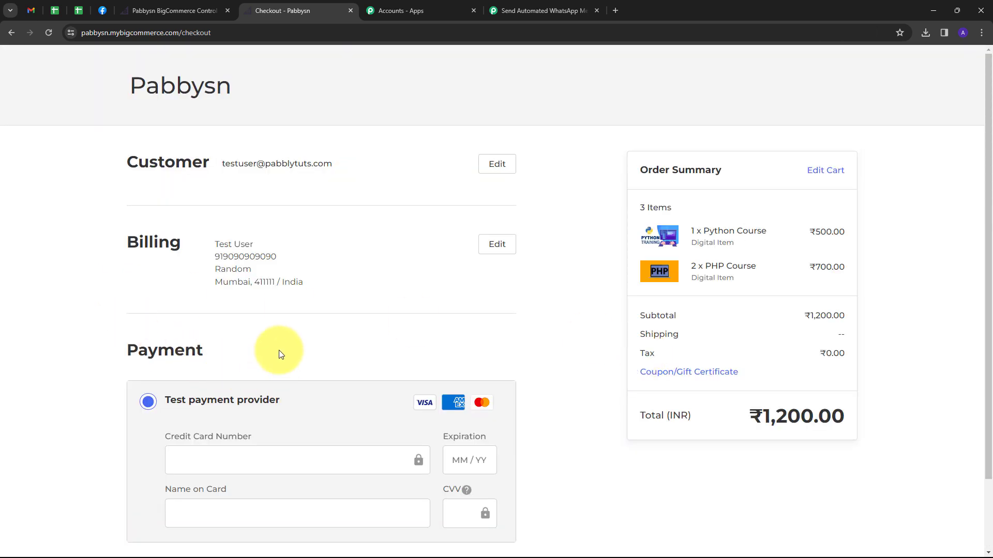
pyautogui.scroll(-2, 281, 341)
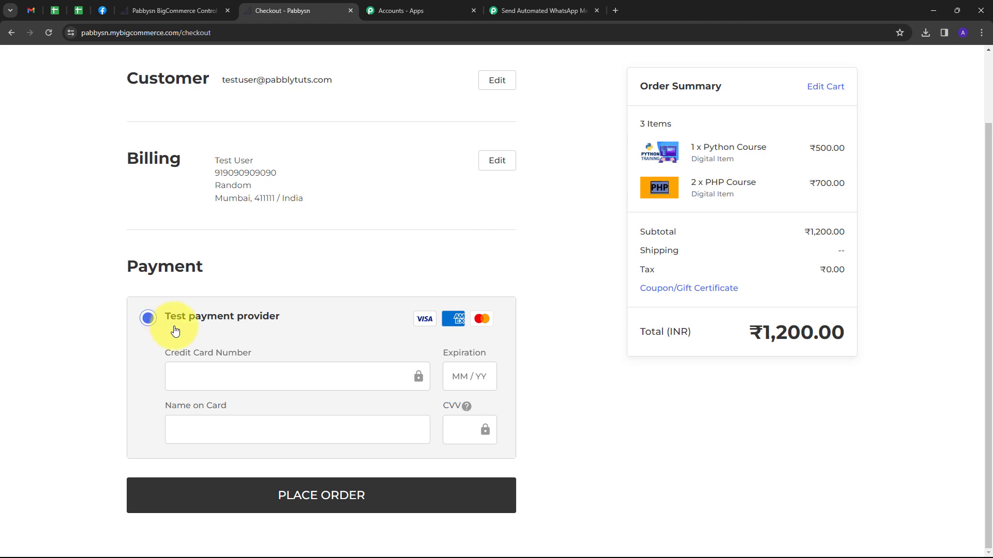
pyautogui.click(225, 377)
pyautogui.write('41')
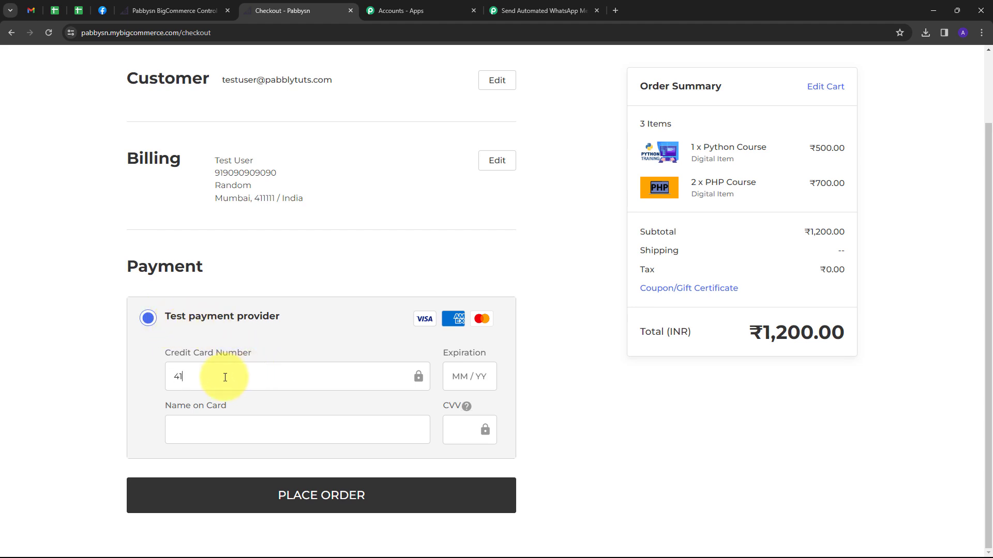
pyautogui.write('1111')
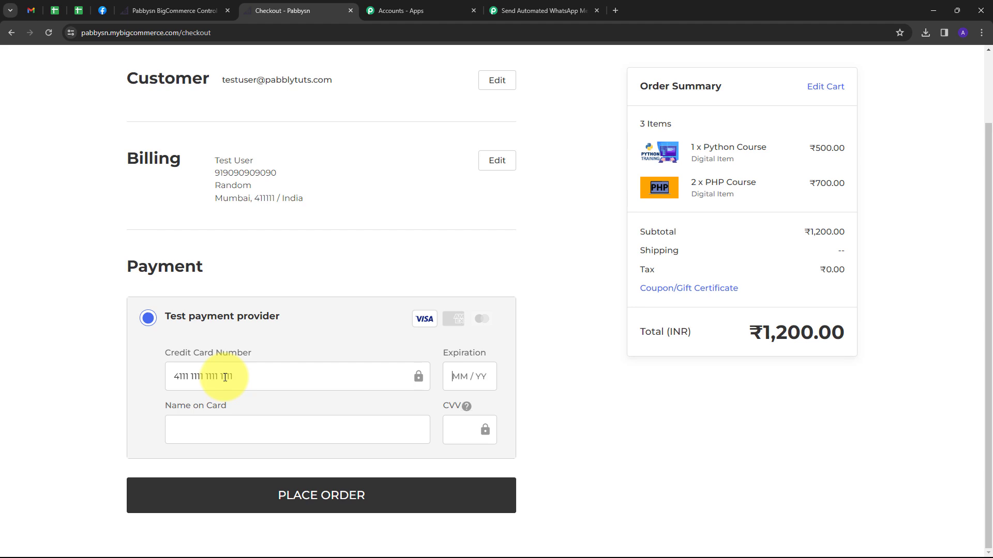
pyautogui.write('11111111110626Te')
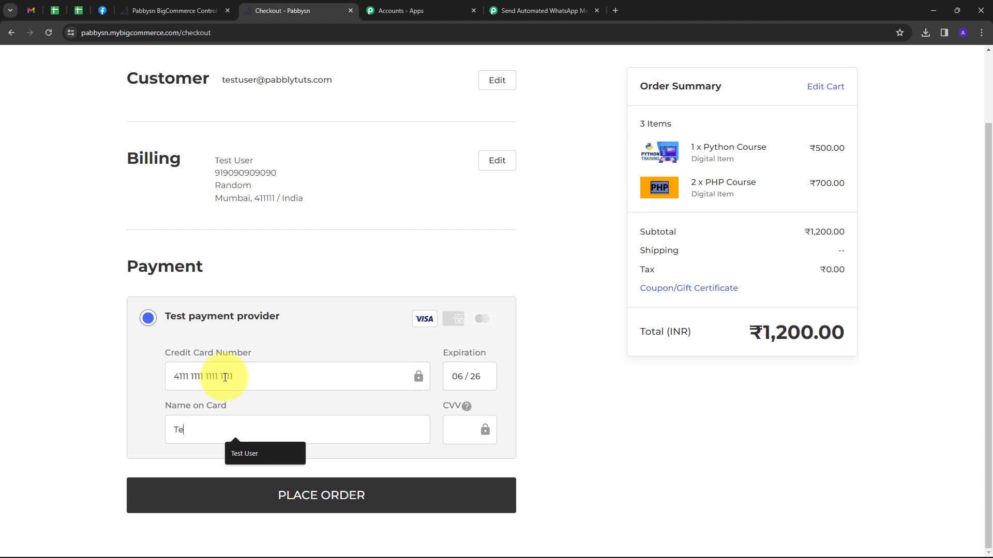
pyautogui.write('st User')
pyautogui.press('Tab')
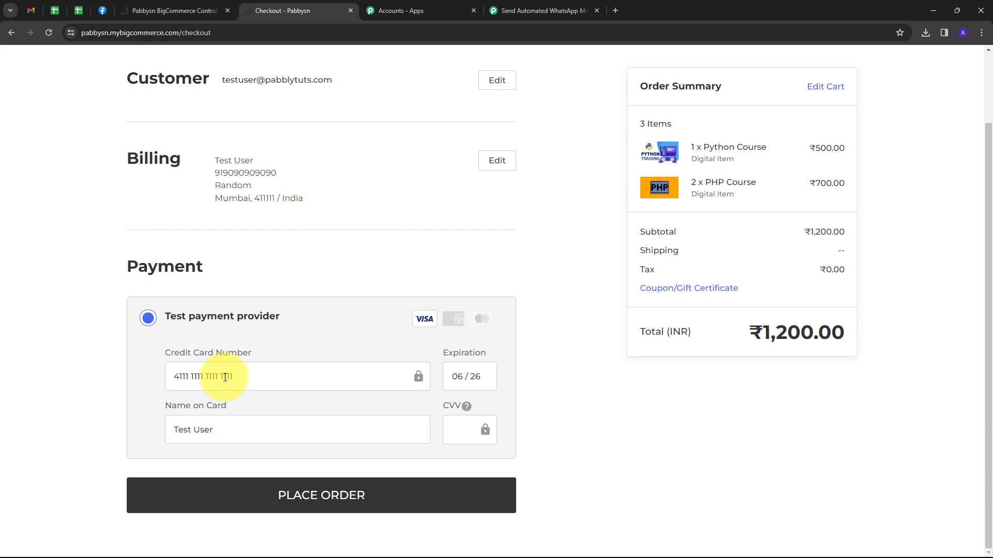
pyautogui.write('123')
pyautogui.click(317, 499)
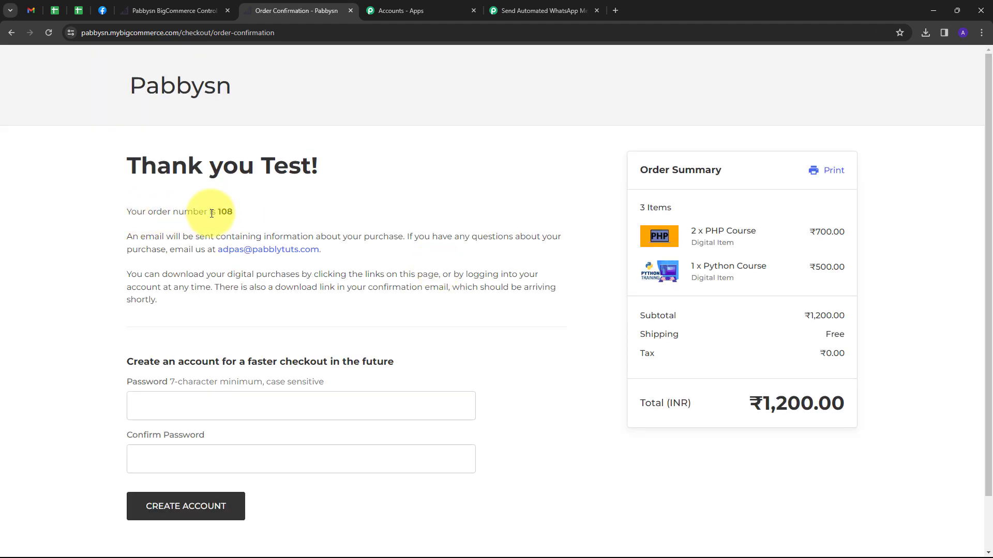
pyautogui.moveTo(218, 211); pyautogui.dragTo(240, 220)
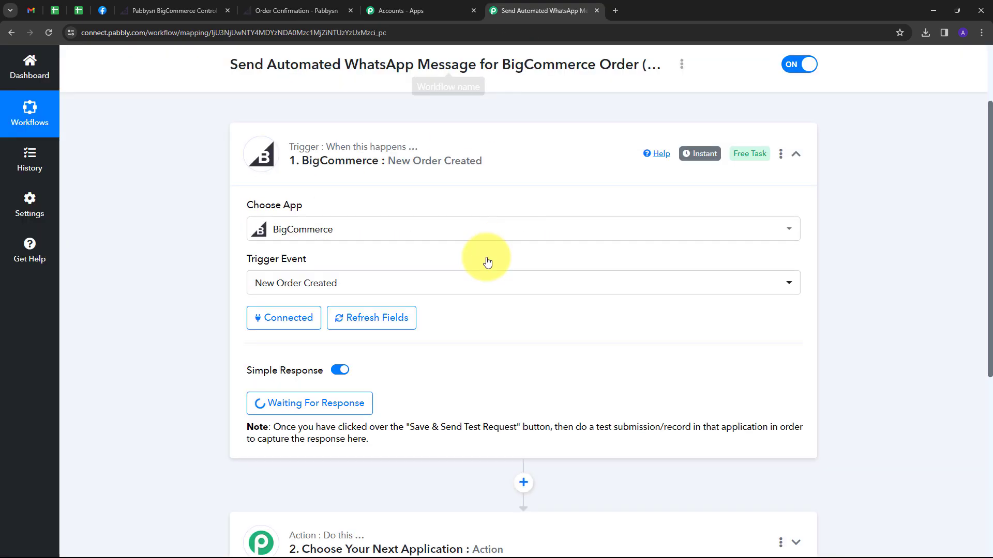
# Scroll to the captured store/order/created response and highlight the new order's Data Id.
pyautogui.scroll(-7, 862, 306)
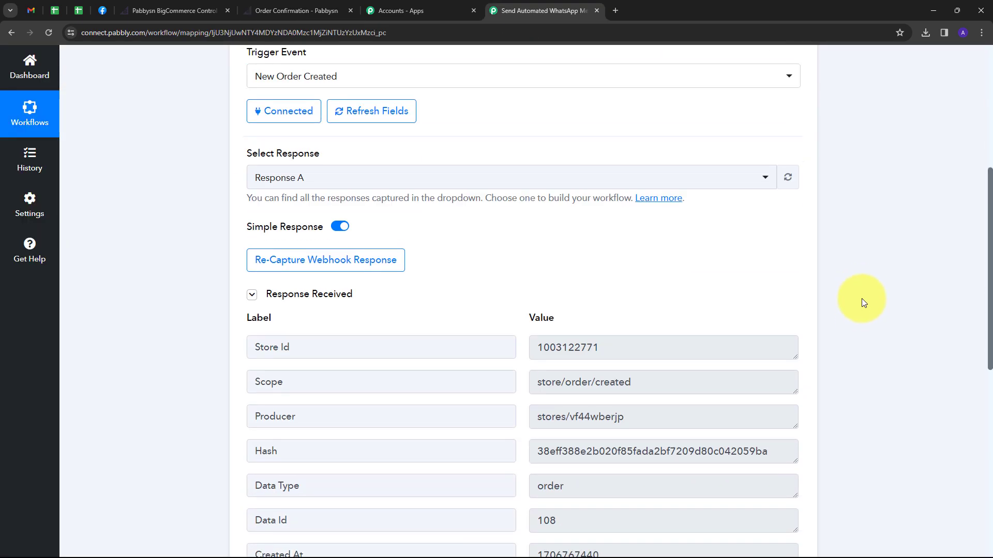
pyautogui.doubleClick(544, 364)
pyautogui.moveTo(571, 368); pyautogui.dragTo(520, 380)
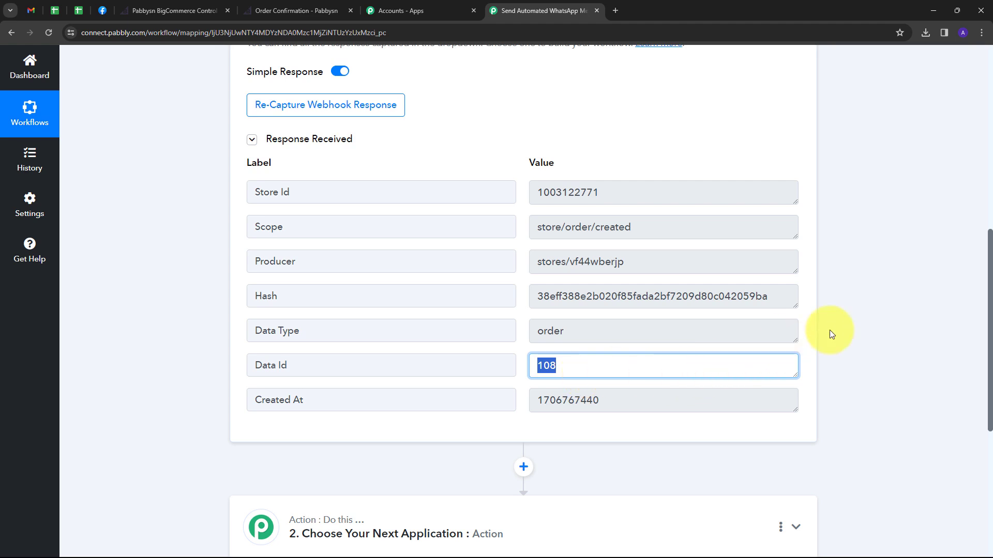
pyautogui.scroll(-2, 846, 313)
pyautogui.scroll(-1, 848, 308)
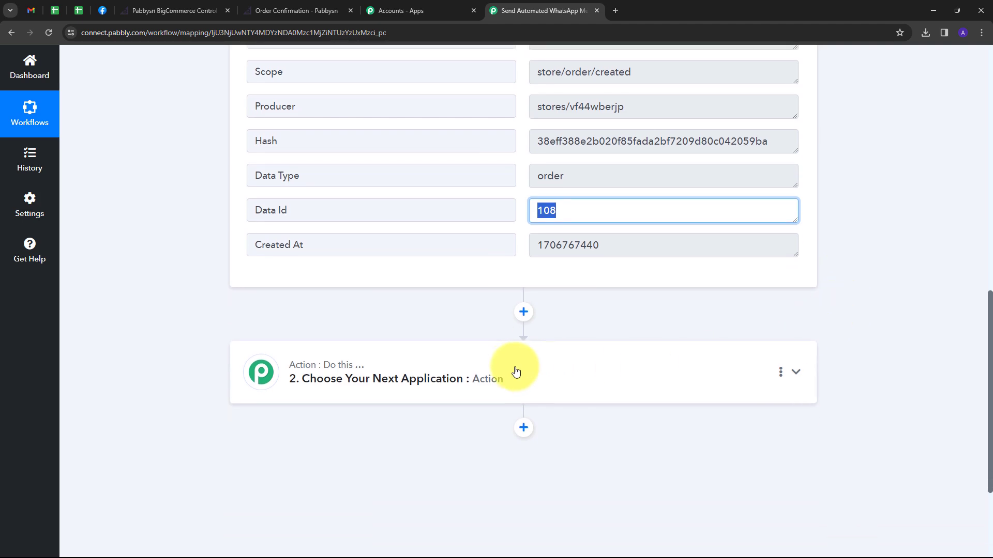
# Add a BigCommerce 'Get Order By Id' action step beneath the trigger.
pyautogui.click(621, 366)
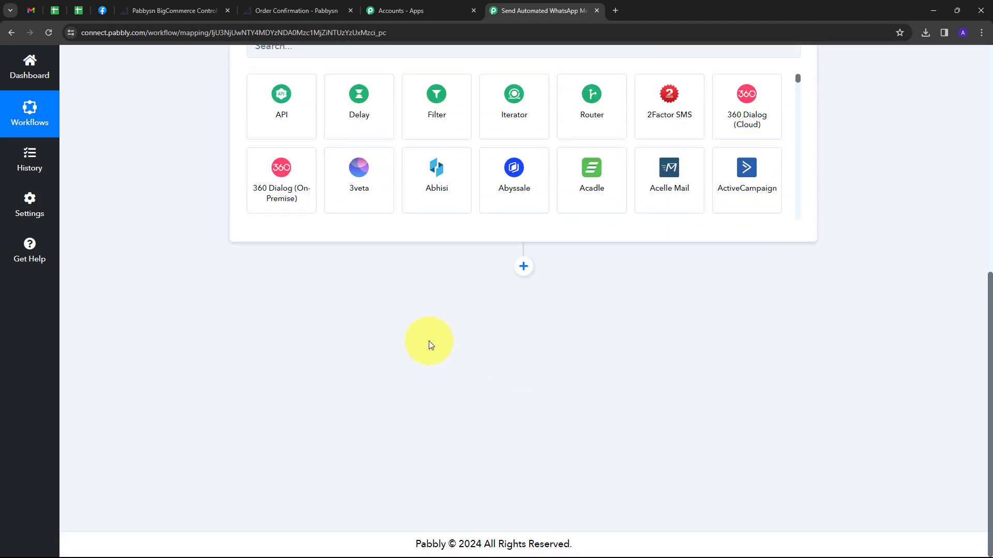
pyautogui.click(326, 266)
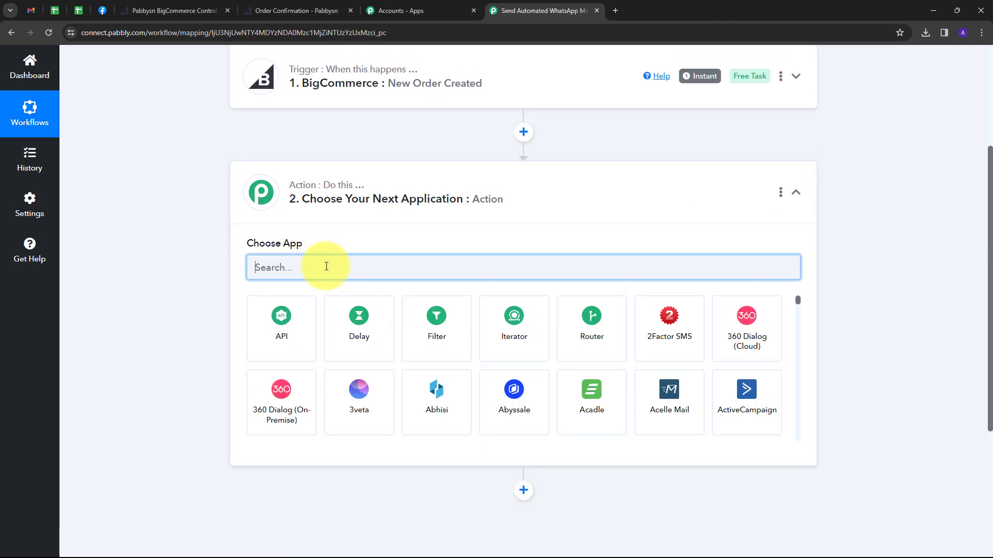
pyautogui.write('Big')
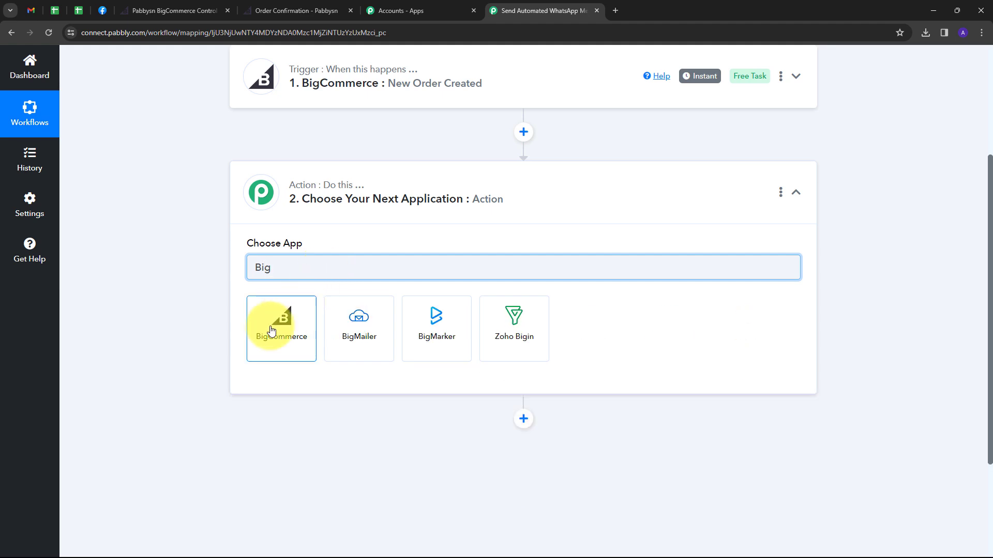
pyautogui.click(271, 331)
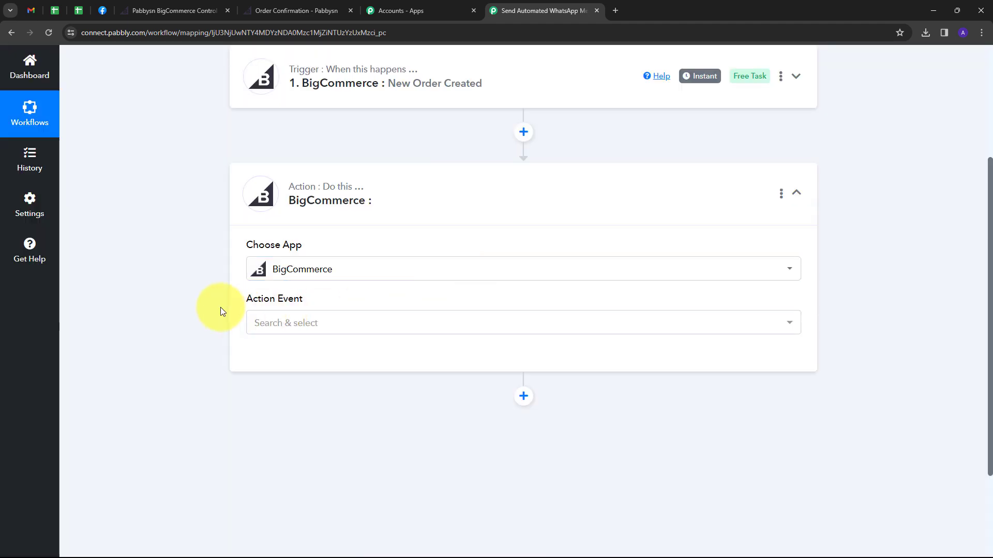
pyautogui.click(432, 329)
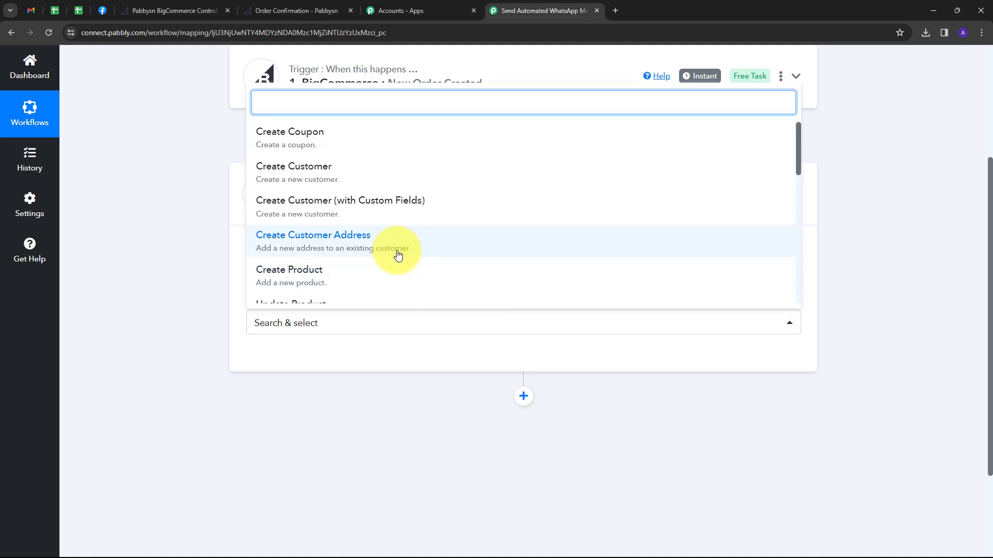
pyautogui.scroll(-4, 310, 216)
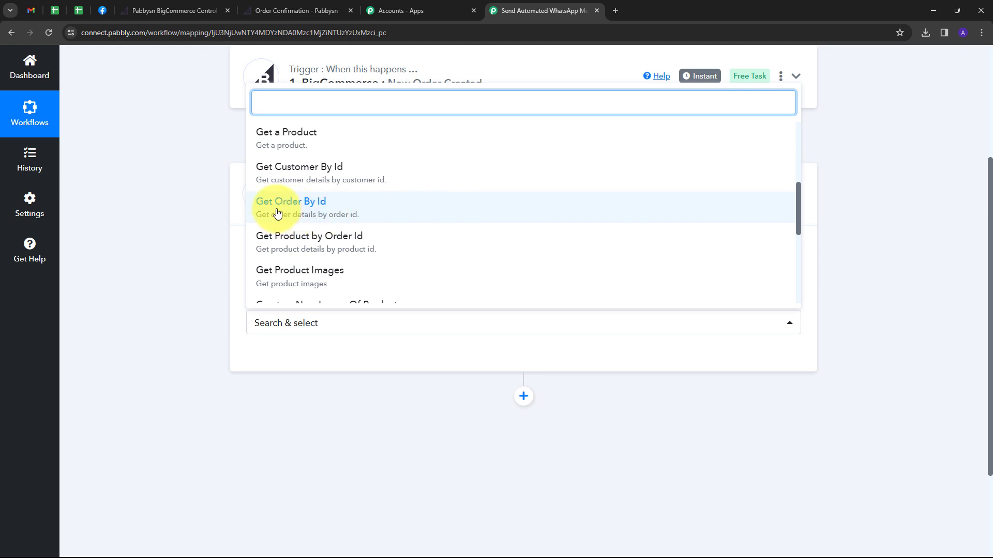
pyautogui.click(329, 213)
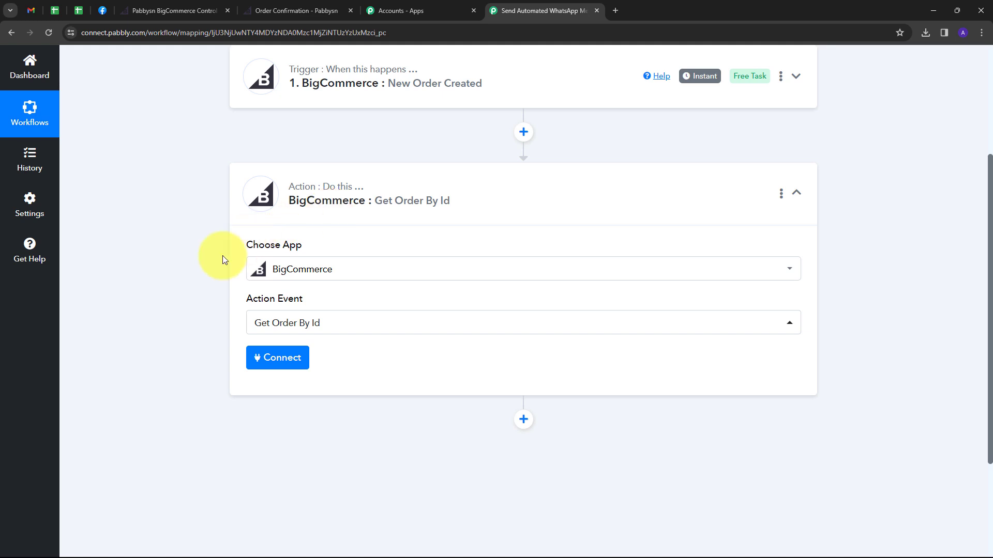
# Link the step to the existing BigCommerce connection and save it.
pyautogui.click(276, 360)
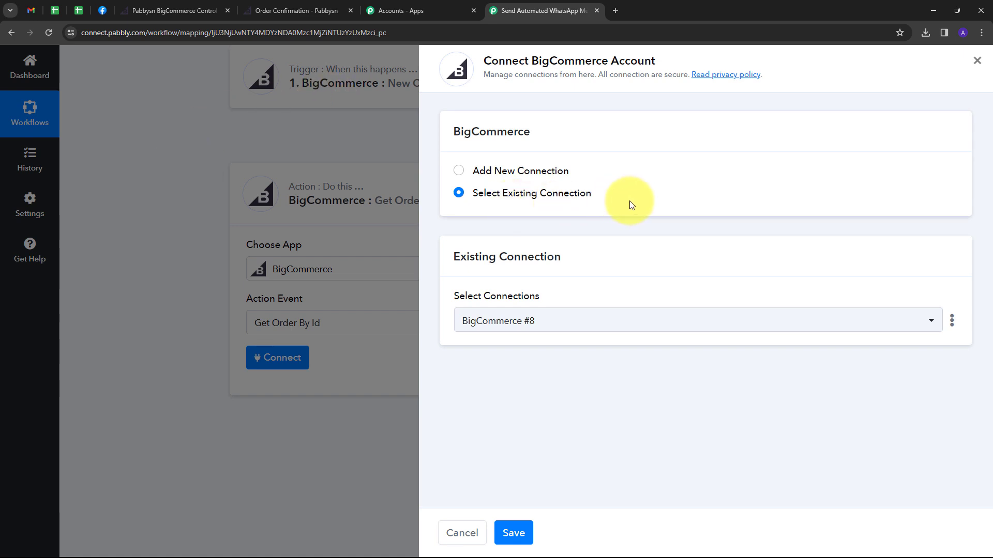
pyautogui.click(522, 530)
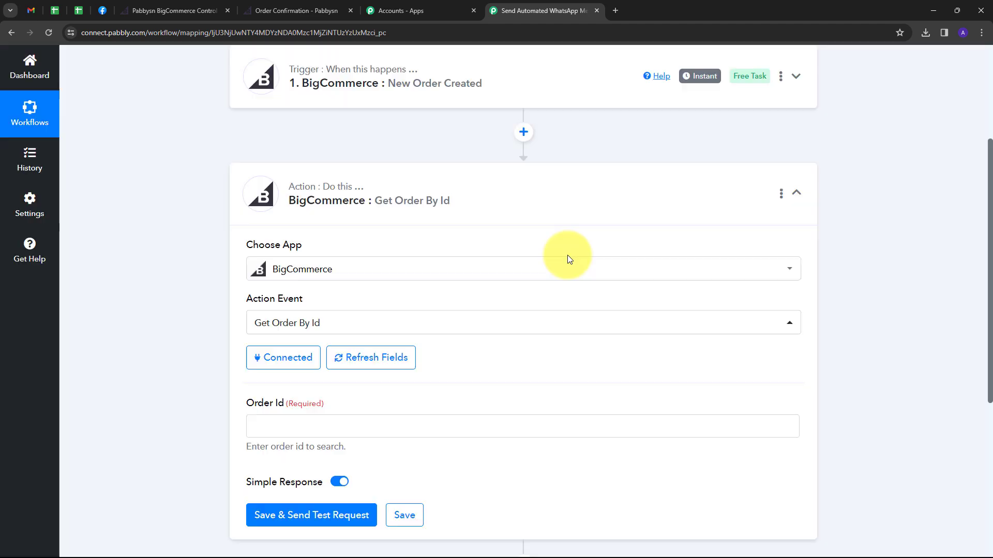
pyautogui.scroll(-2, 449, 302)
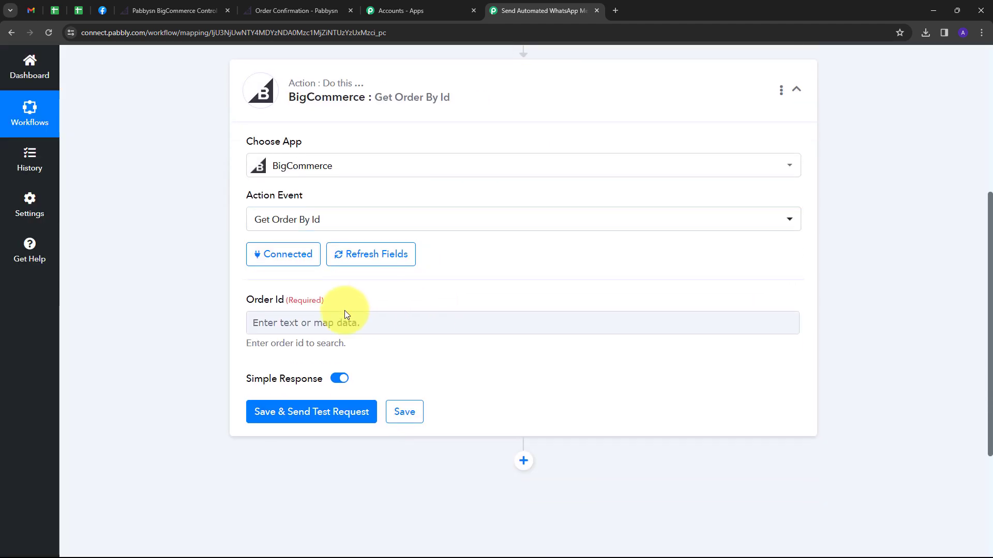
# Map the trigger's Data Id 108 into Order Id and send a test request.
pyautogui.click(277, 321)
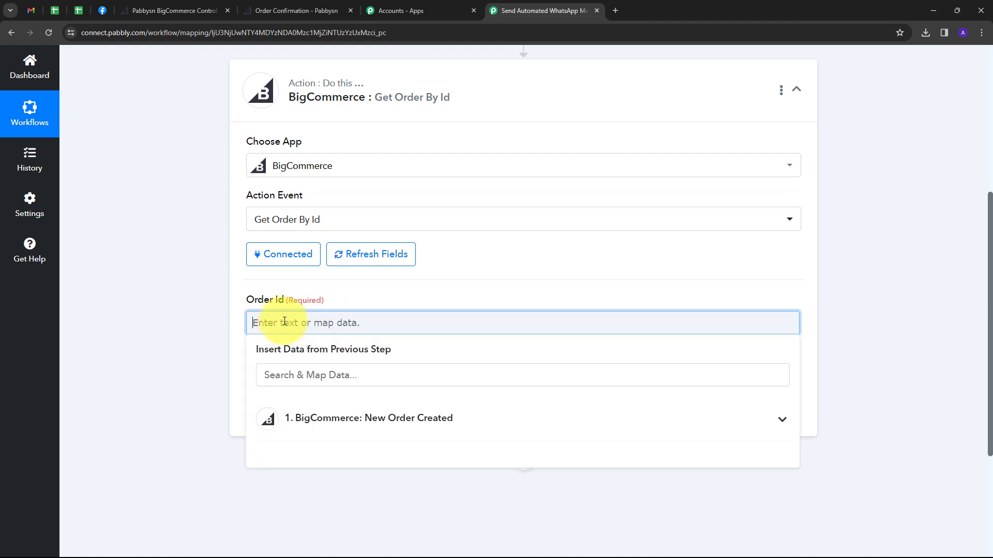
pyautogui.click(425, 419)
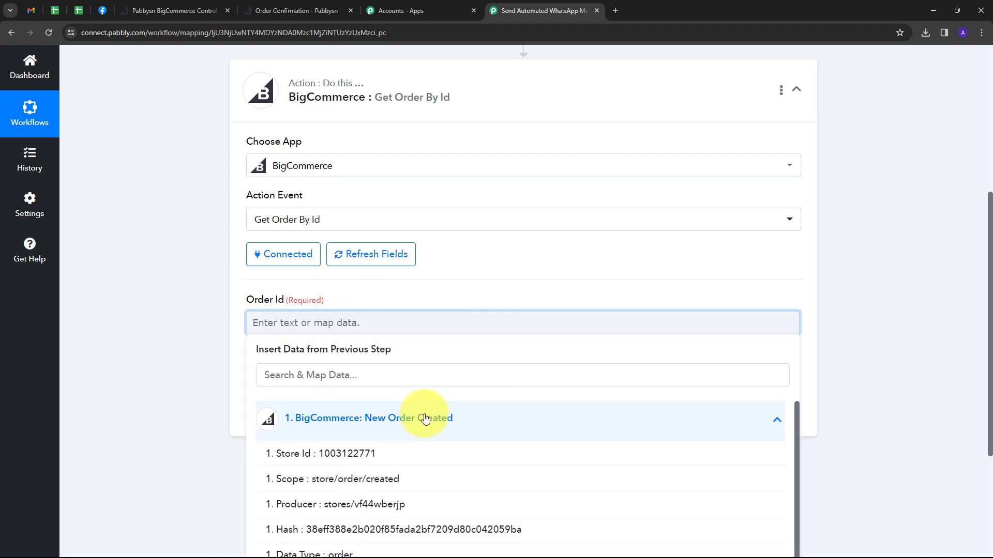
pyautogui.scroll(-2, 379, 481)
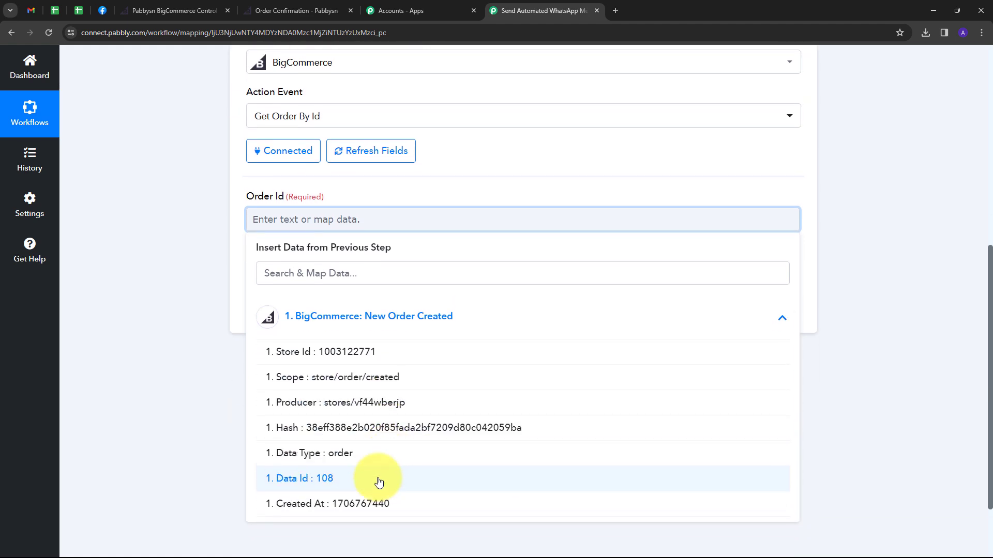
pyautogui.click(322, 485)
pyautogui.click(222, 342)
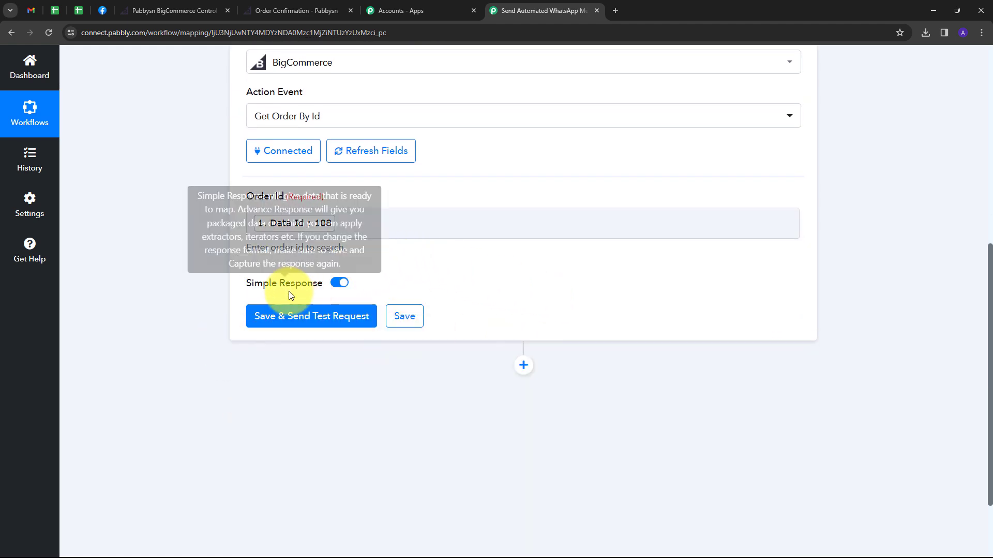
pyautogui.click(266, 318)
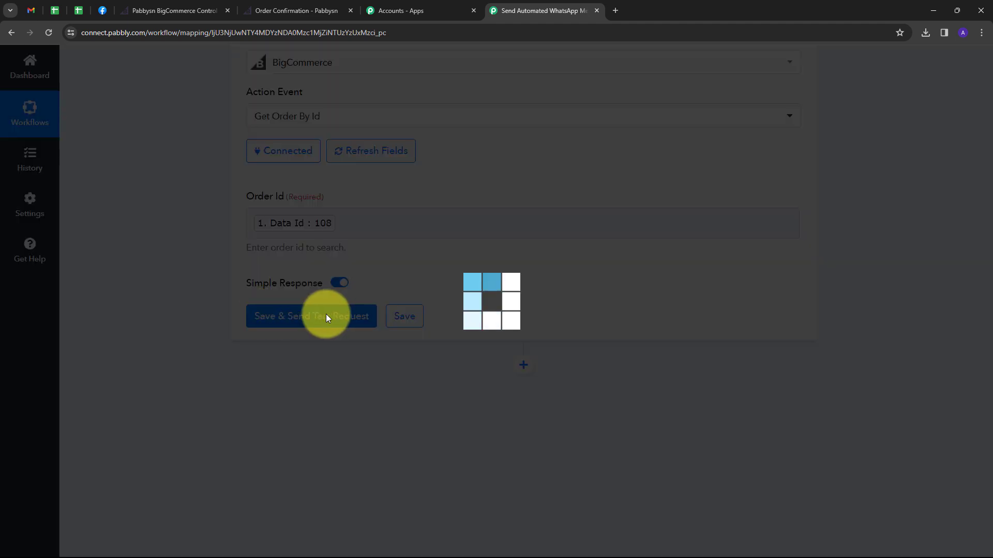
# Highlight the 1200.0000 subtotal and the billing first name, last name and street values.
pyautogui.scroll(-2, 900, 272)
pyautogui.scroll(-2, 898, 271)
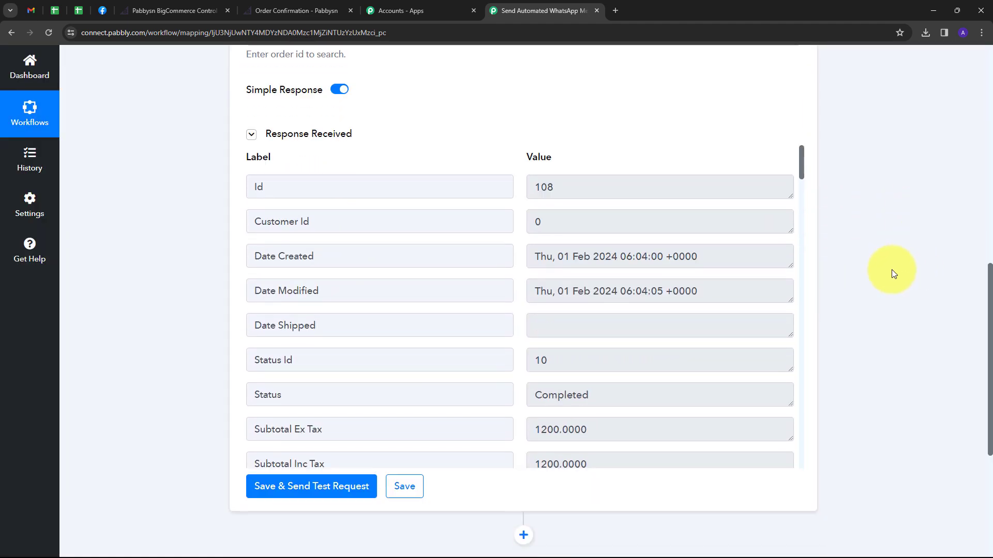
pyautogui.scroll(-3, 731, 292)
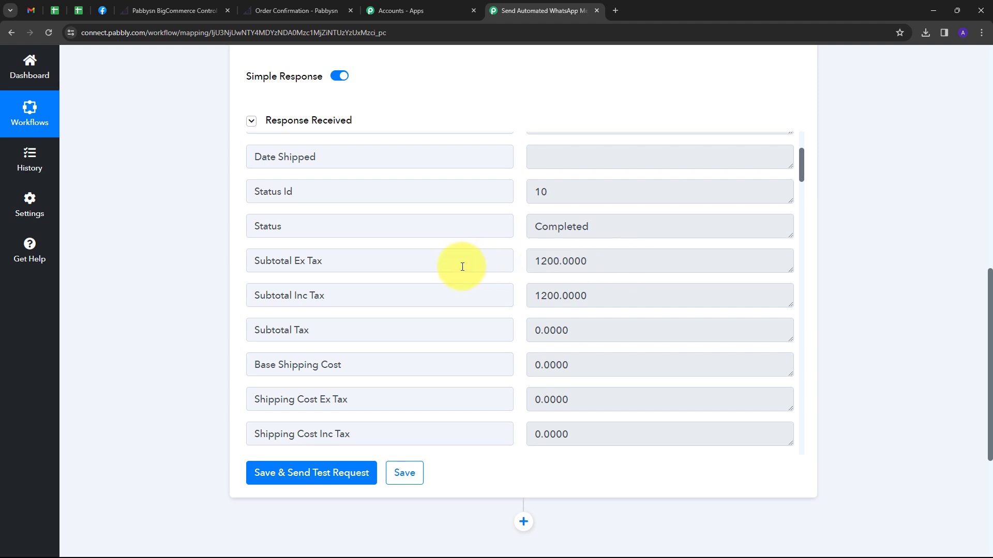
pyautogui.moveTo(525, 261); pyautogui.dragTo(570, 280)
pyautogui.scroll(-10, 605, 285)
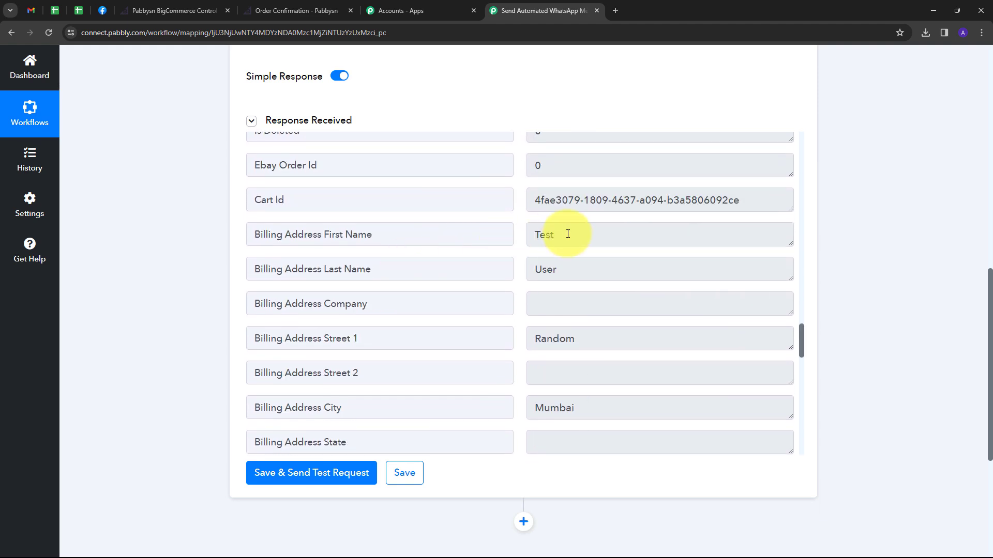
pyautogui.moveTo(567, 233); pyautogui.dragTo(528, 233)
pyautogui.moveTo(568, 269); pyautogui.dragTo(533, 272)
pyautogui.moveTo(533, 339); pyautogui.dragTo(594, 337)
pyautogui.click(594, 337)
# Highlight the billing street, city Mumbai, zip, country India, phone and e-mail values.
pyautogui.scroll(-1, 586, 286)
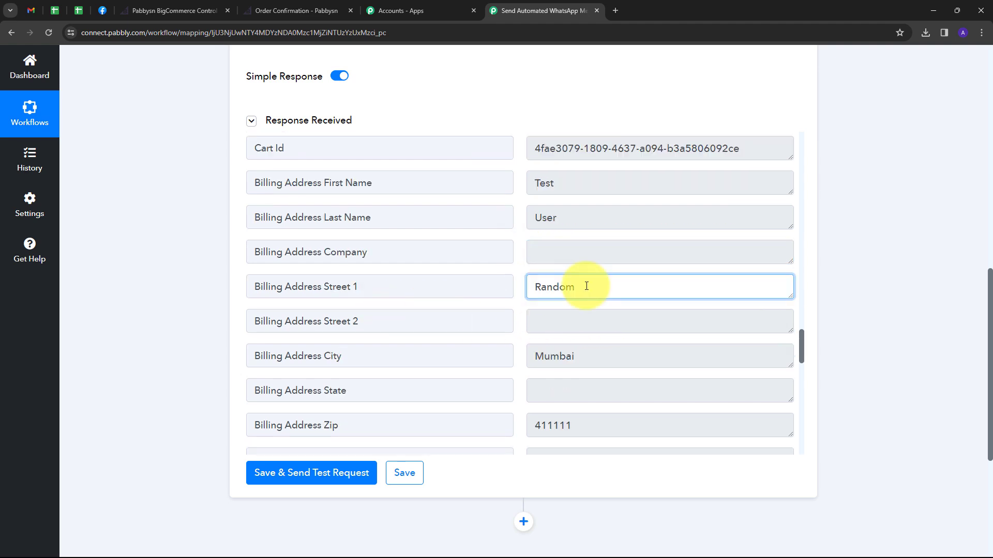
pyautogui.moveTo(587, 286); pyautogui.dragTo(509, 288)
pyautogui.moveTo(572, 356); pyautogui.dragTo(483, 358)
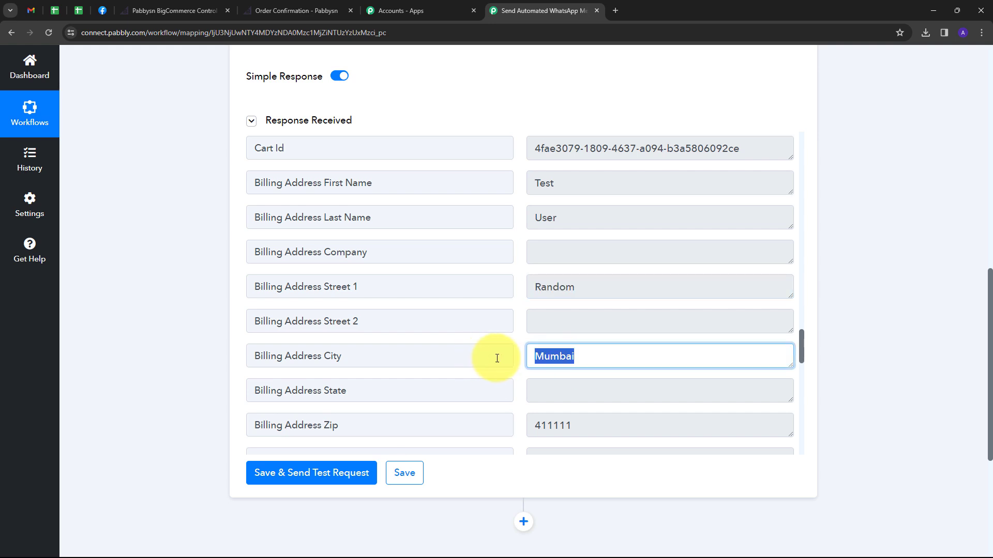
pyautogui.scroll(-1, 536, 386)
pyautogui.moveTo(578, 381); pyautogui.dragTo(522, 379)
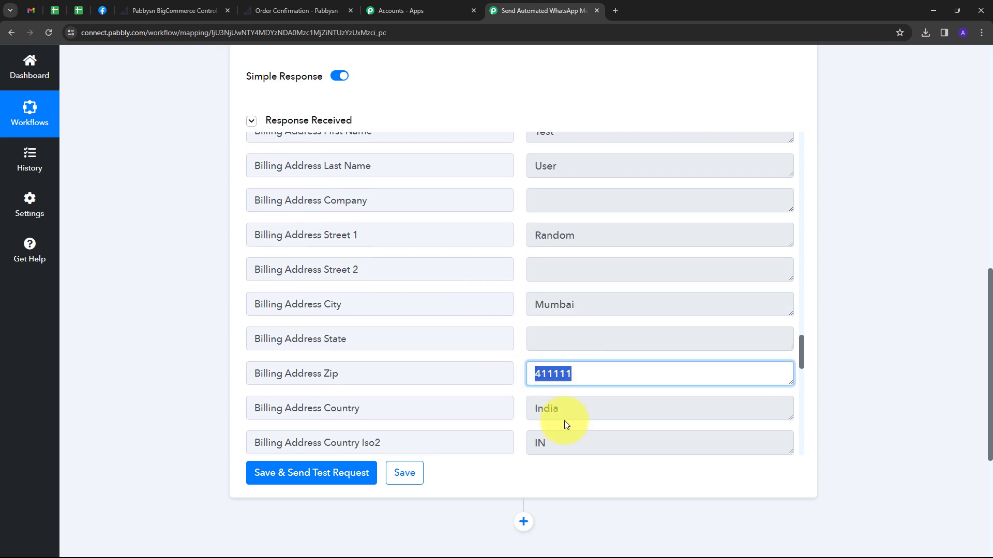
pyautogui.doubleClick(549, 408)
pyautogui.scroll(-4, 603, 332)
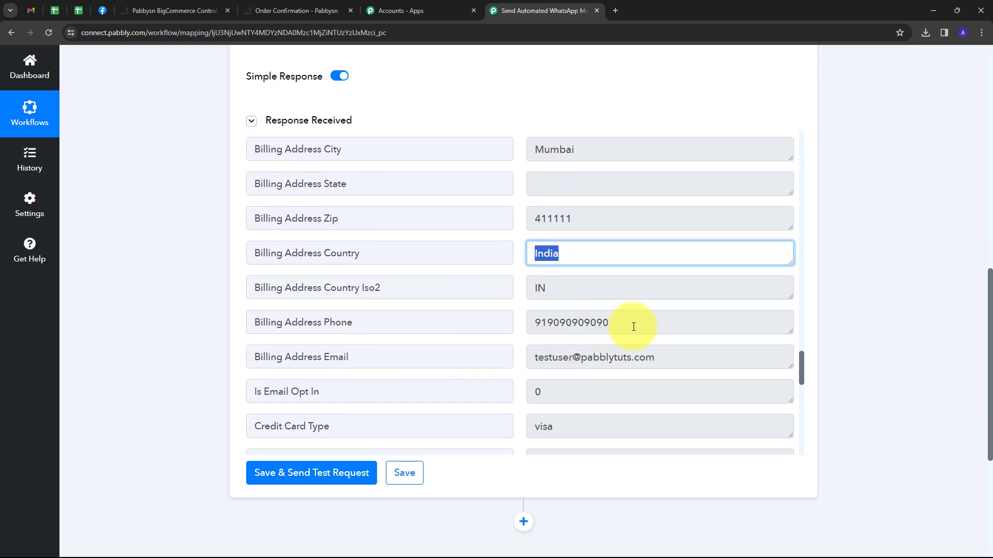
pyautogui.moveTo(633, 326); pyautogui.dragTo(522, 332)
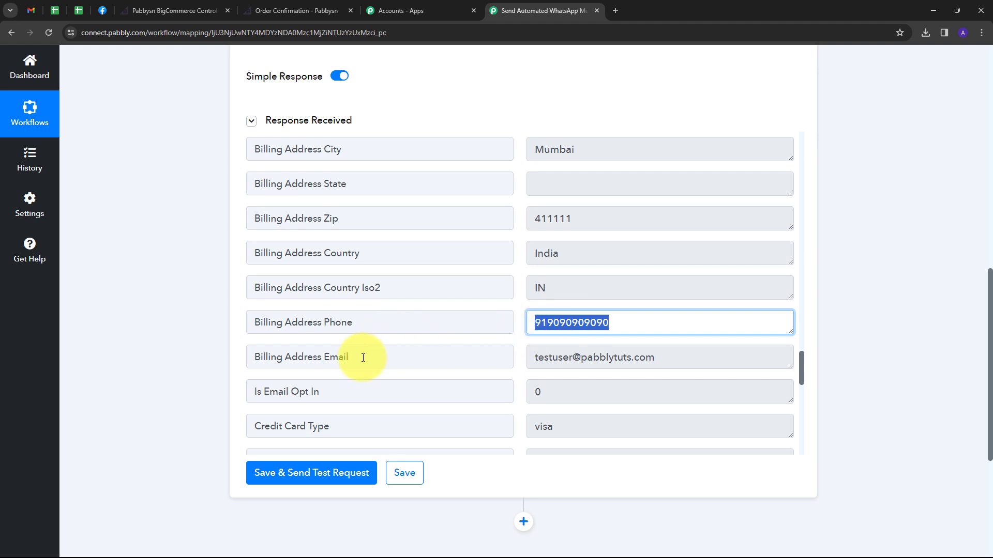
pyautogui.moveTo(651, 358); pyautogui.dragTo(483, 357)
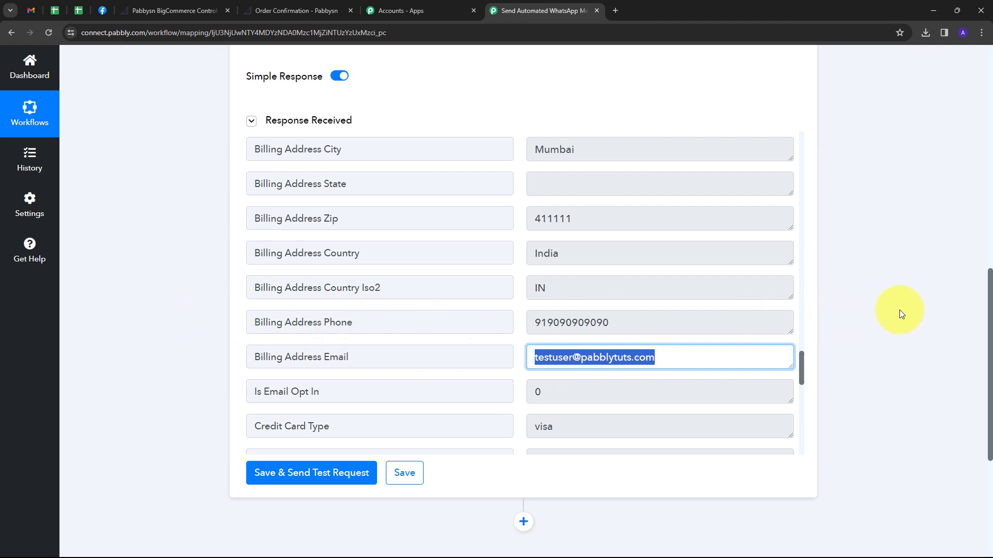
pyautogui.scroll(-3, 805, 303)
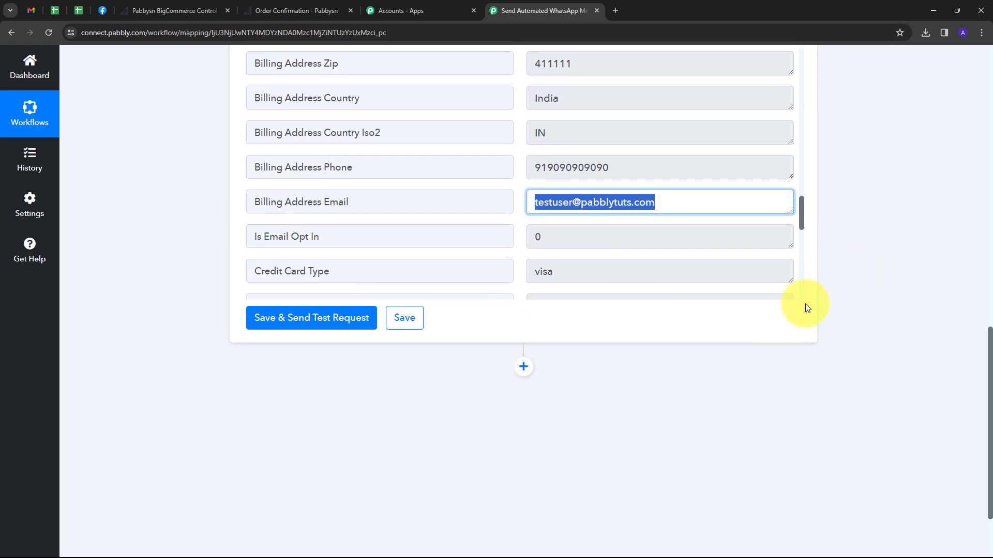
# Add a BigCommerce 'Get Product by Order Id' action step after the order lookup.
pyautogui.click(524, 367)
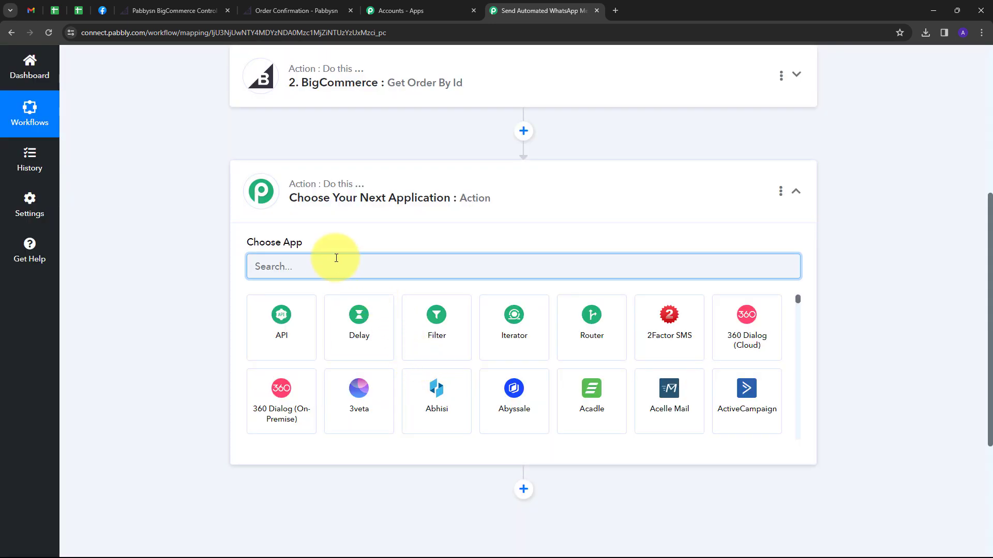
pyautogui.write('Big')
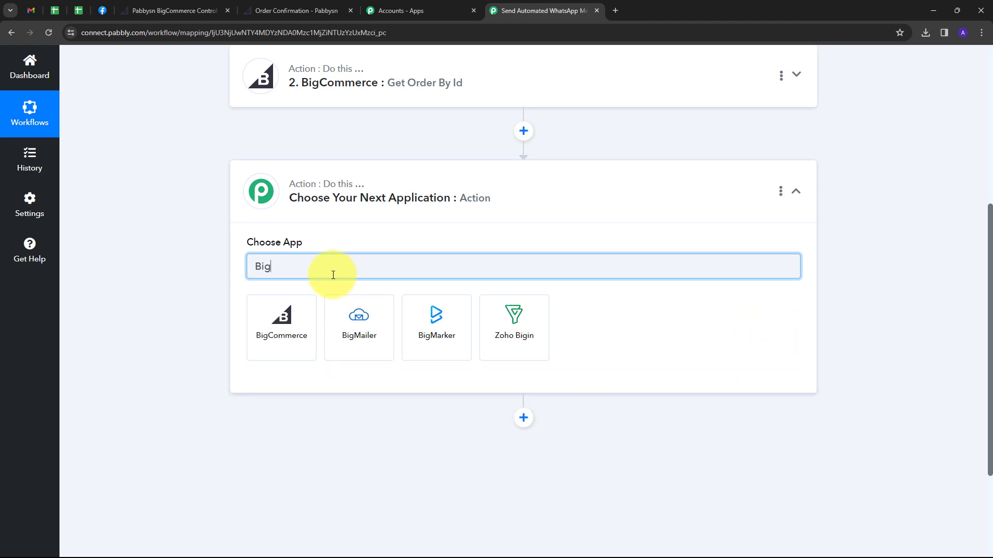
pyautogui.click(284, 314)
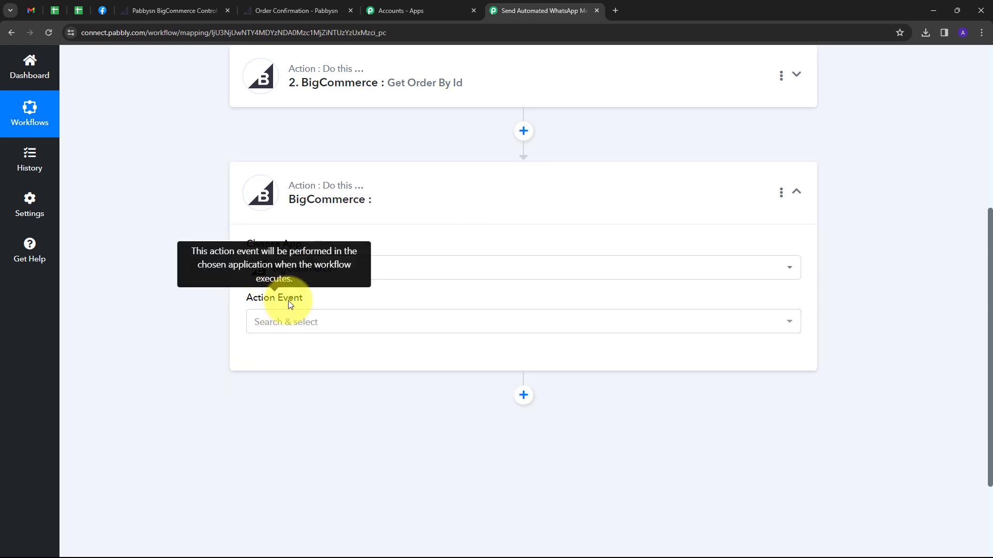
pyautogui.click(457, 325)
pyautogui.scroll(-8, 390, 248)
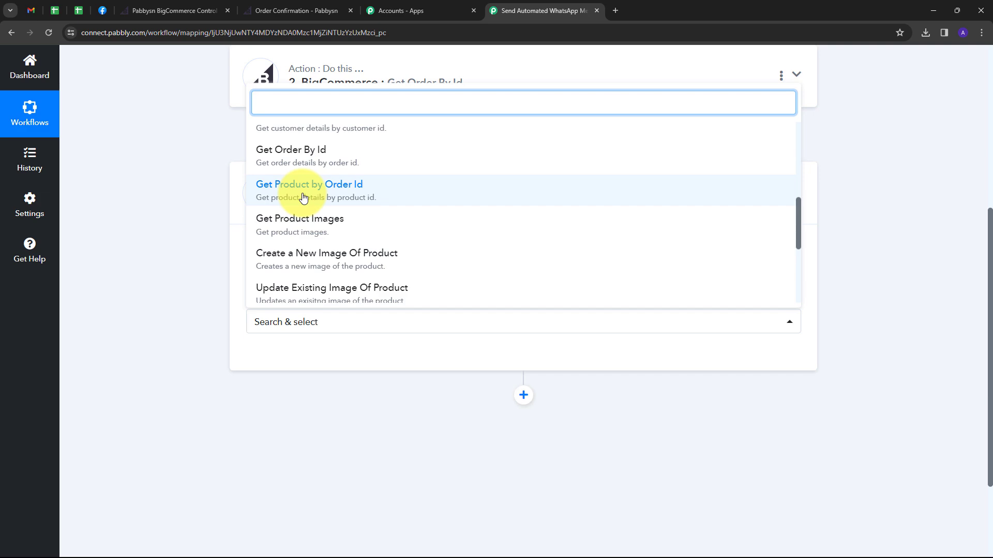
pyautogui.click(304, 197)
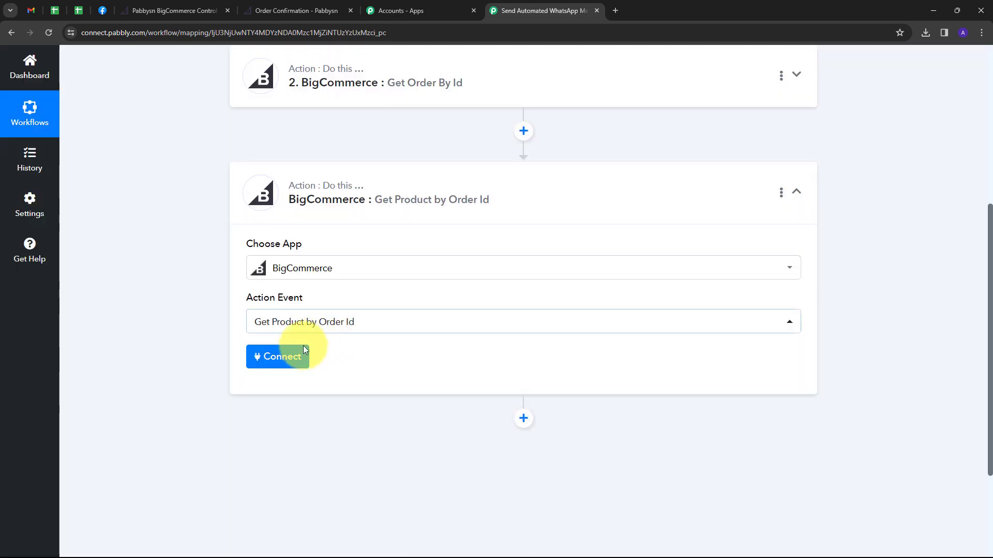
# Connect the step to the existing BigCommerce account and begin mapping its Order Id.
pyautogui.click(275, 359)
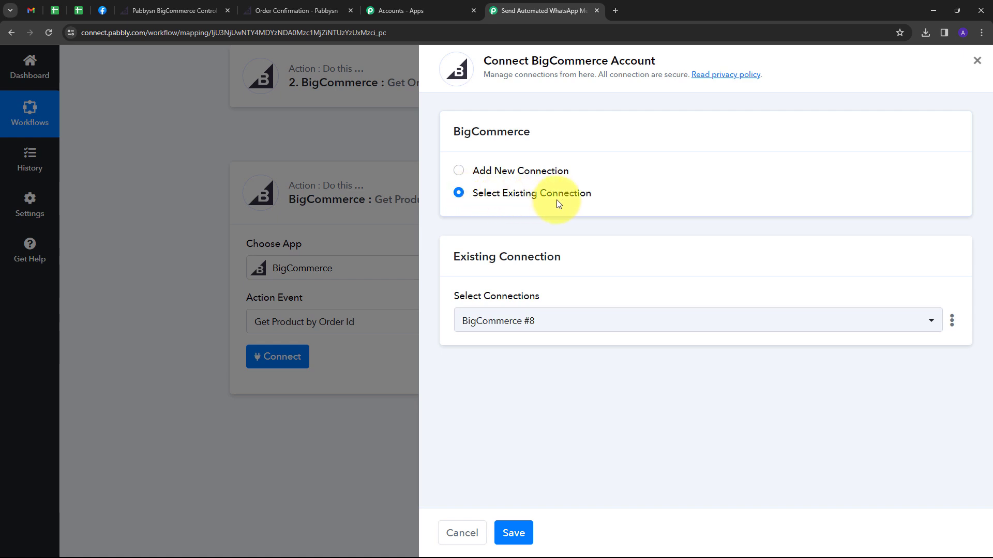
pyautogui.click(514, 534)
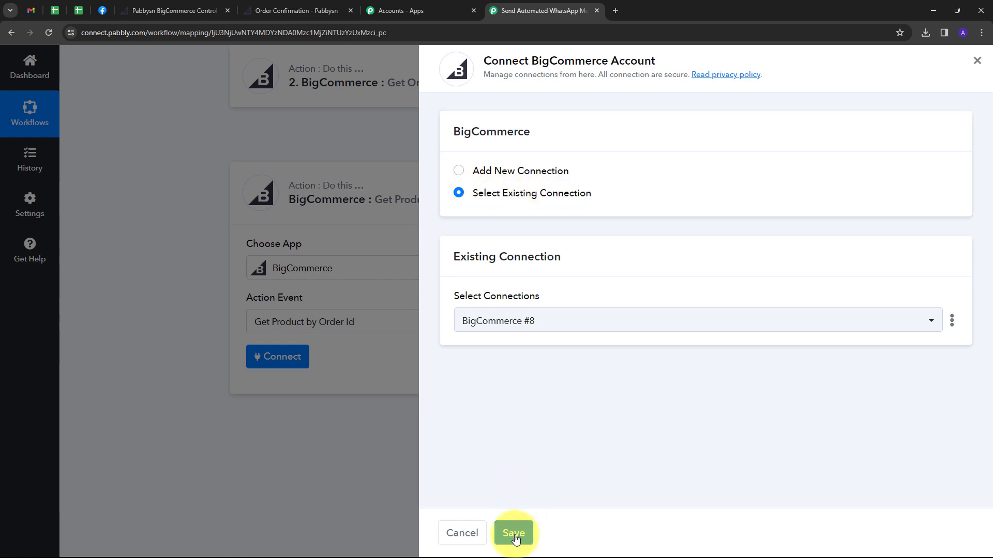
pyautogui.click(290, 423)
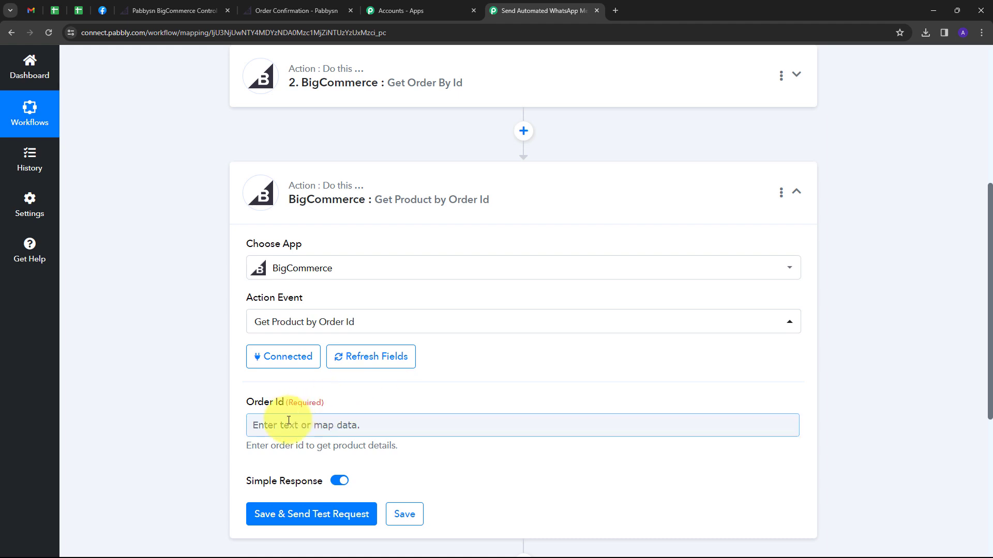
pyautogui.click(288, 420)
# Map the trigger's Data Id 108 into the Order Id field.
pyautogui.scroll(-2, 538, 410)
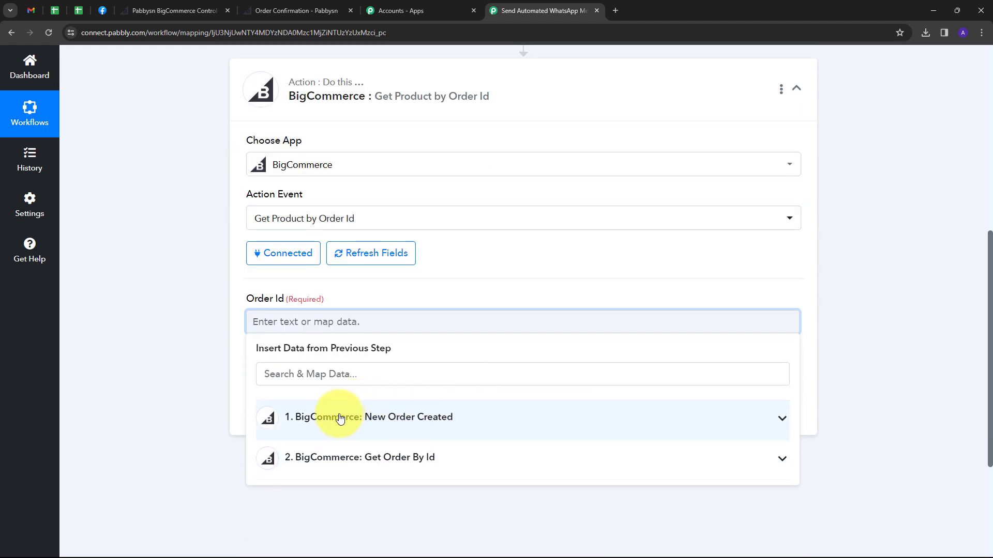
pyautogui.click(447, 420)
pyautogui.scroll(-2, 365, 497)
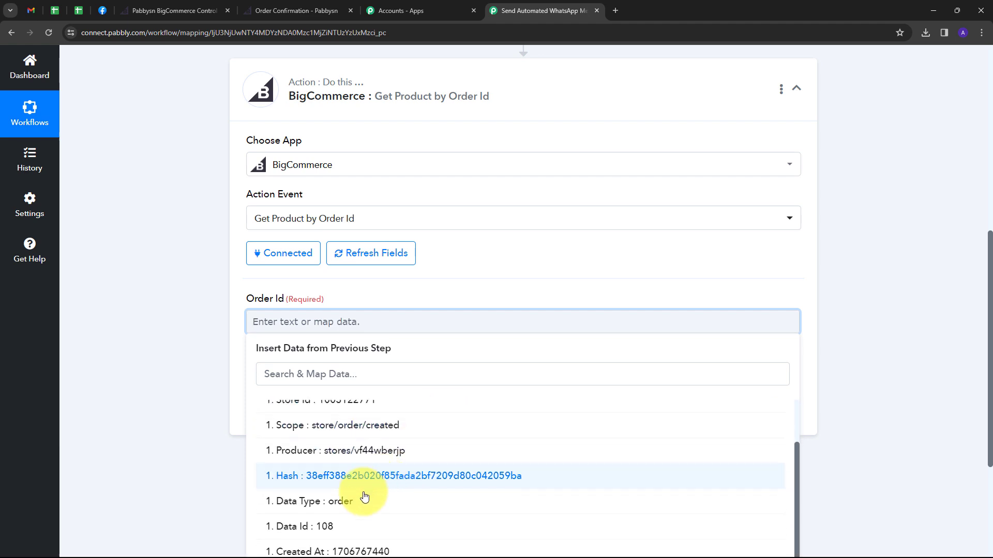
pyautogui.click(309, 526)
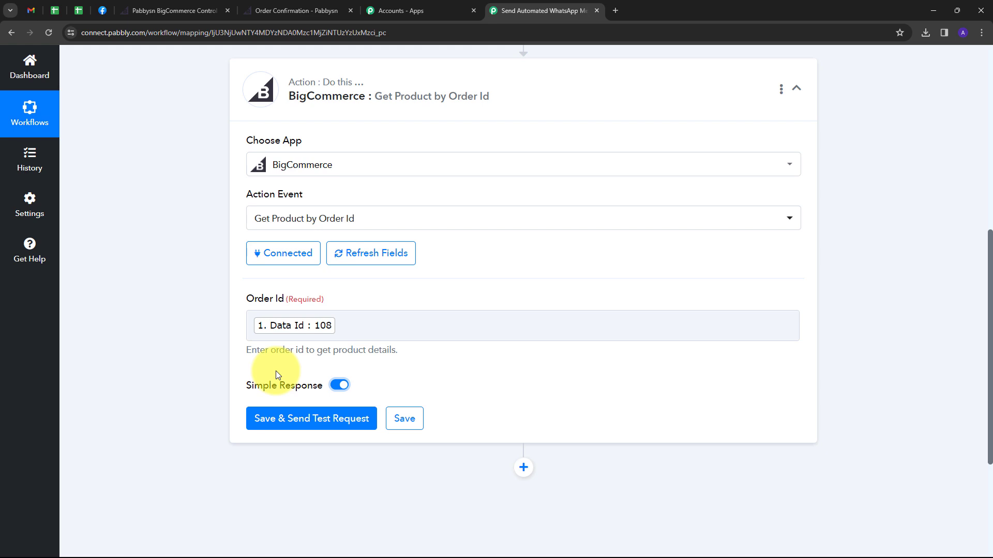
# Switch off Simple Response, send a test request and inspect the returned Python Course JSON.
pyautogui.moveTo(274, 385)
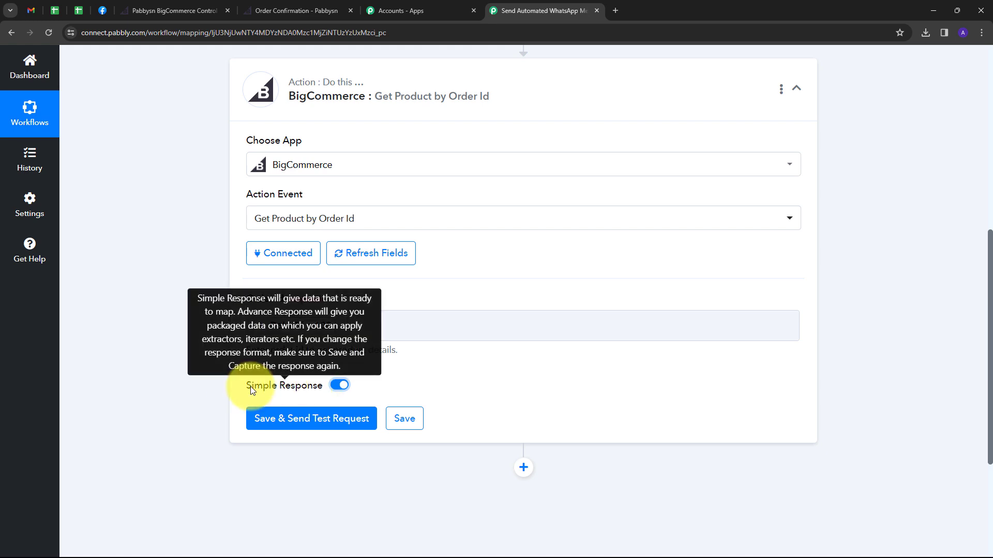
pyautogui.click(337, 386)
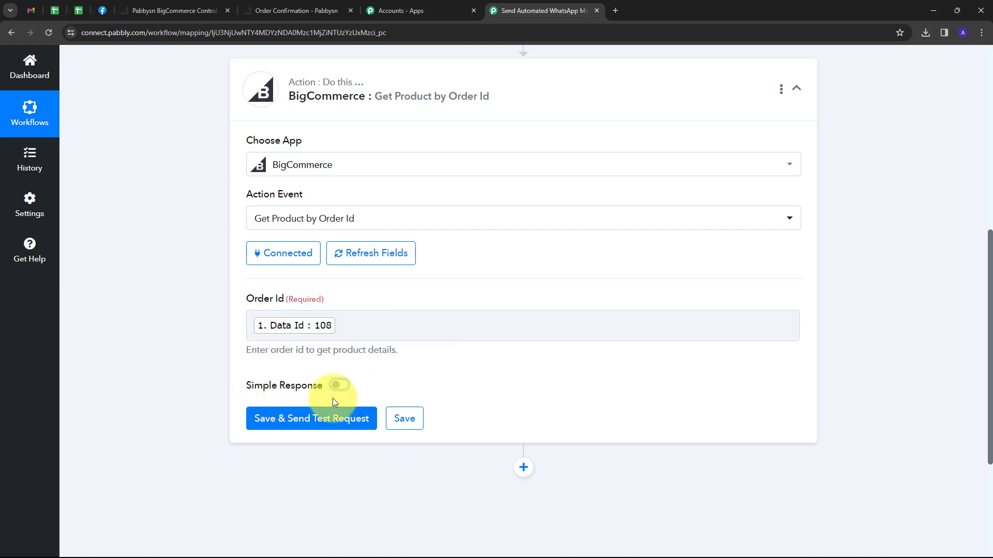
pyautogui.click(294, 420)
pyautogui.scroll(-2, 698, 310)
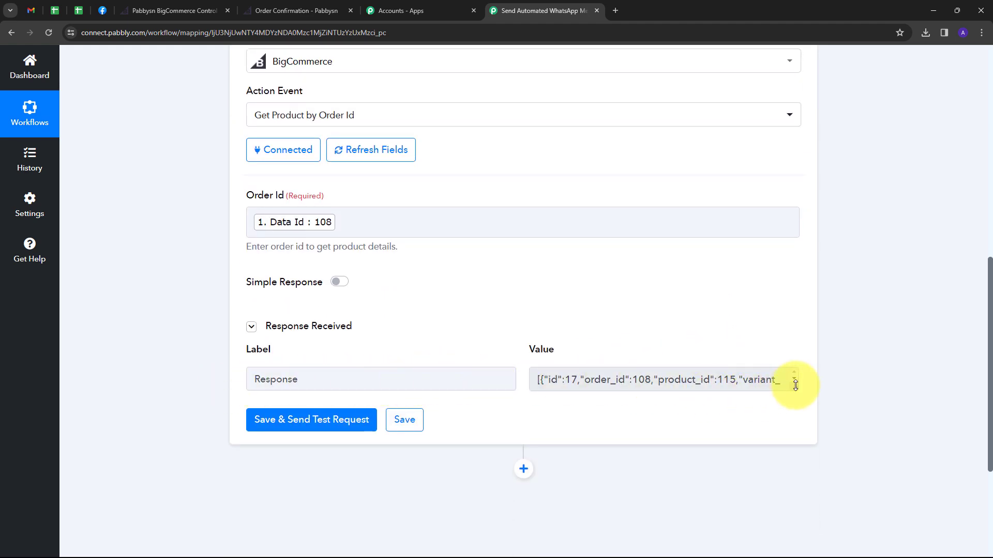
pyautogui.moveTo(795, 387); pyautogui.dragTo(799, 476)
pyautogui.scroll(-5, 719, 406)
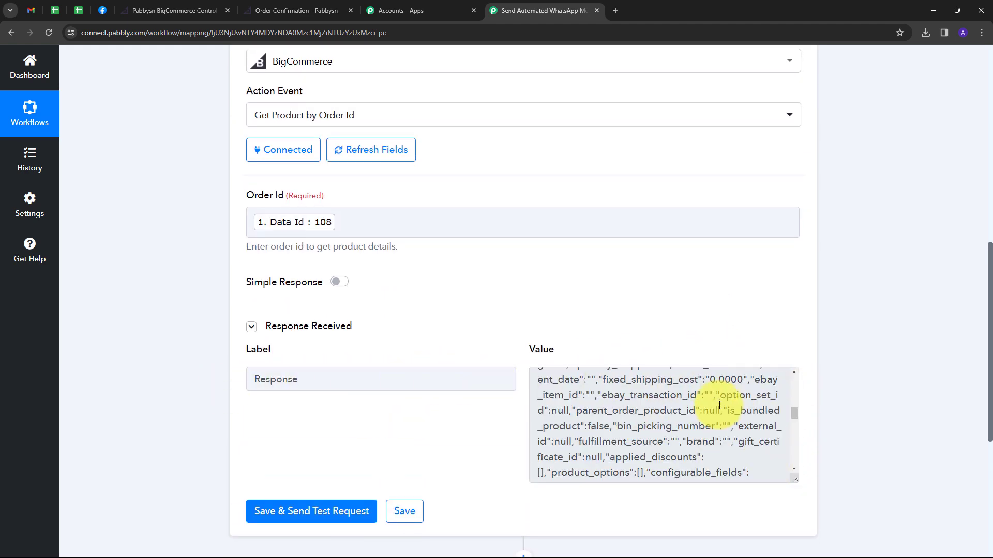
pyautogui.scroll(5, 718, 406)
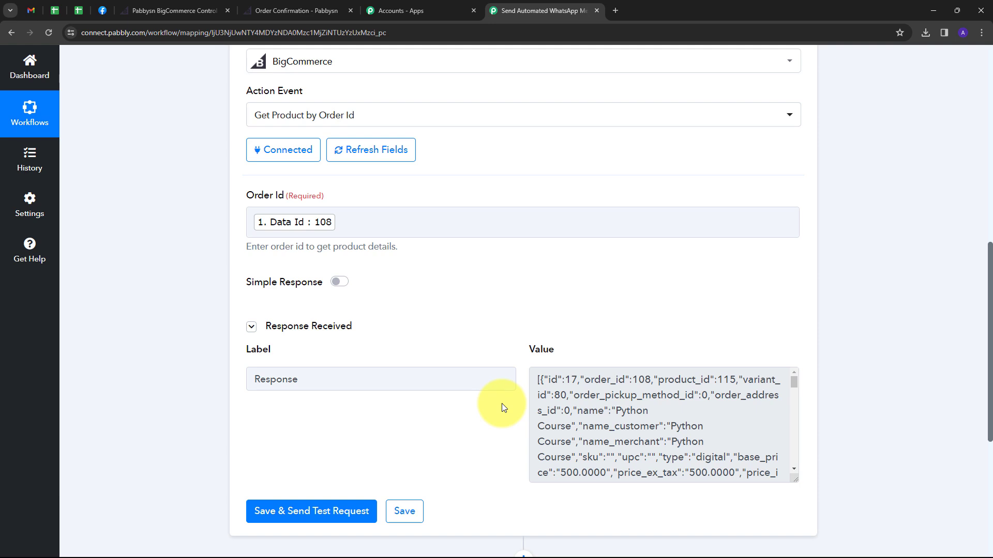
pyautogui.scroll(-3, 514, 337)
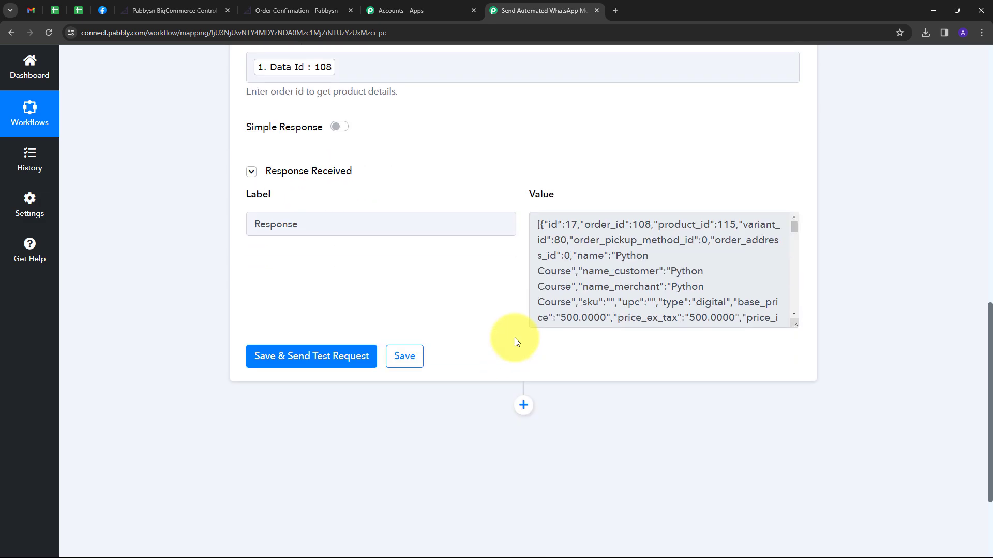
pyautogui.scroll(-1, 457, 308)
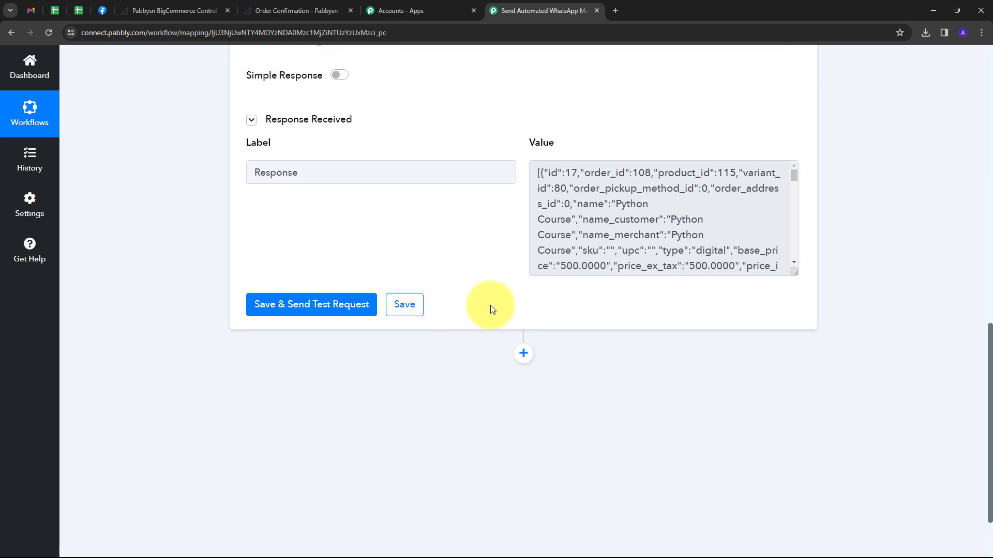
pyautogui.click(522, 354)
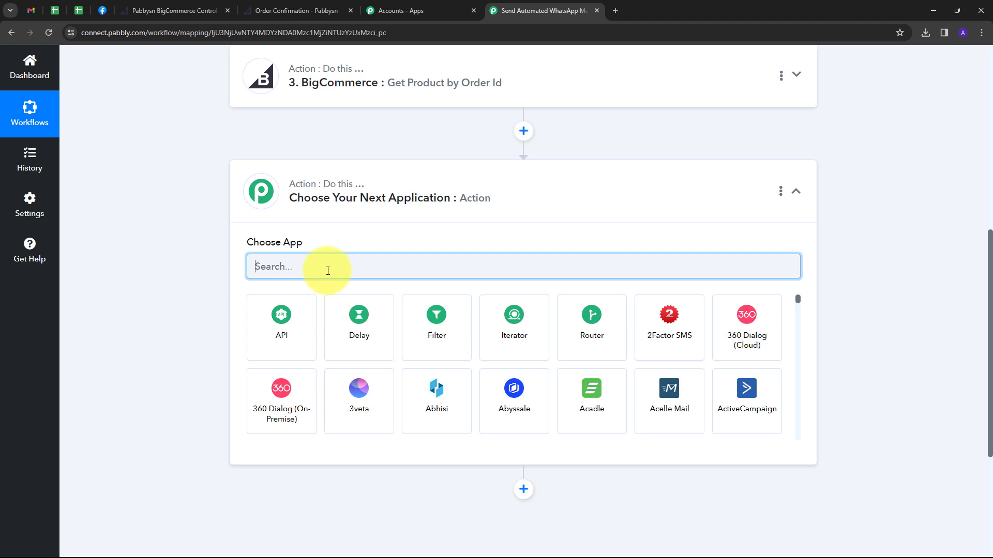
# Choose Code by Pabbly with the Run JavaScript (Beta) action and connect it.
pyautogui.write('code')
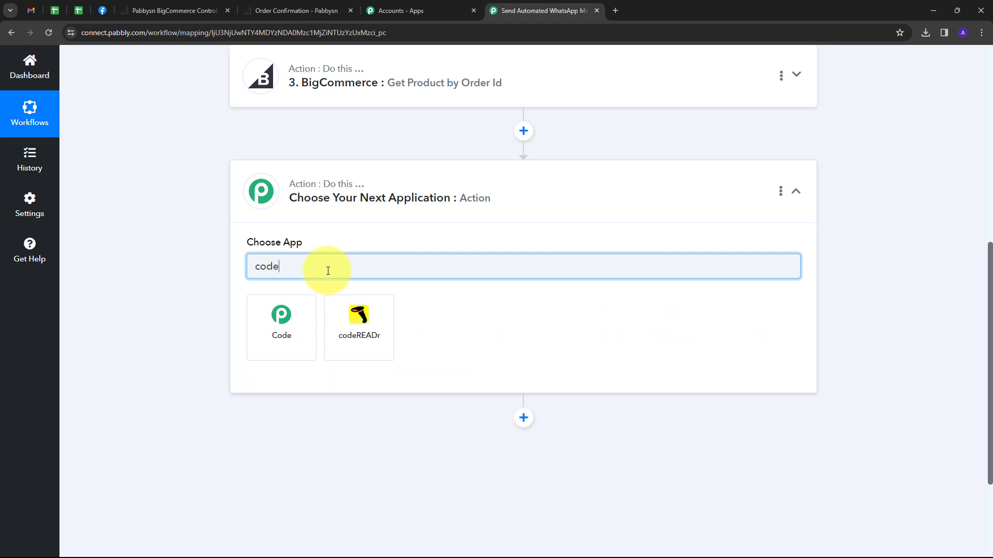
pyautogui.click(277, 329)
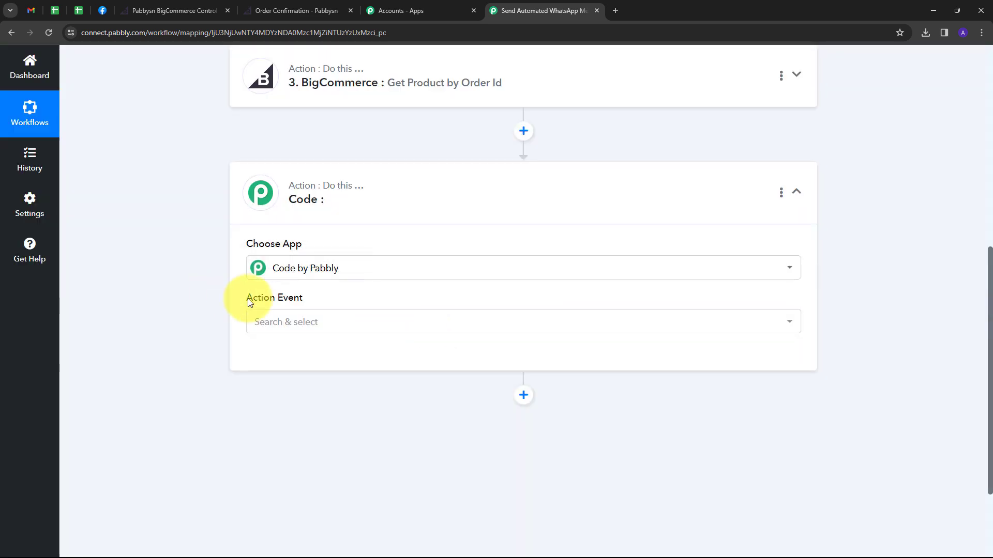
pyautogui.click(344, 327)
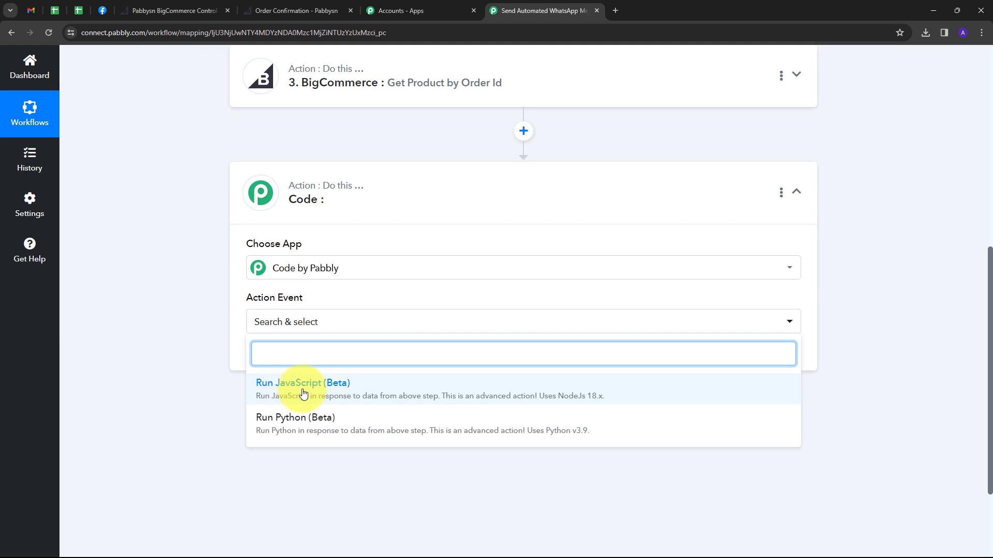
pyautogui.click(293, 392)
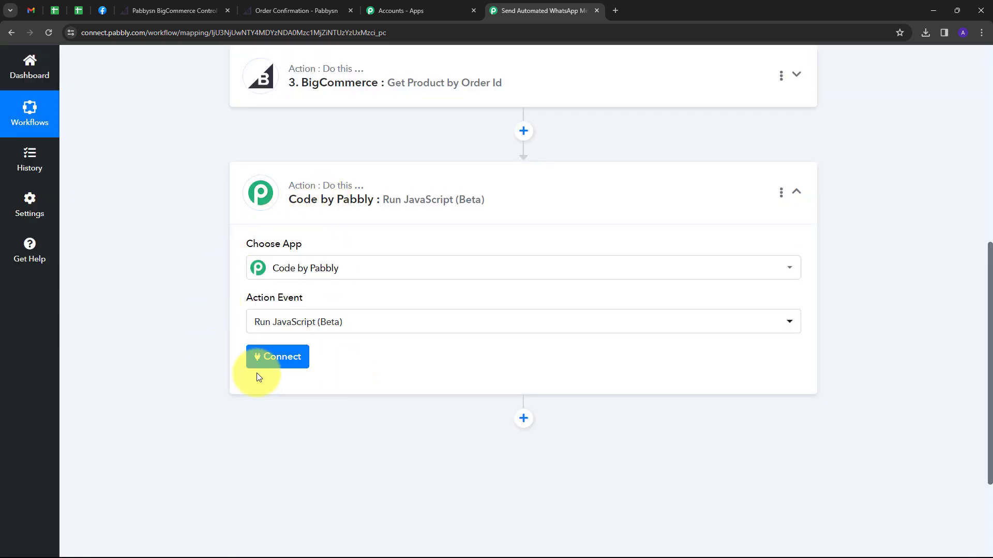
pyautogui.click(284, 362)
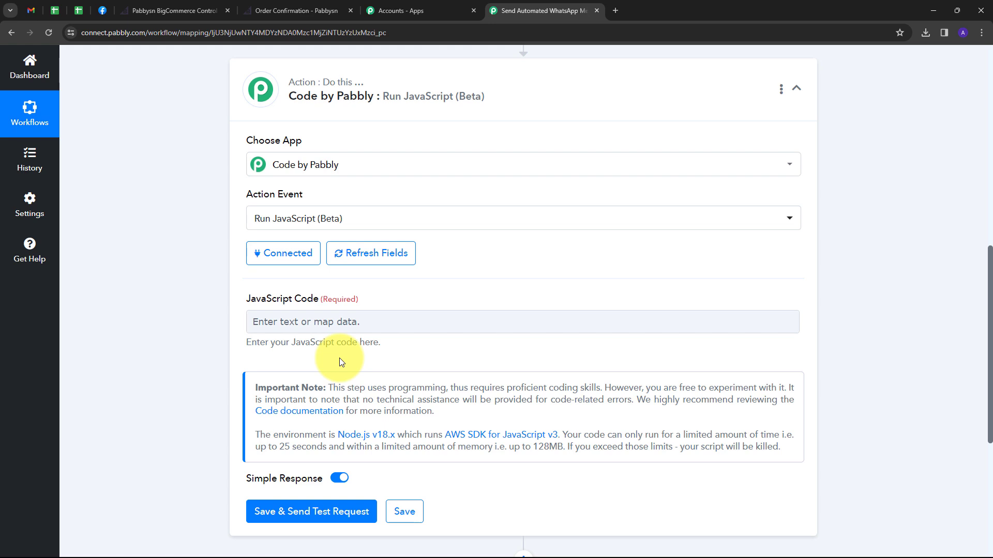
# Paste the order-line formatting script into the JavaScript Code field.
pyautogui.write("const orders = ; let formattedOutput = ''; for (const order of orders) { const { quantity, name, base_total} = order; formattedOutput += `${quantity} x ${name} ₹${base_total} `; }  return formattedOutput;")
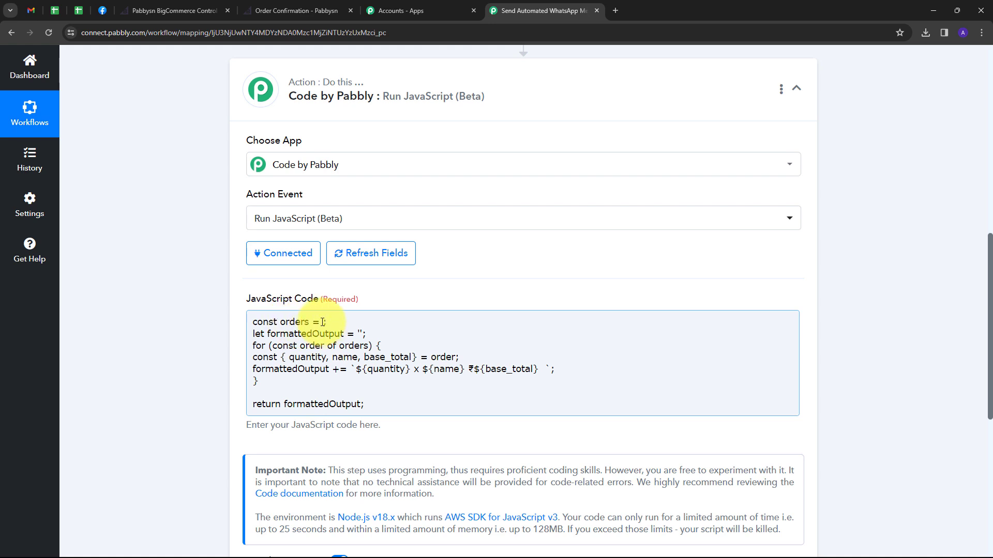
pyautogui.click(321, 323)
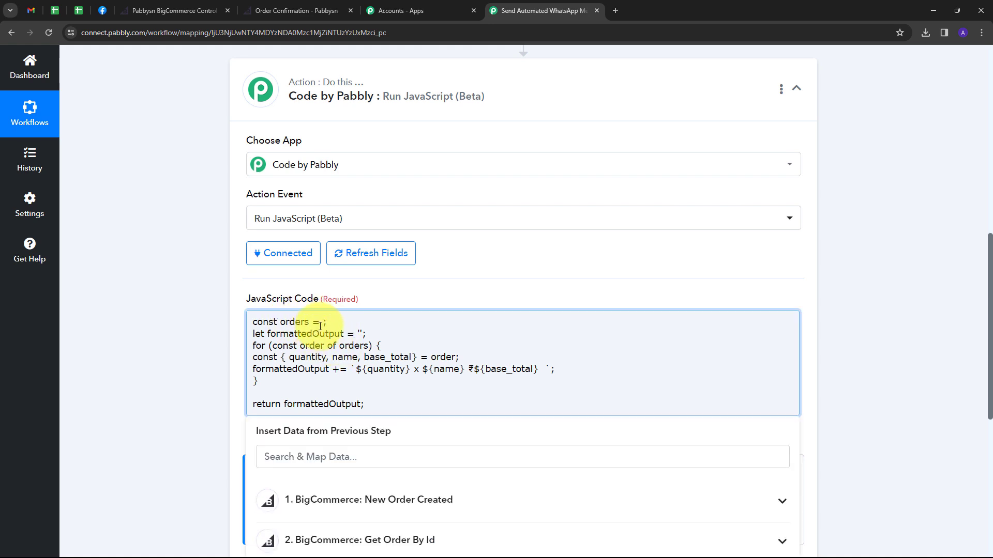
# Map '3. Response' from Get Product by Order Id into the orders variable.
pyautogui.scroll(-2, 465, 274)
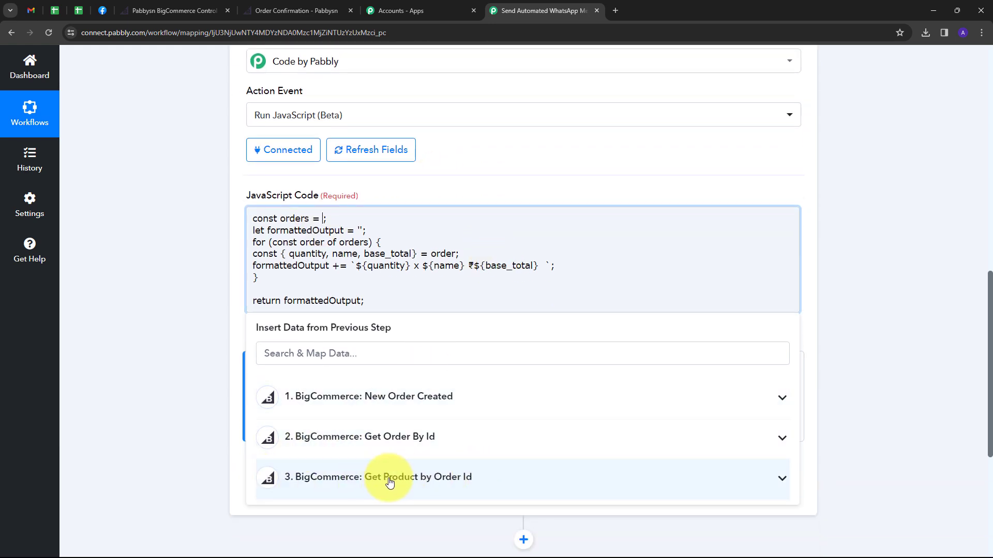
pyautogui.click(445, 486)
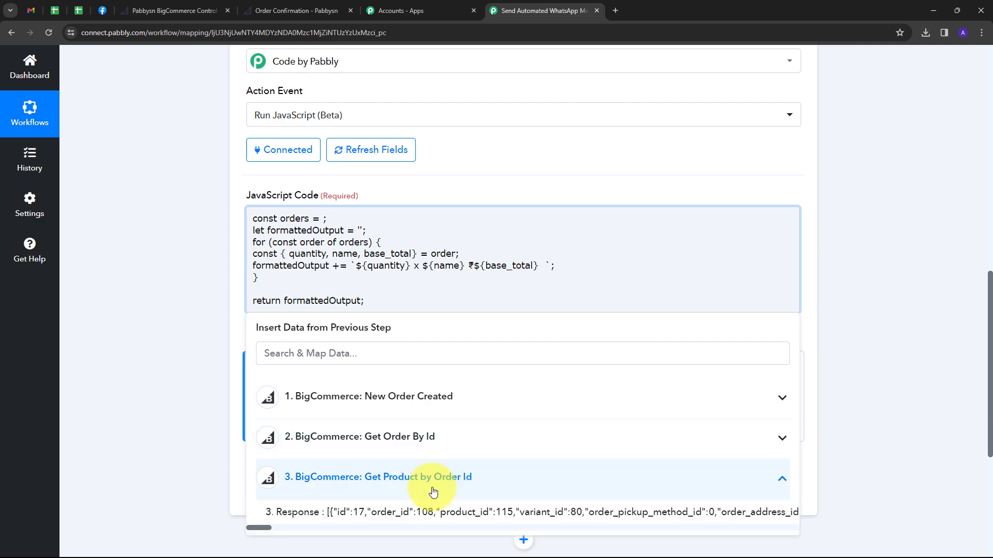
pyautogui.click(412, 511)
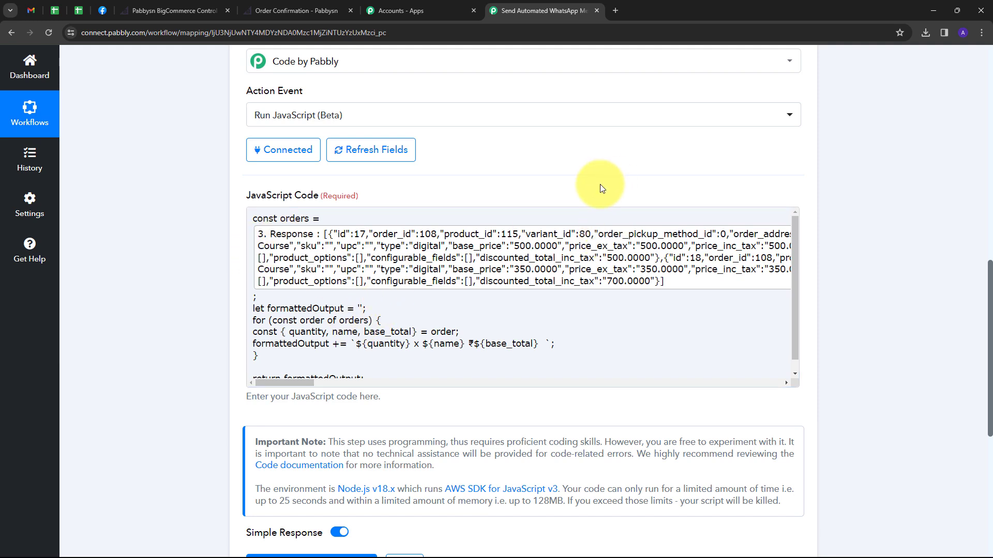
pyautogui.scroll(-2, 574, 188)
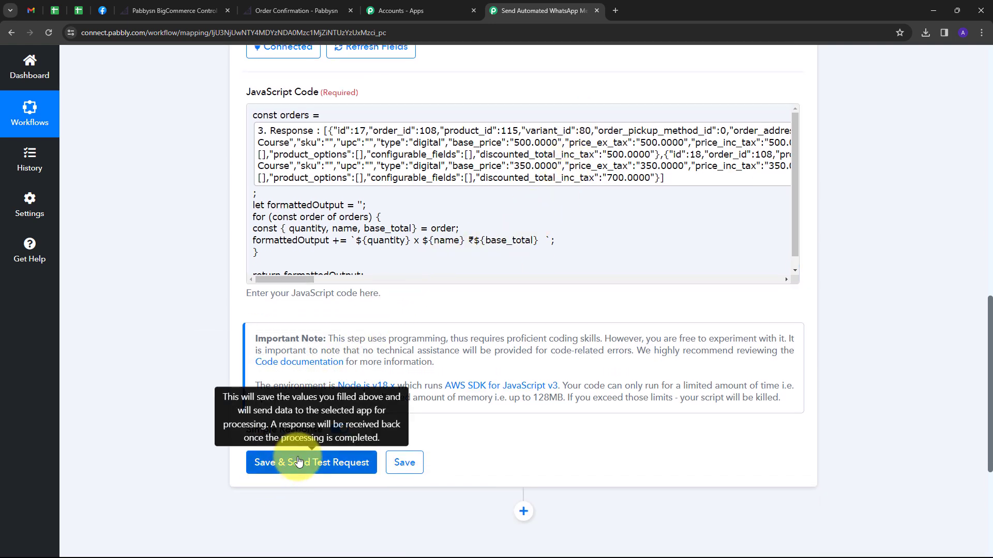
# Test the JavaScript step, getting '1 x Python Course ₹500.0000 2 x PHP Course ₹700.0000', and add another step.
pyautogui.click(298, 462)
pyautogui.scroll(-2, 593, 421)
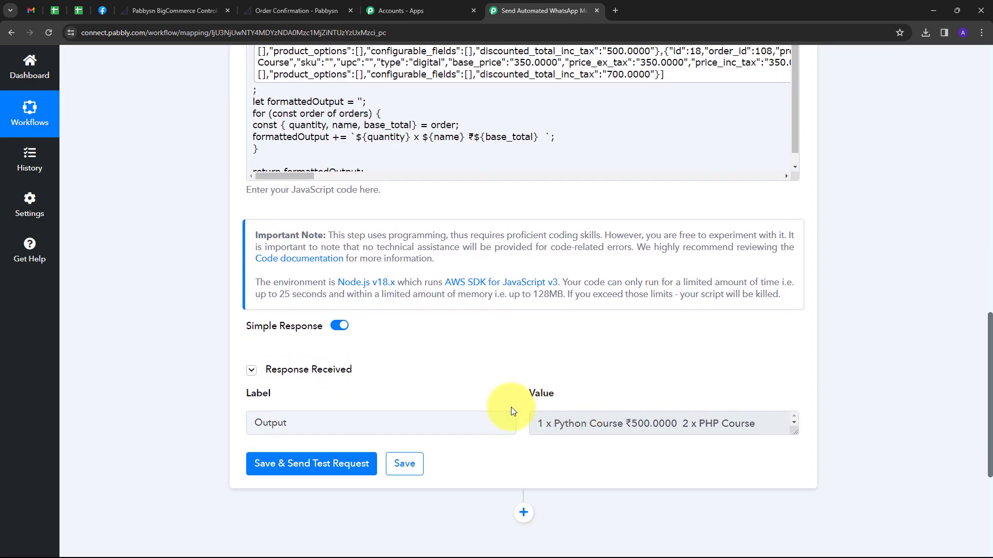
pyautogui.moveTo(795, 432); pyautogui.dragTo(793, 491)
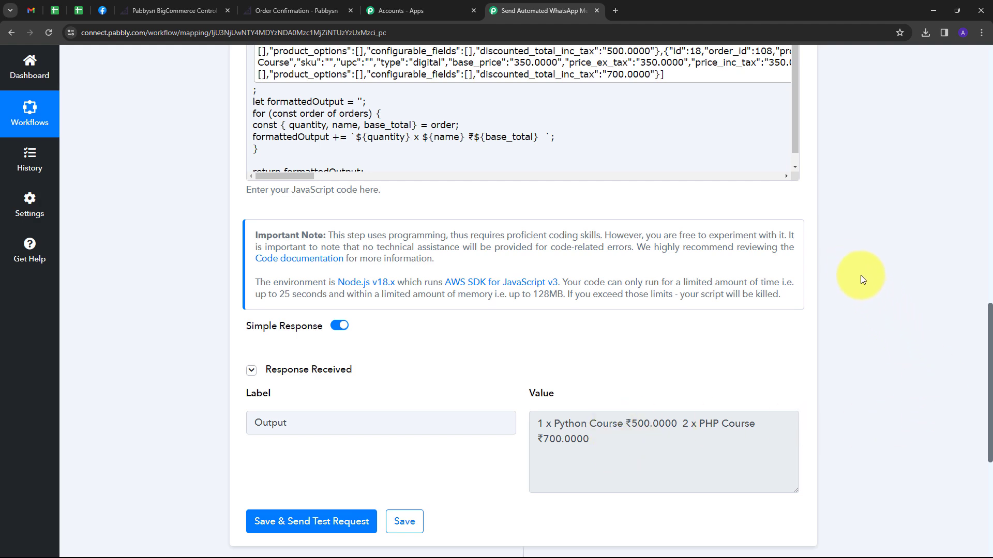
pyautogui.scroll(-5, 861, 279)
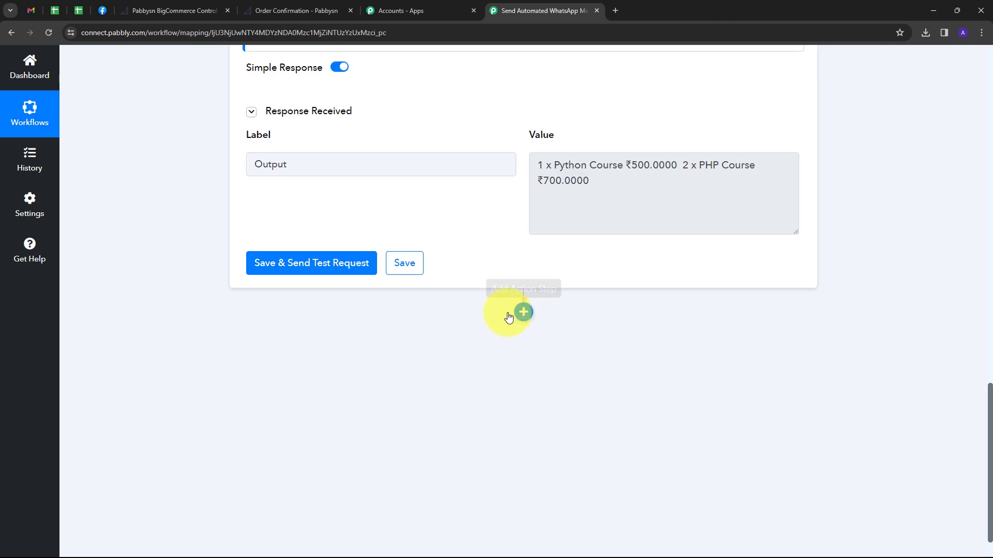
pyautogui.click(523, 312)
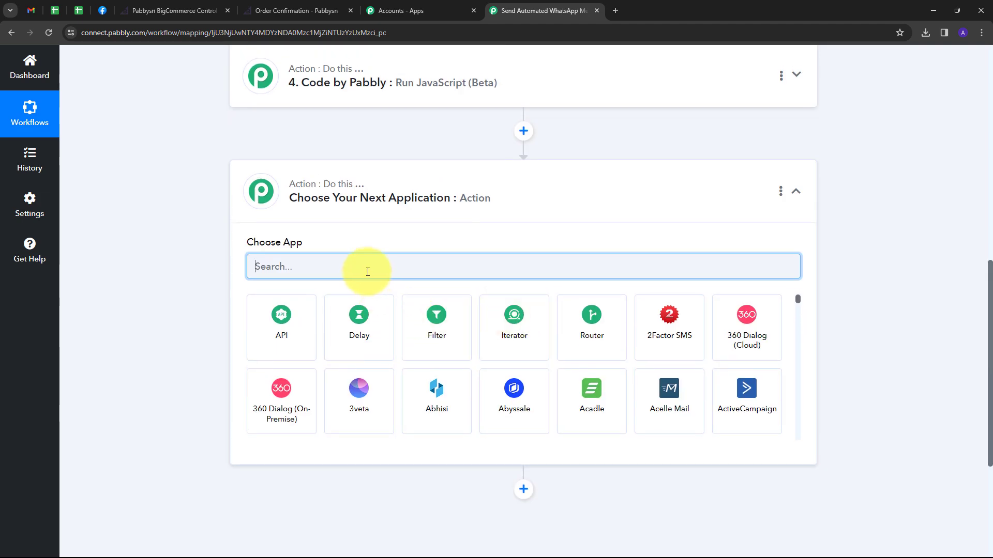
# Make the fifth step WhatsApp Cloud API with the Send Template Message action event.
pyautogui.write('wha')
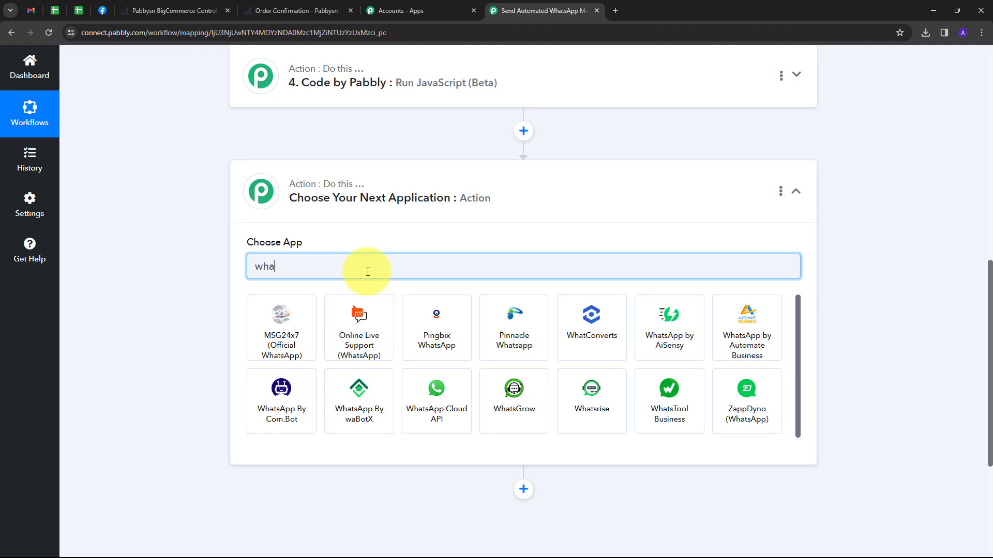
pyautogui.click(454, 405)
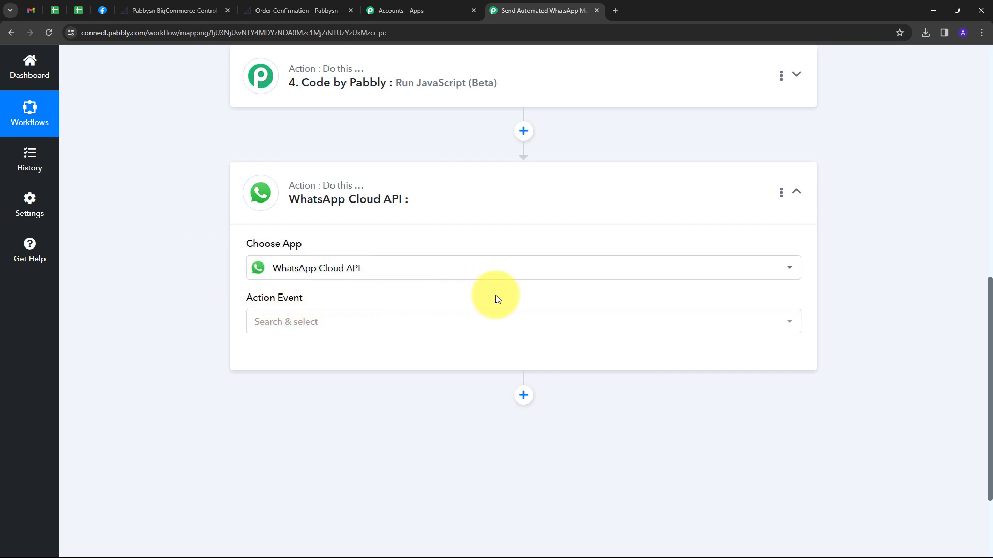
pyautogui.click(474, 329)
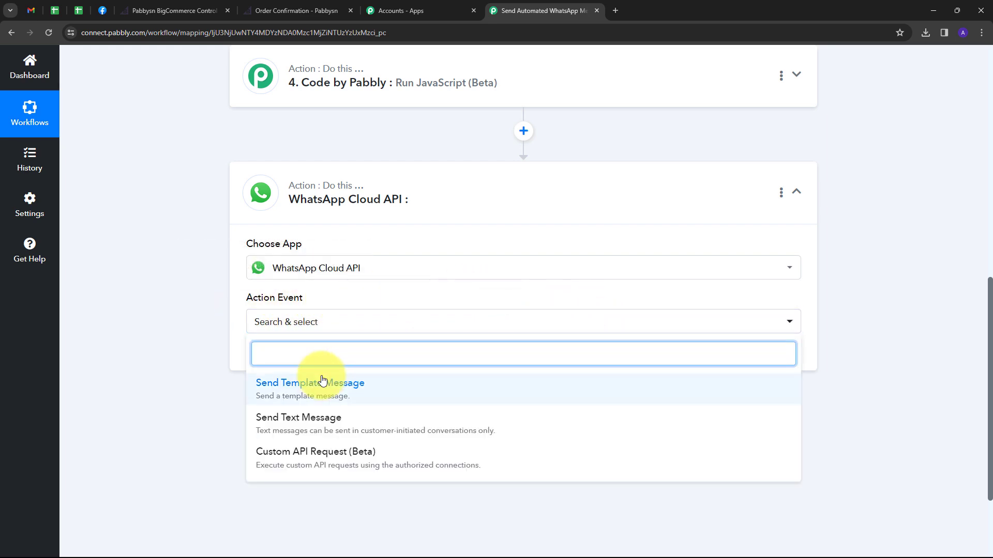
pyautogui.click(302, 388)
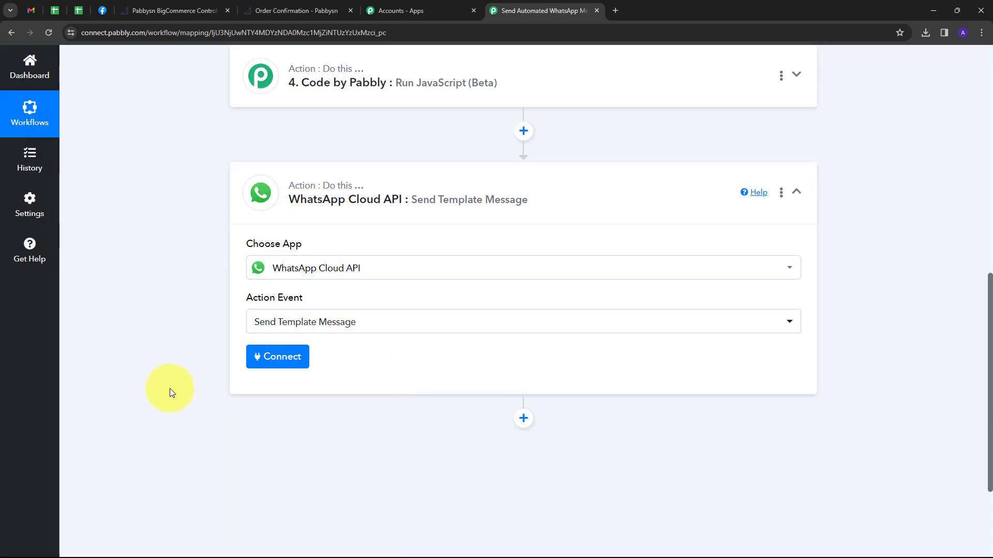
pyautogui.click(274, 363)
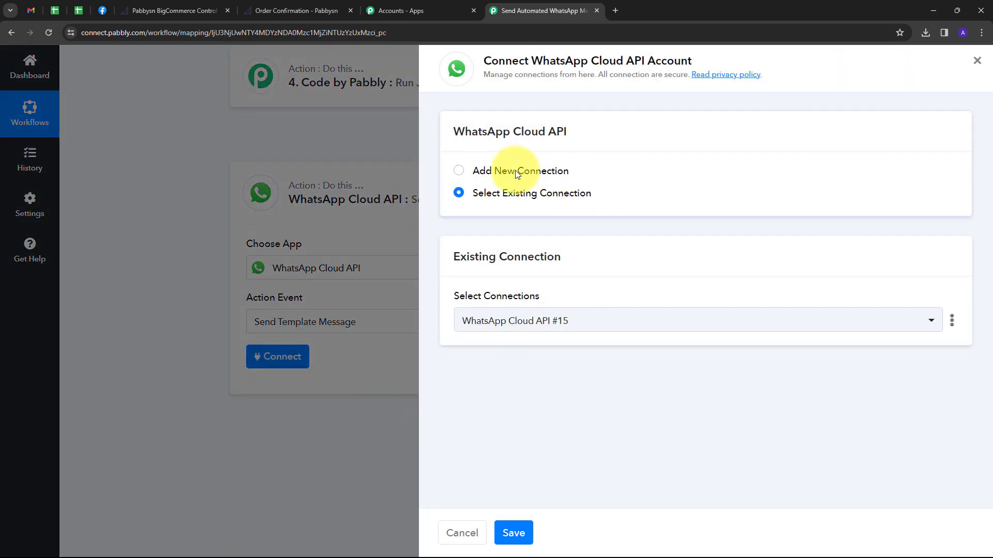
pyautogui.click(515, 173)
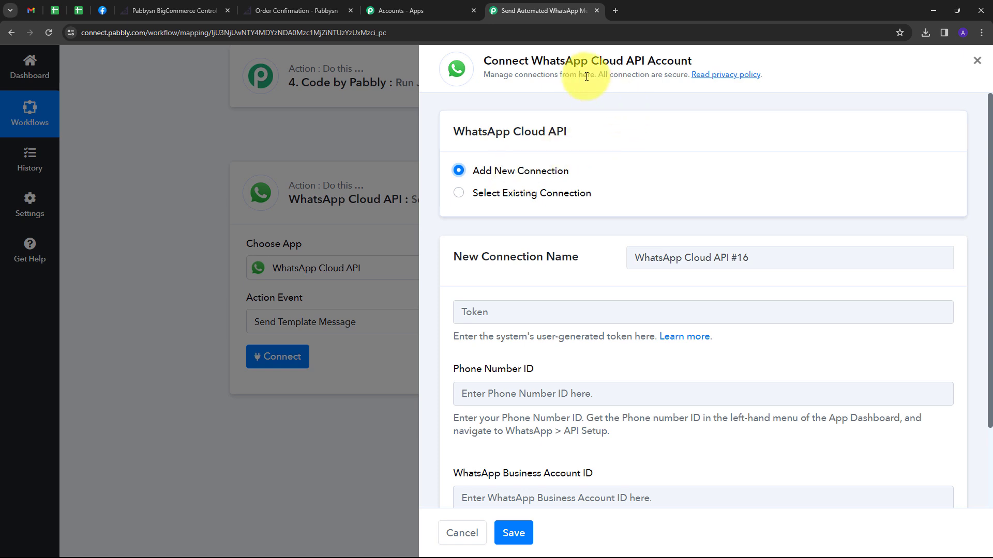
pyautogui.scroll(-2, 512, 212)
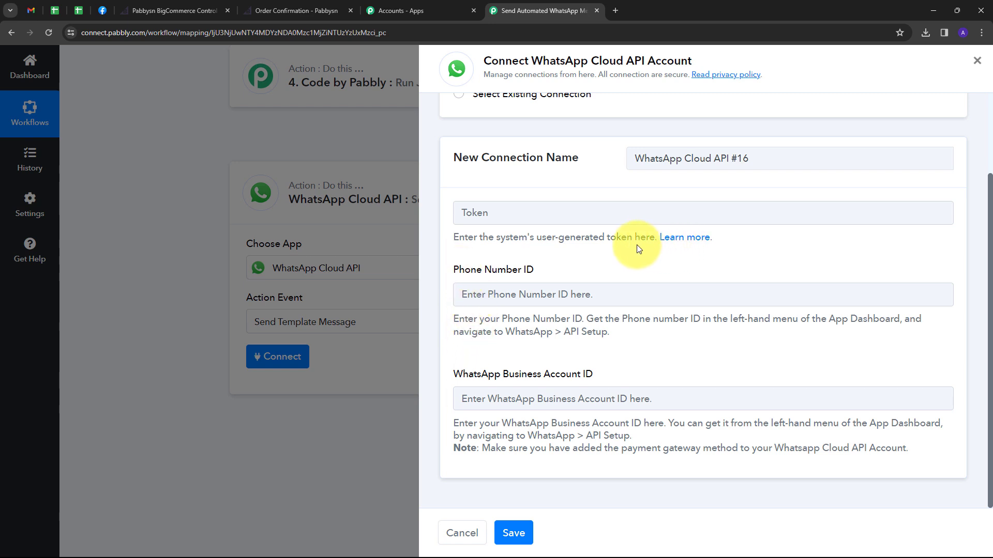
pyautogui.click(682, 243)
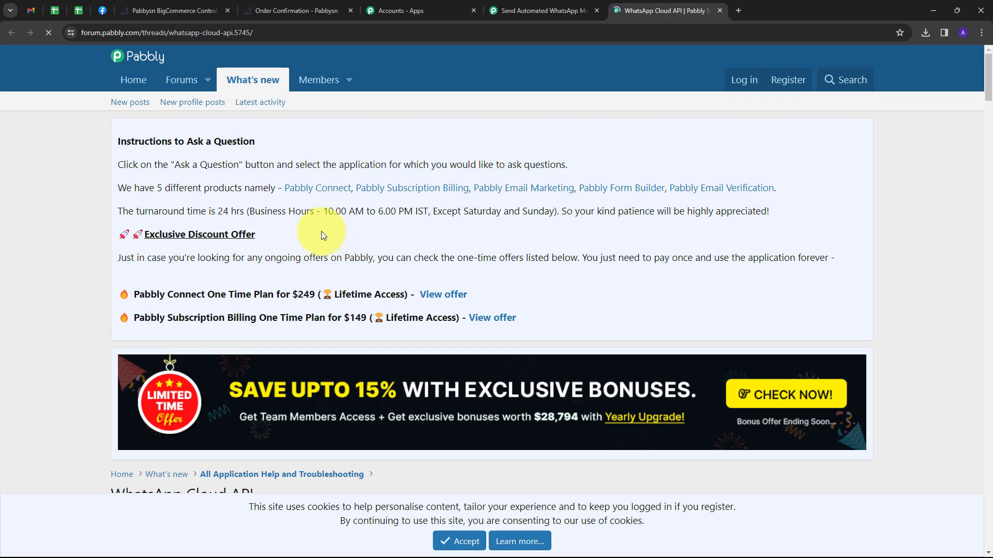
# Read through the WhatsApp Cloud API setup forum thread, then return to the Pabbly connection form.
pyautogui.scroll(-8, 569, 261)
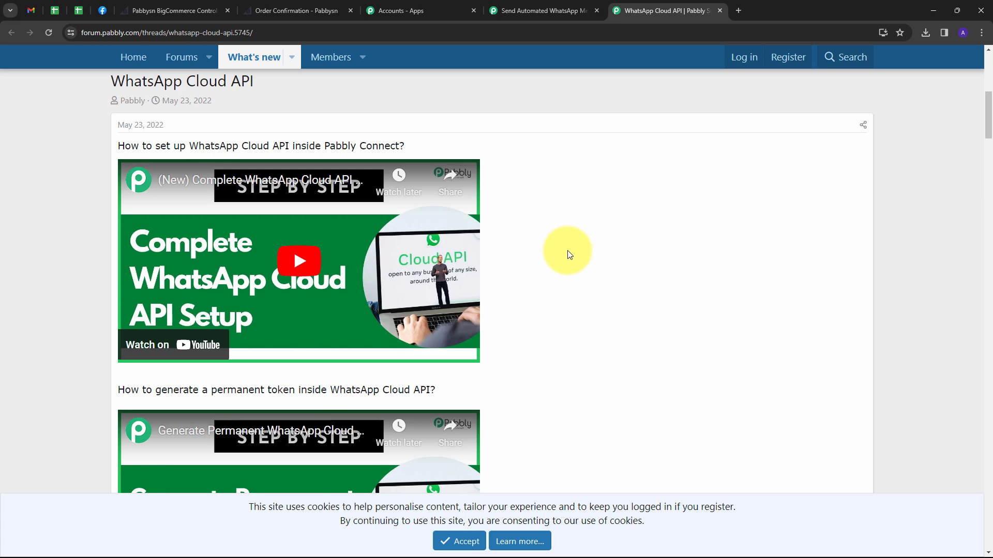
pyautogui.click(543, 10)
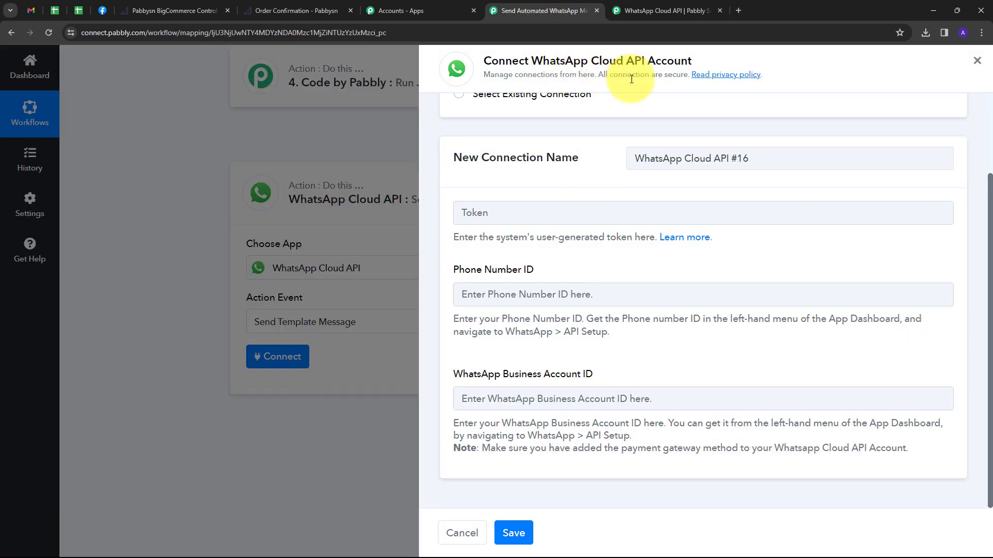
# Refresh Meta's temporary access token and paste it into the Token field of WhatsApp Cloud API #16.
pyautogui.click(107, 8)
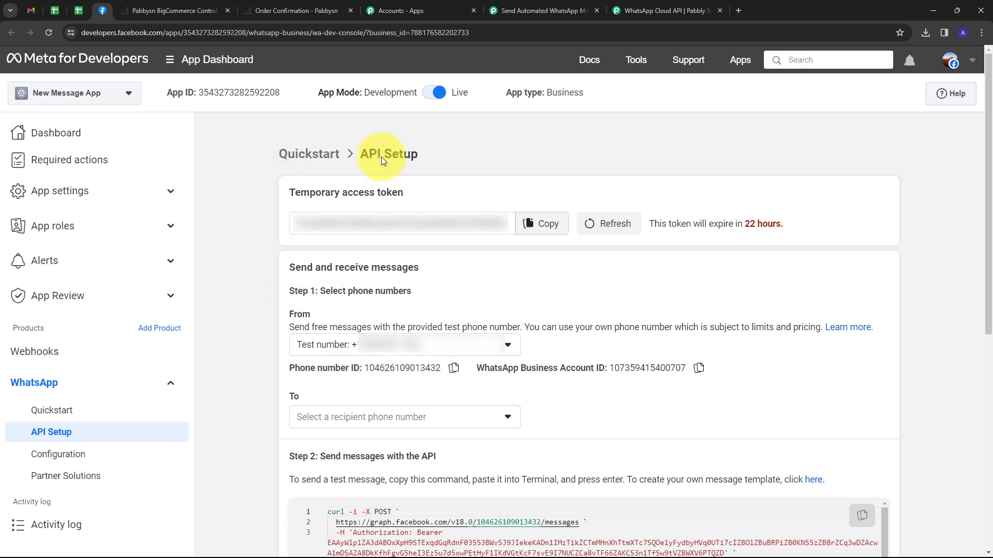
pyautogui.click(607, 232)
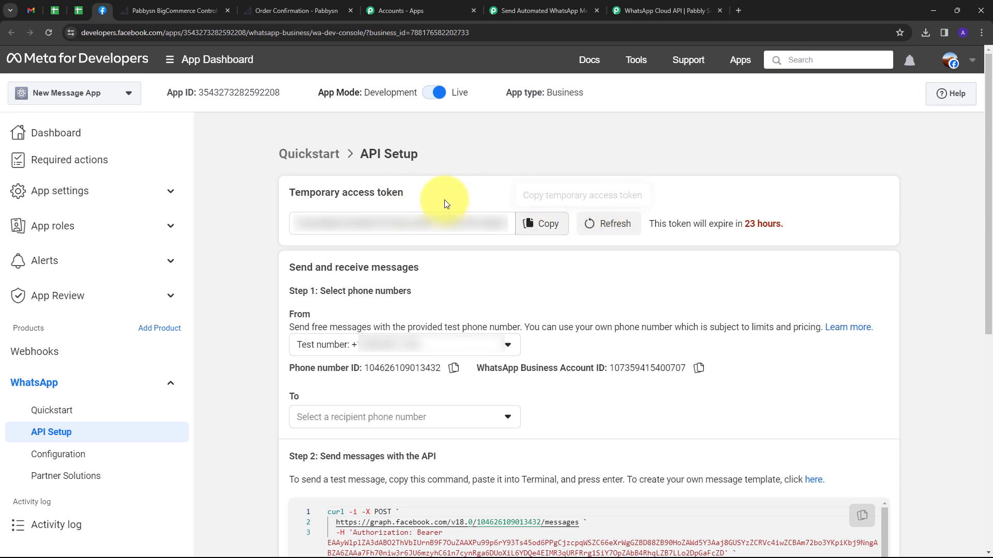
pyautogui.click(539, 223)
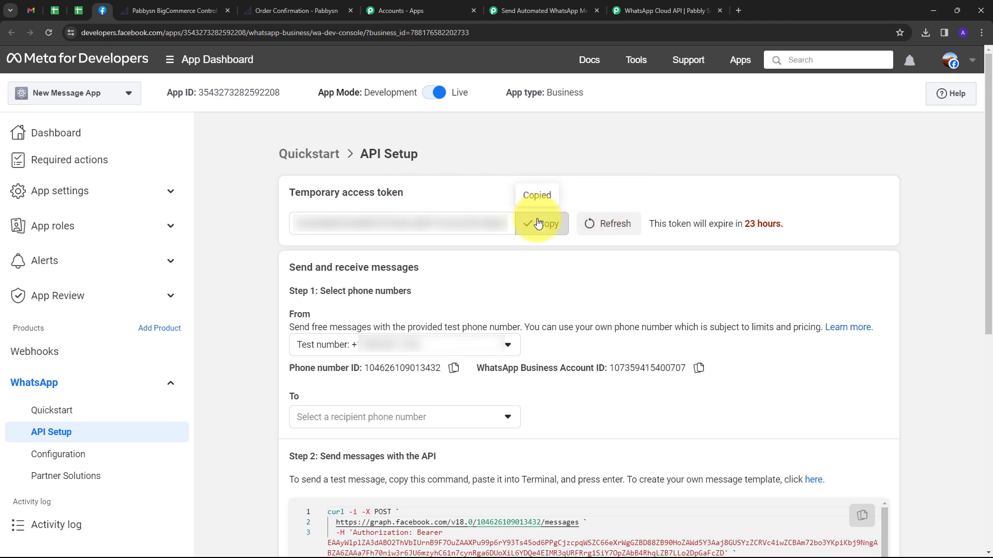
pyautogui.click(547, 9)
pyautogui.click(520, 225)
pyautogui.hotkey('ctrl', 'v')
pyautogui.click(521, 225)
pyautogui.hotkey('ctrl', 'v')
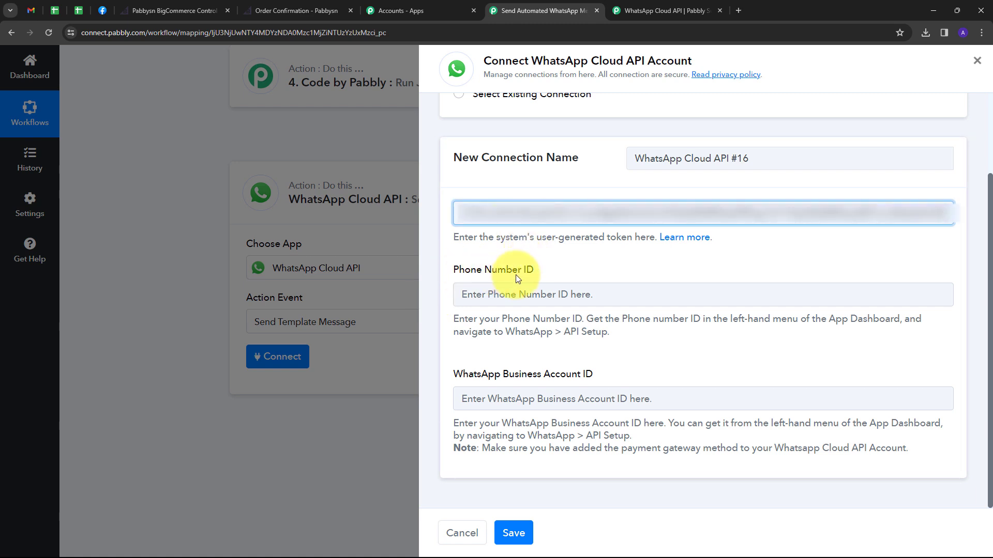
pyautogui.click(105, 10)
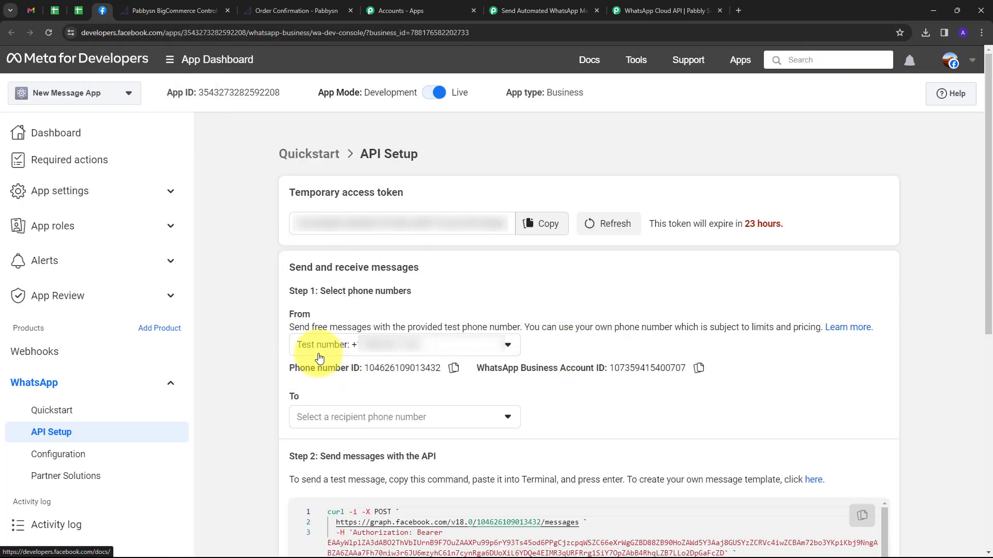
pyautogui.click(452, 370)
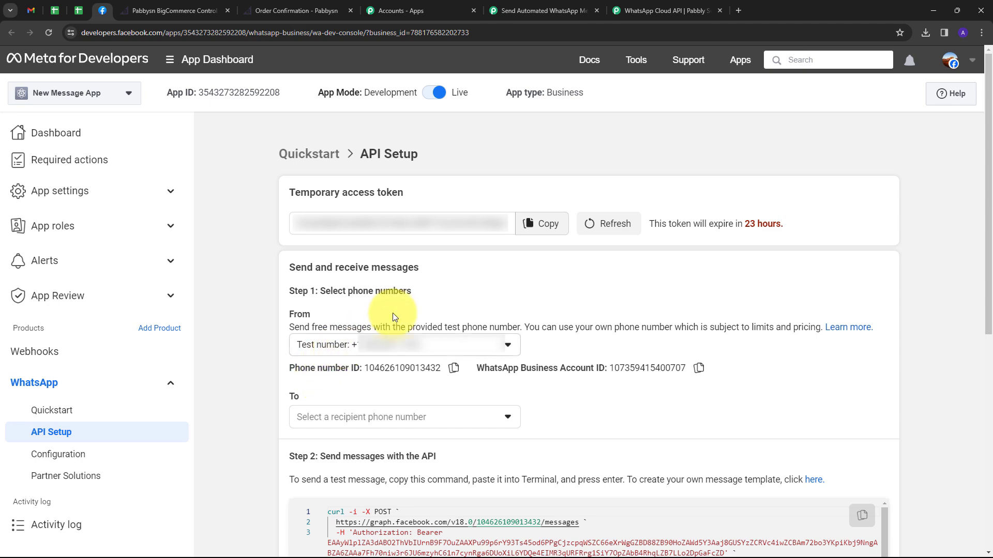
pyautogui.click(556, 7)
pyautogui.click(529, 294)
pyautogui.hotkey('ctrl', 'v')
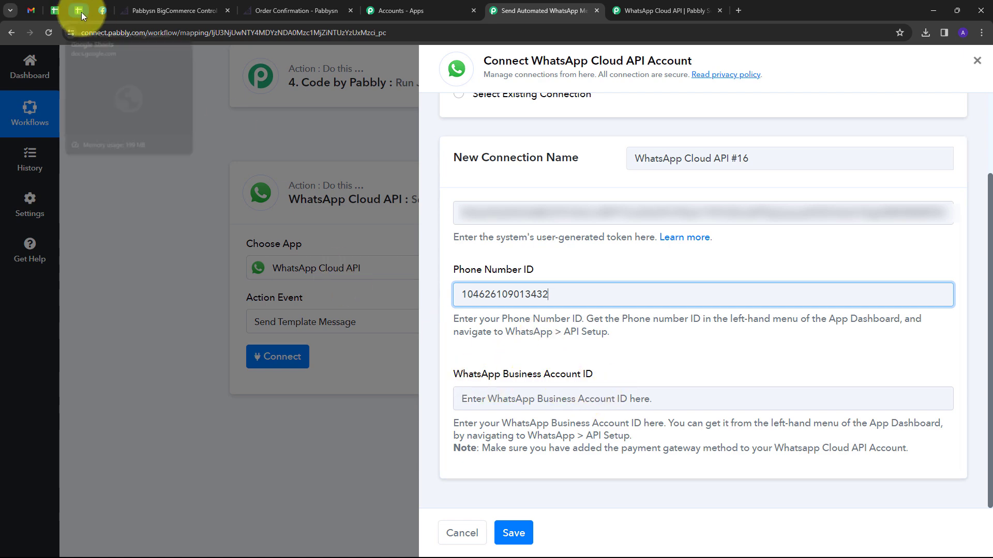
pyautogui.click(97, 13)
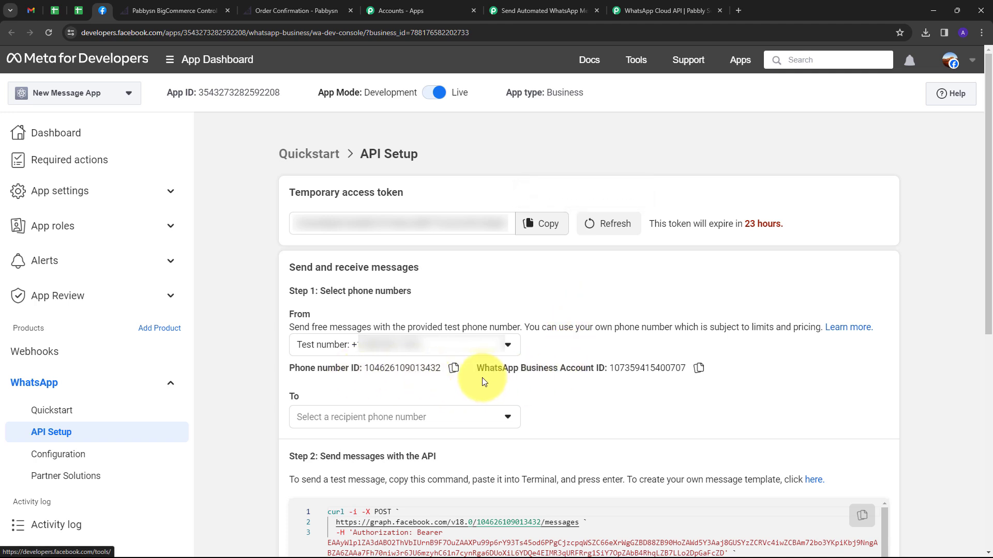
pyautogui.click(702, 370)
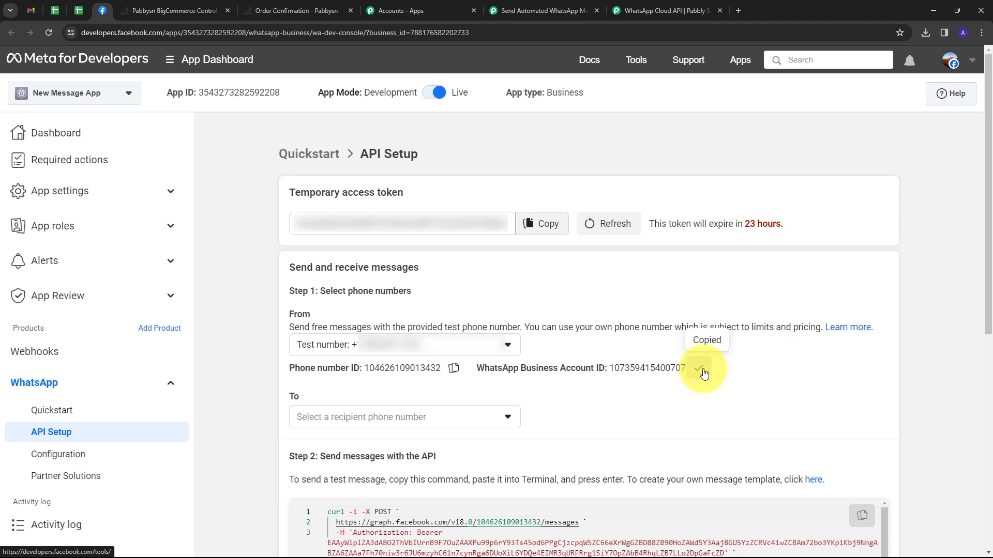
pyautogui.click(519, 11)
pyautogui.click(583, 399)
pyautogui.hotkey('ctrl', 'v')
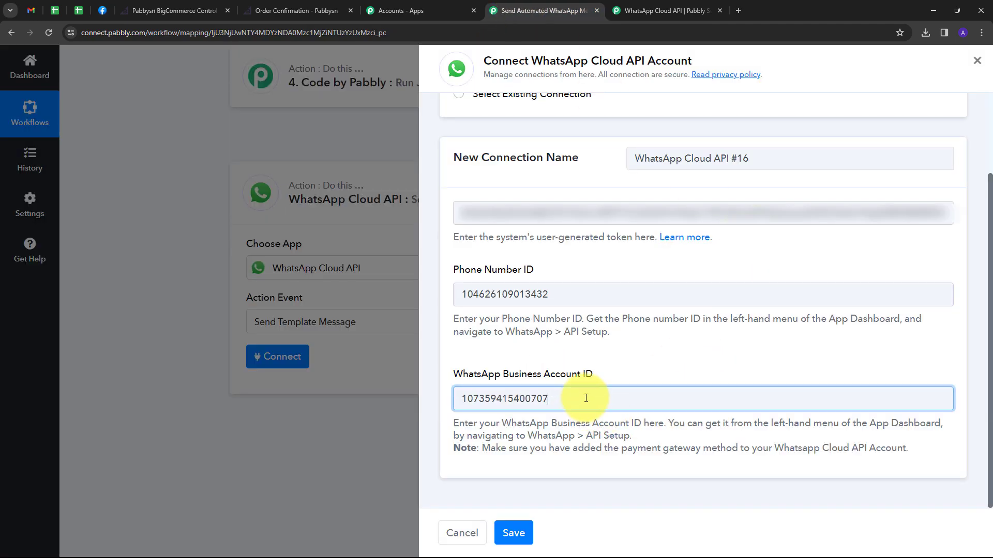
# Save the WhatsApp Cloud API #16 connection and look over the step's template fields.
pyautogui.click(517, 533)
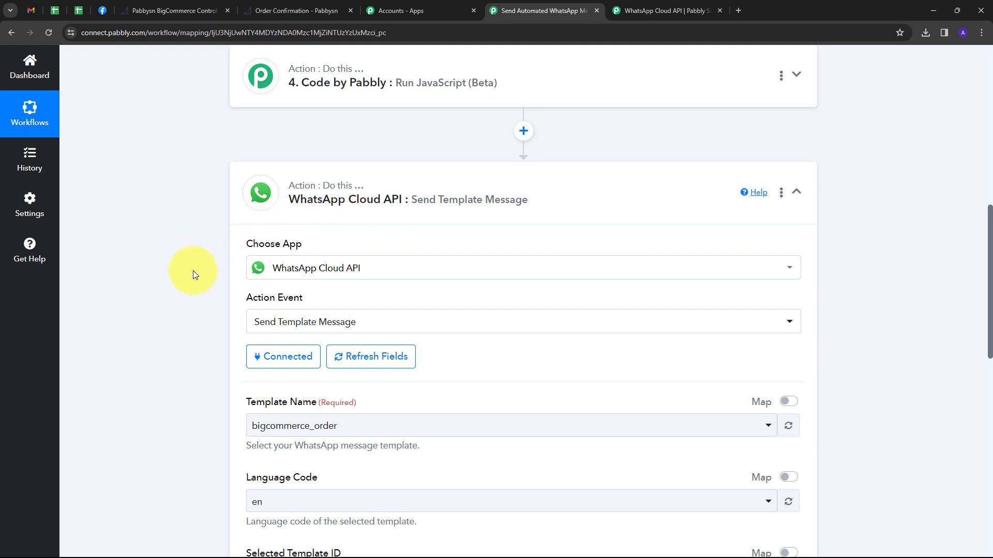
pyautogui.scroll(-3, 193, 271)
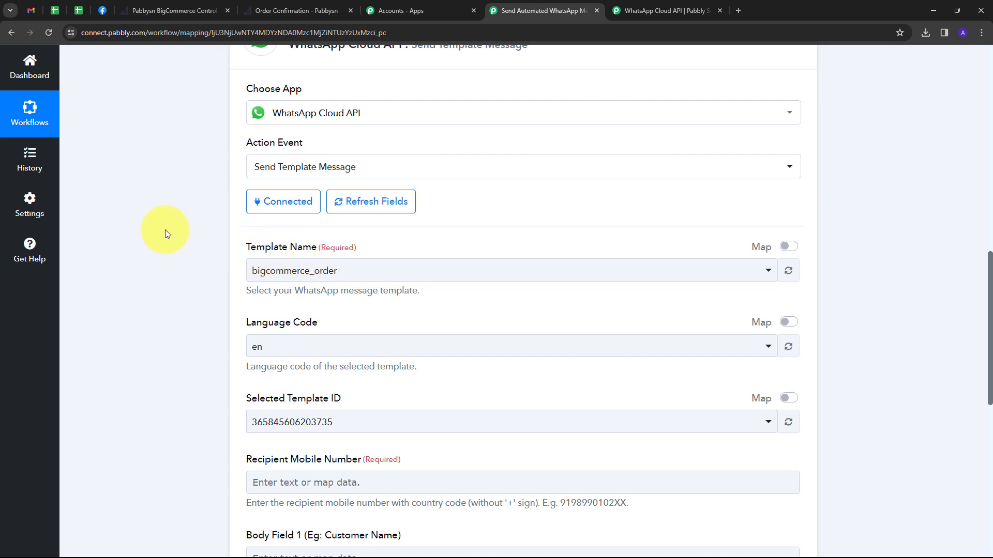
pyautogui.click(106, 9)
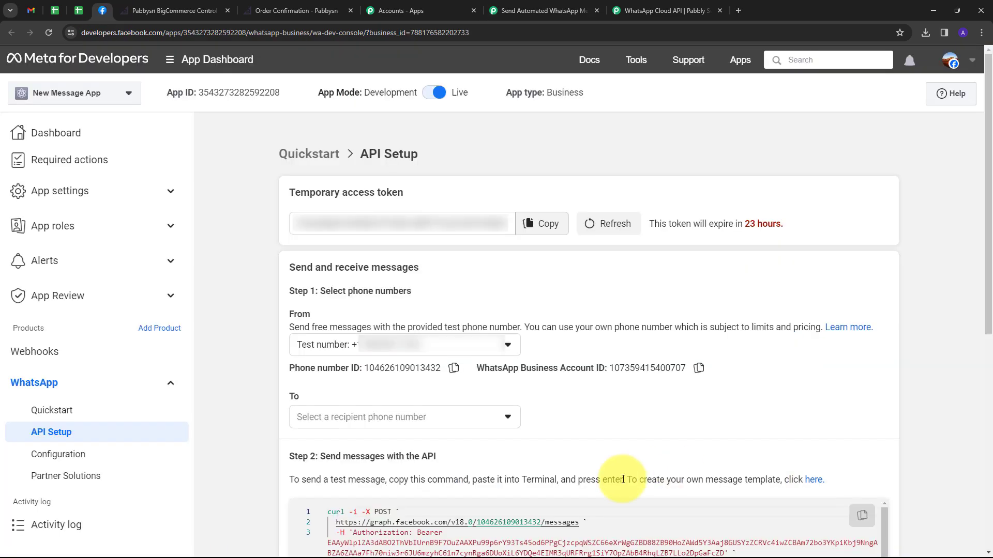
# Check the bigcommerce_order template's body and its two variables in WhatsApp Manager.
pyautogui.click(813, 480)
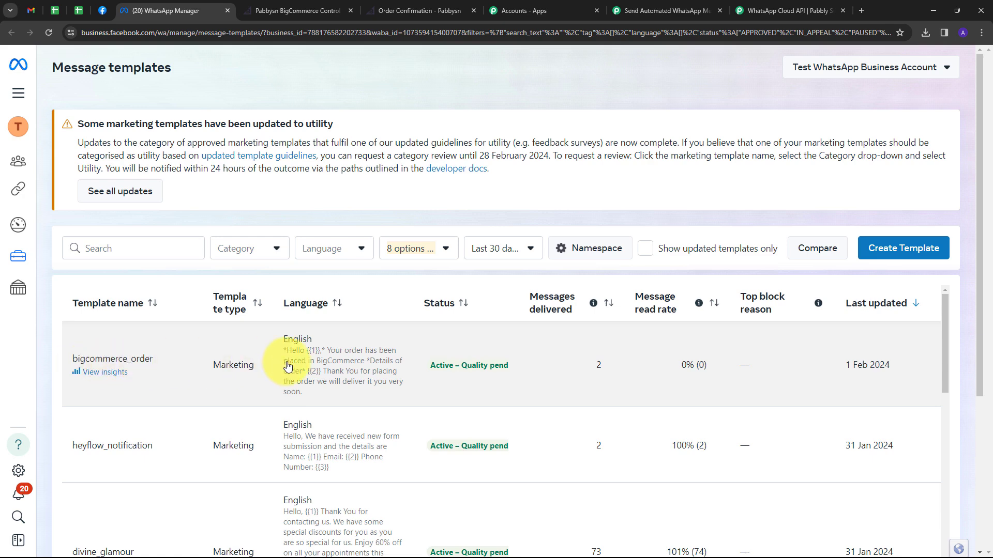
pyautogui.click(320, 365)
pyautogui.scroll(-1, 451, 261)
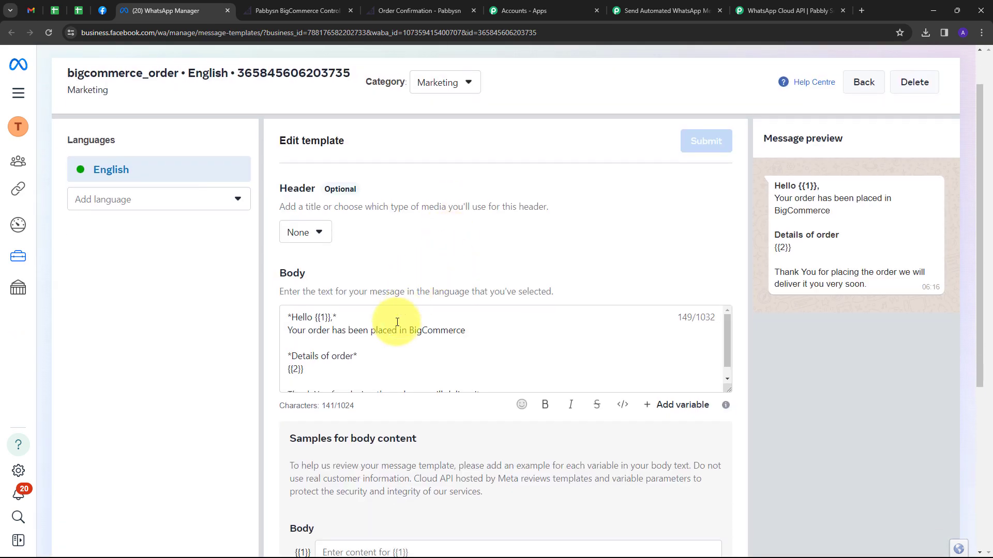
pyautogui.scroll(-1, 470, 335)
pyautogui.scroll(1, 470, 335)
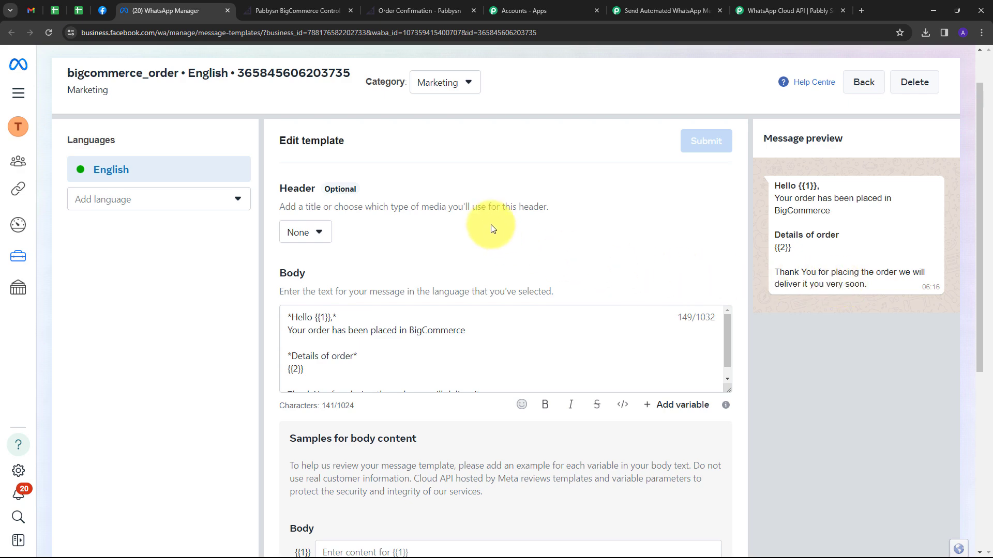
pyautogui.click(662, 12)
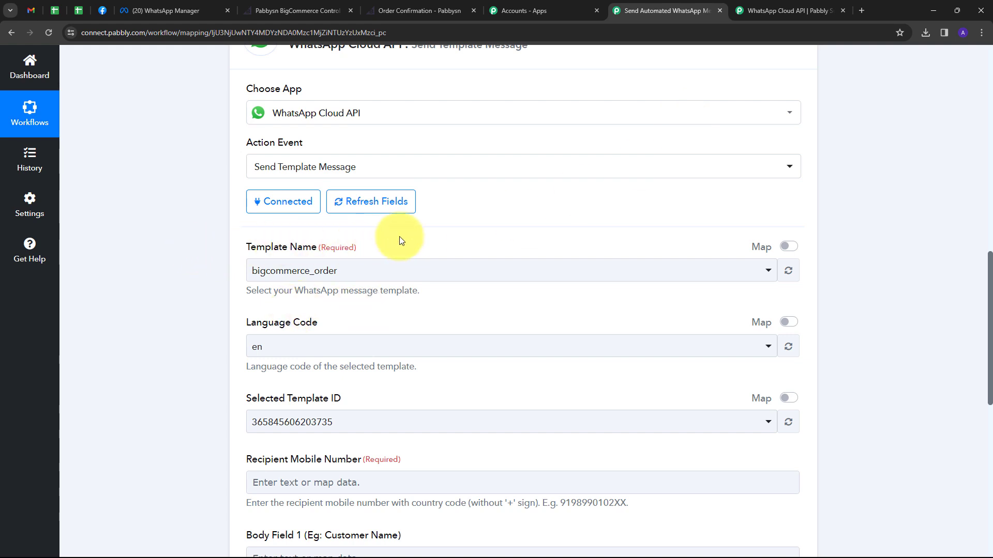
pyautogui.click(579, 278)
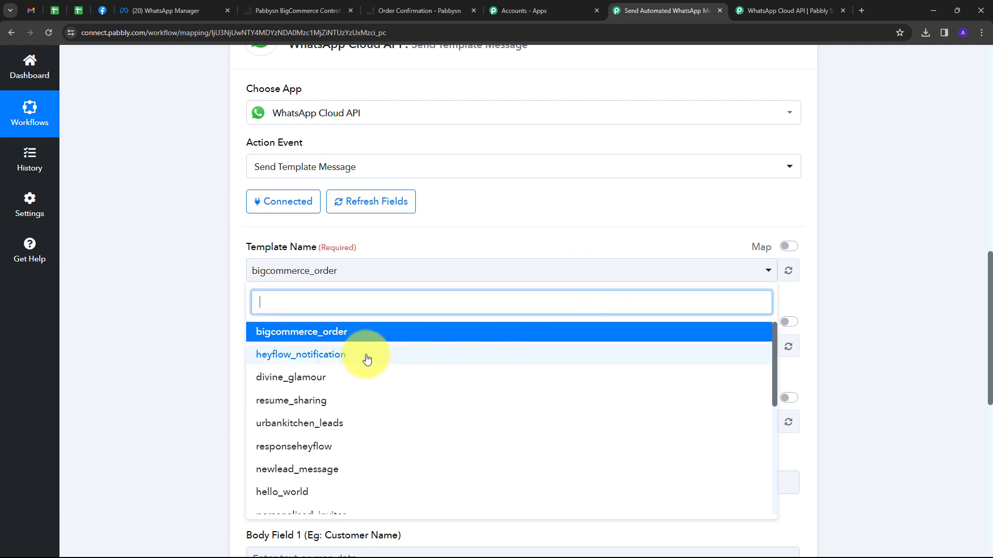
pyautogui.scroll(-2, 339, 373)
pyautogui.scroll(2, 350, 401)
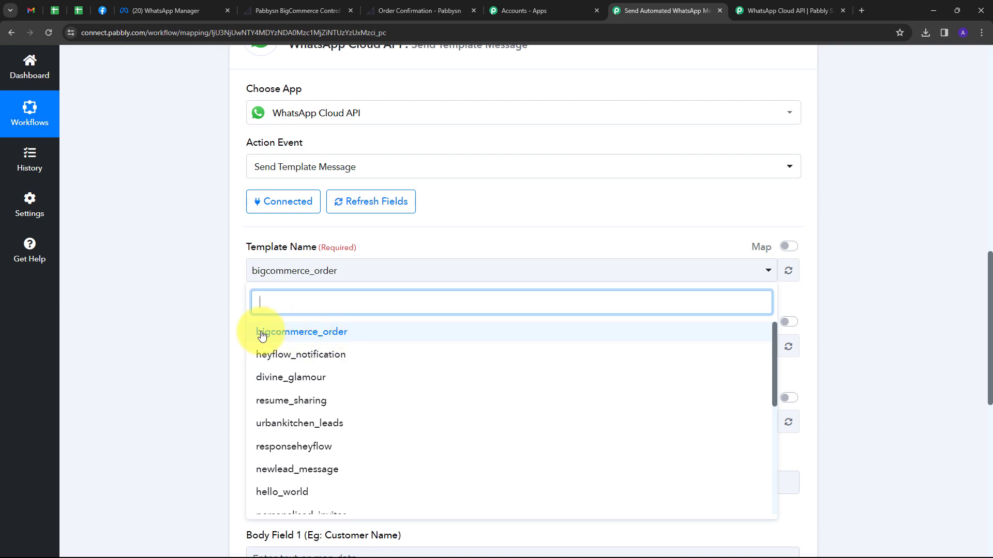
pyautogui.click(315, 336)
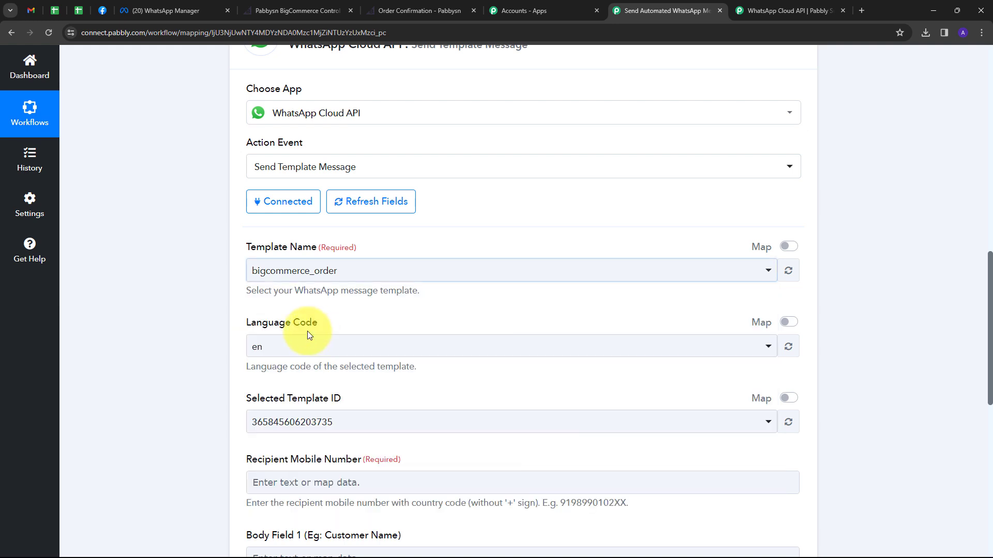
pyautogui.scroll(-1, 383, 311)
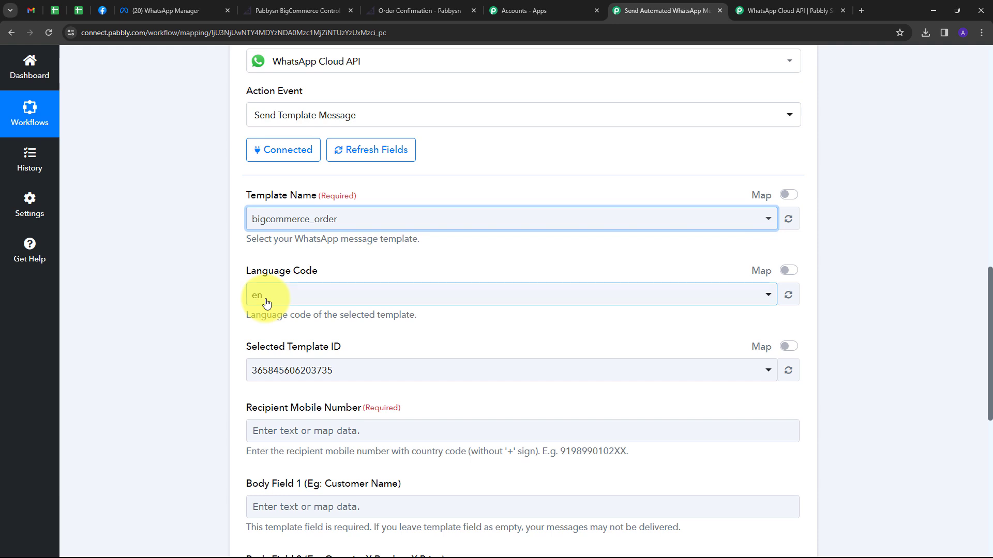
pyautogui.scroll(-1, 430, 316)
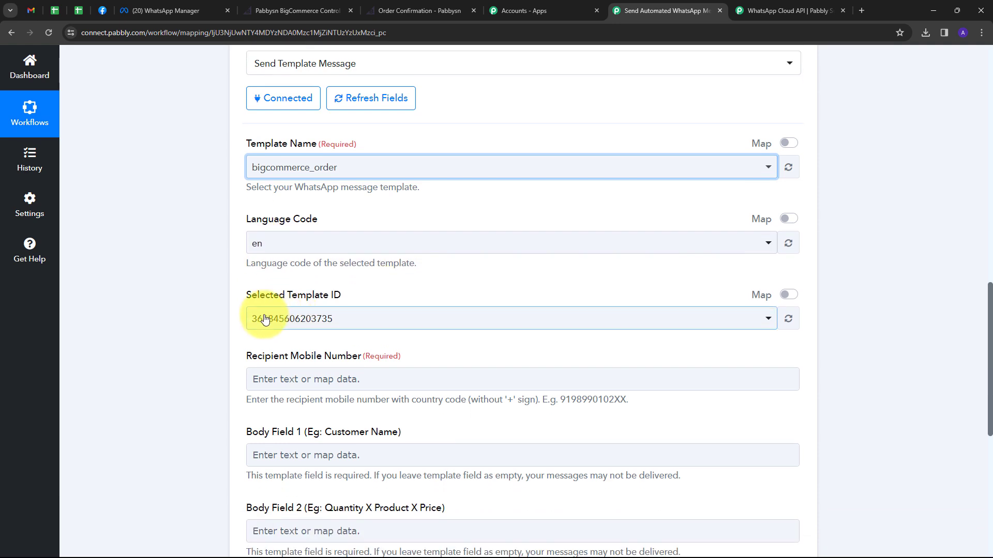
pyautogui.scroll(-1, 436, 316)
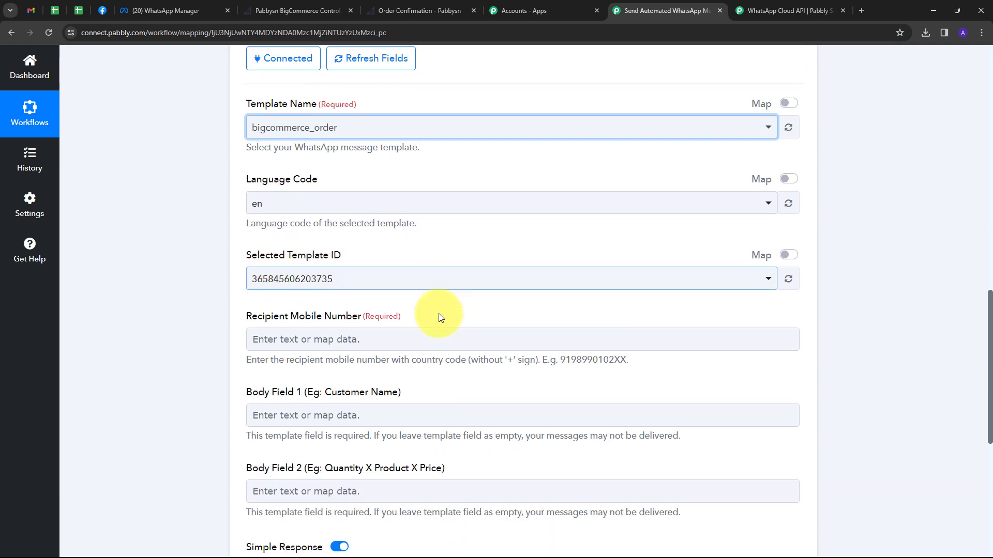
pyautogui.scroll(-2, 411, 301)
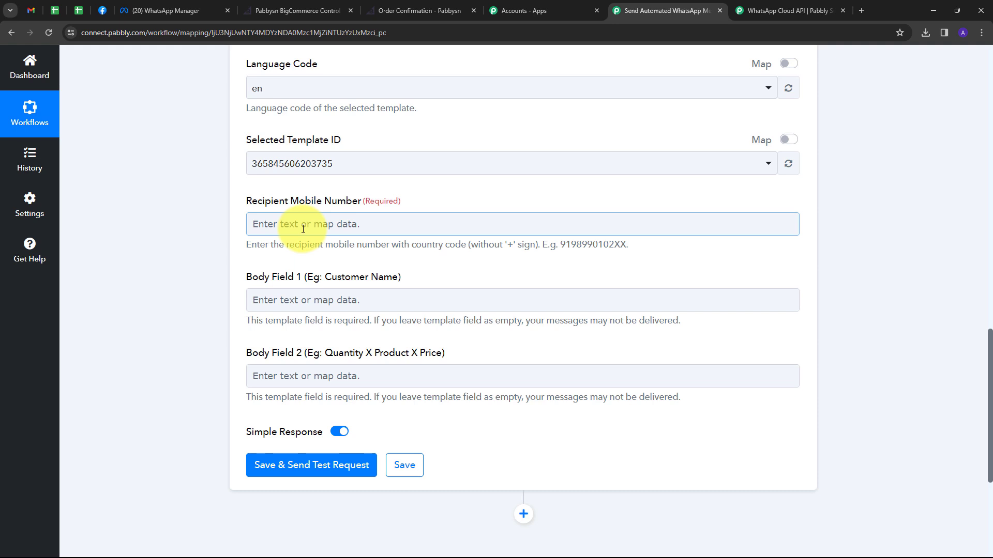
pyautogui.scroll(-1, 443, 173)
# Map Recipient Mobile Number to Billing Address Phone from the Get Order By Id step.
pyautogui.click(519, 167)
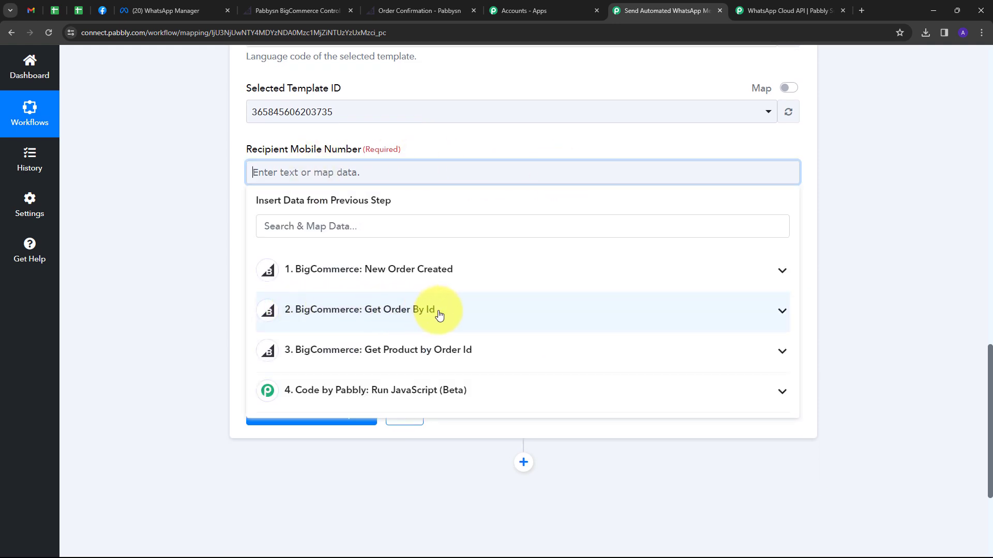
pyautogui.click(358, 225)
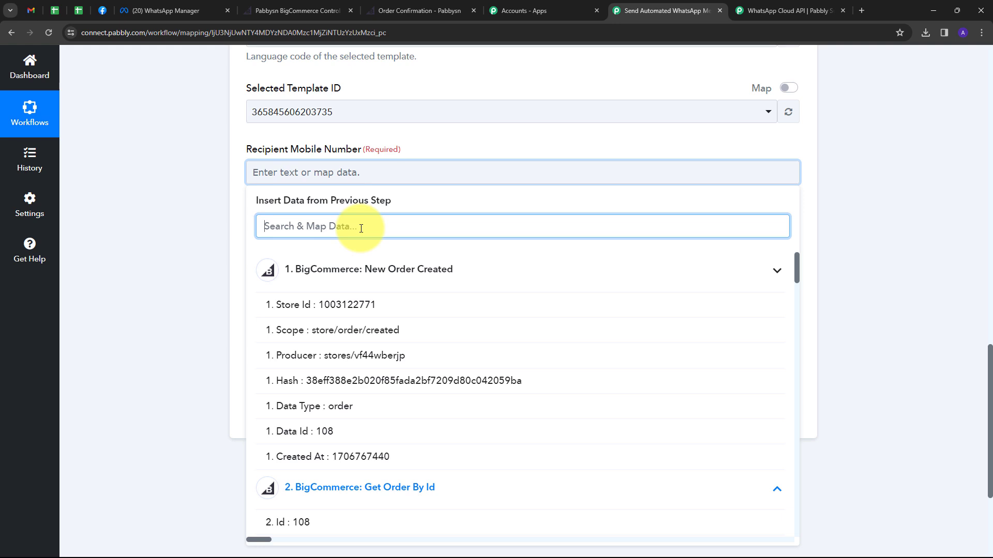
pyautogui.write('pho')
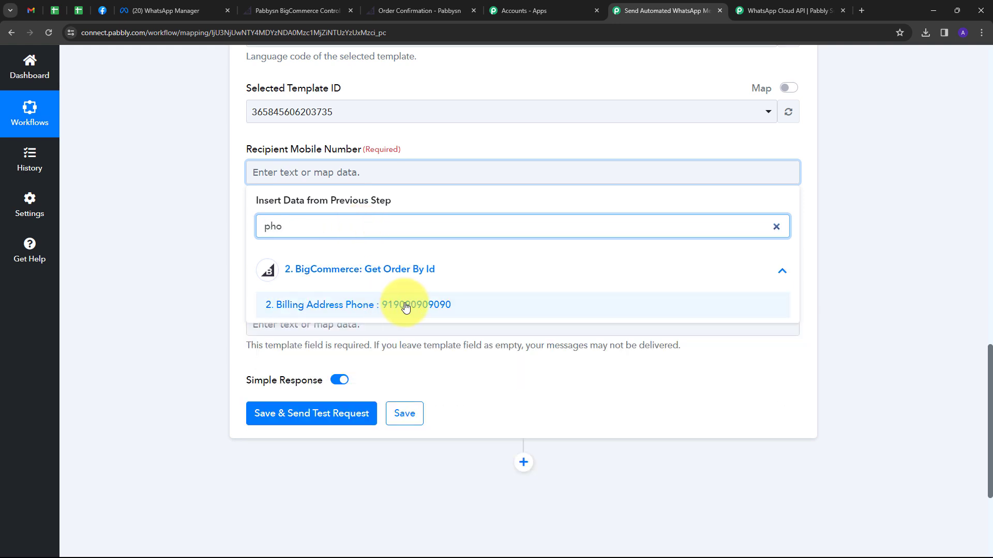
pyautogui.click(406, 307)
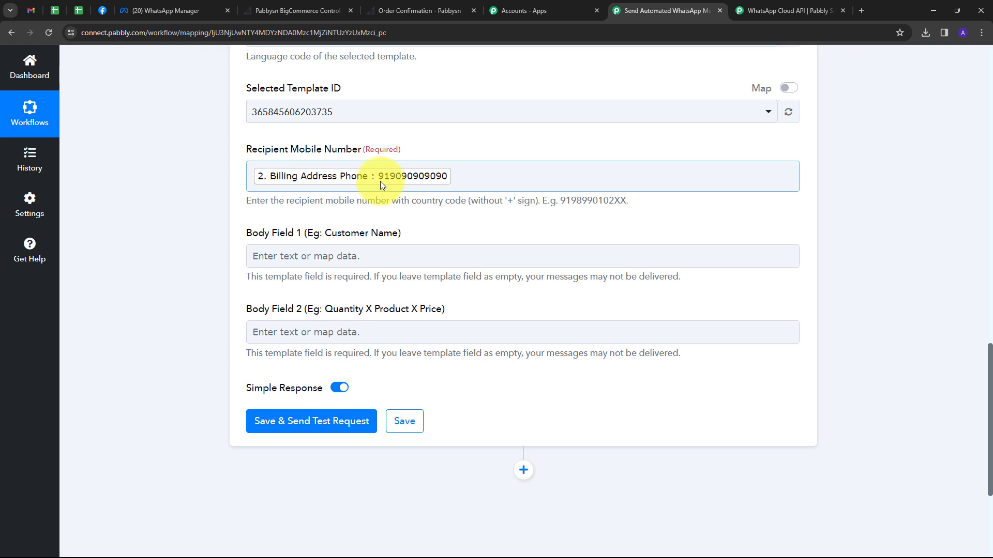
pyautogui.scroll(-3, 224, 92)
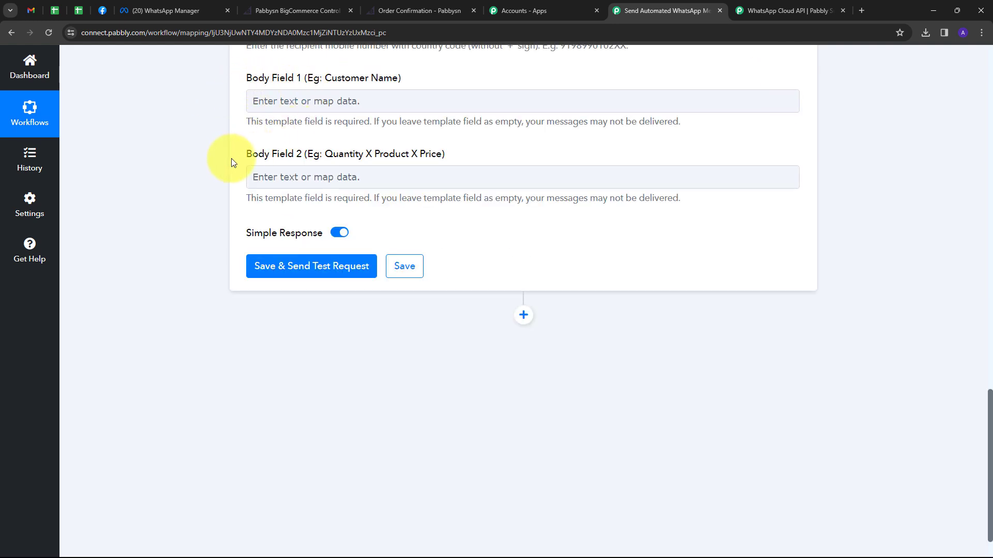
# Map Billing Address First Name and Last Name into Body Field 1.
pyautogui.click(286, 170)
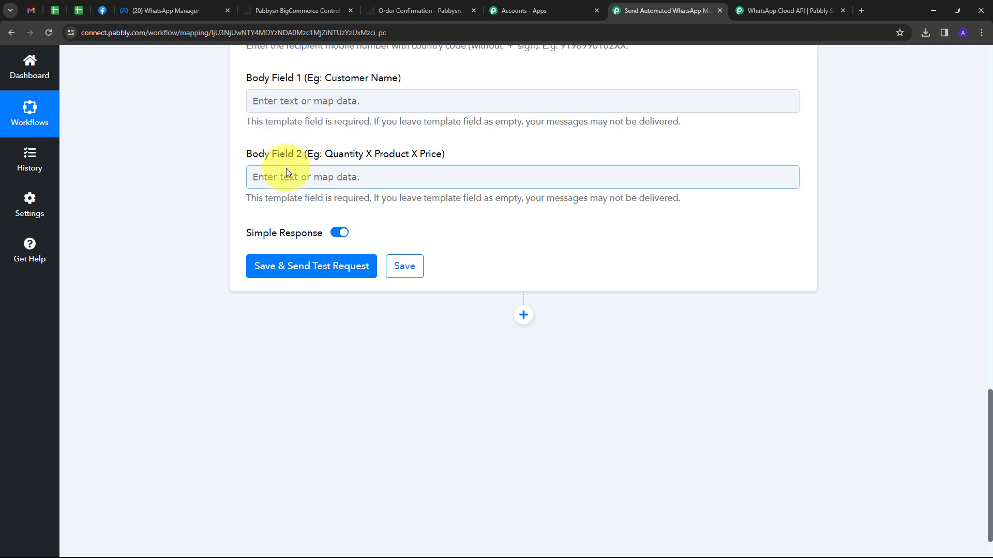
pyautogui.click(313, 91)
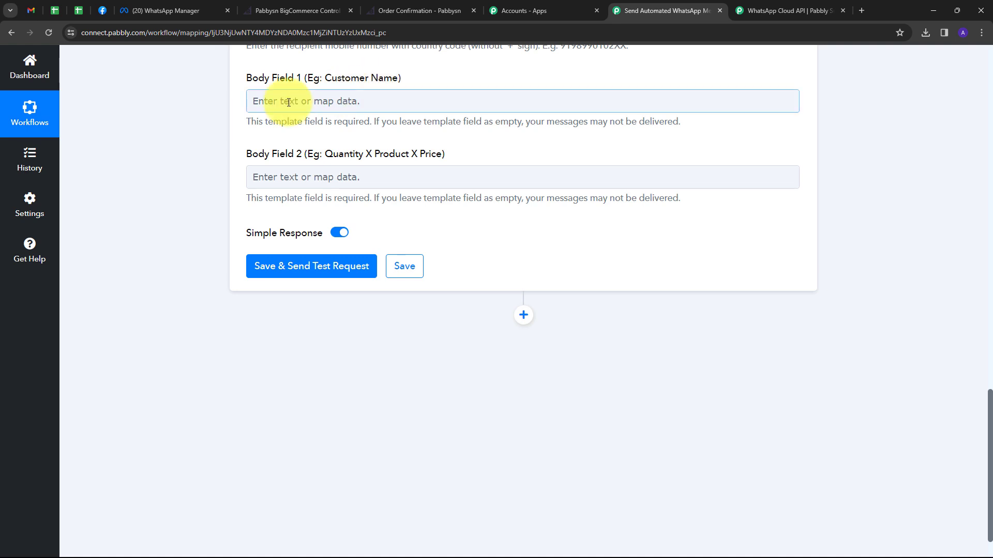
pyautogui.click(305, 101)
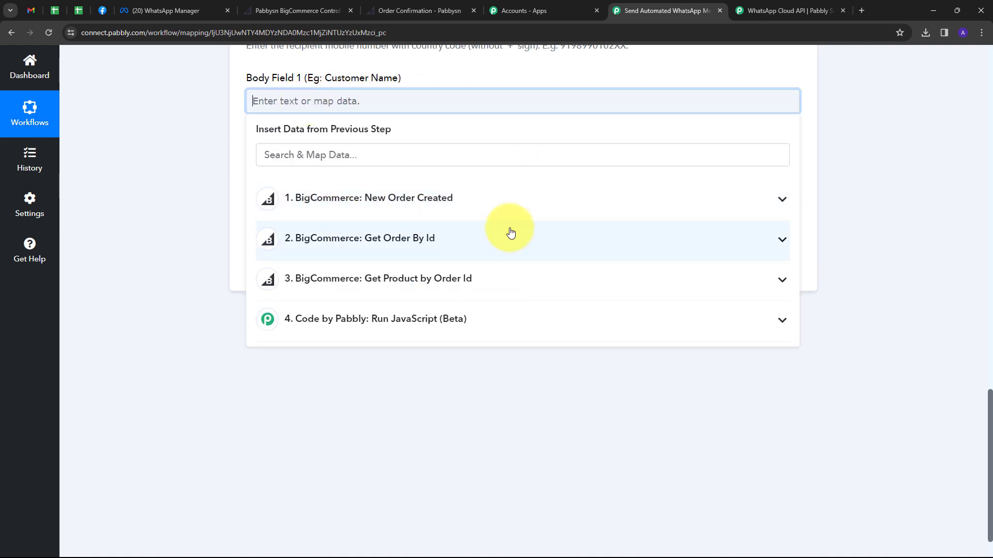
pyautogui.click(414, 239)
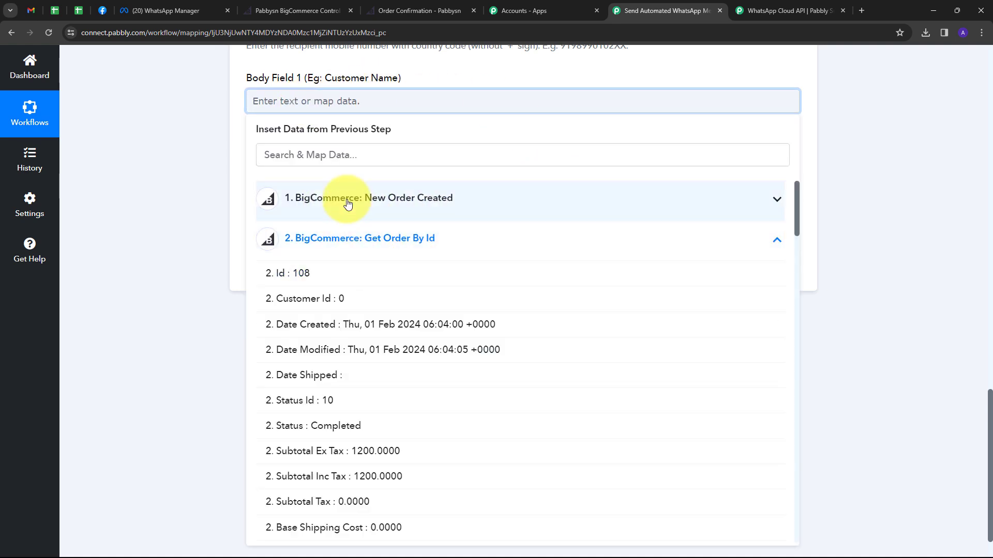
pyautogui.click(345, 156)
pyautogui.write('nam')
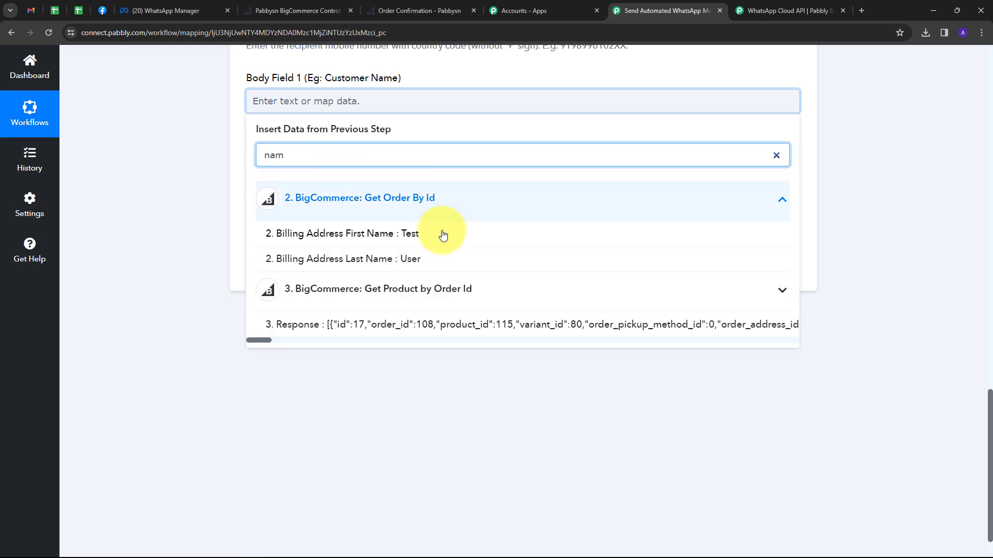
pyautogui.click(344, 235)
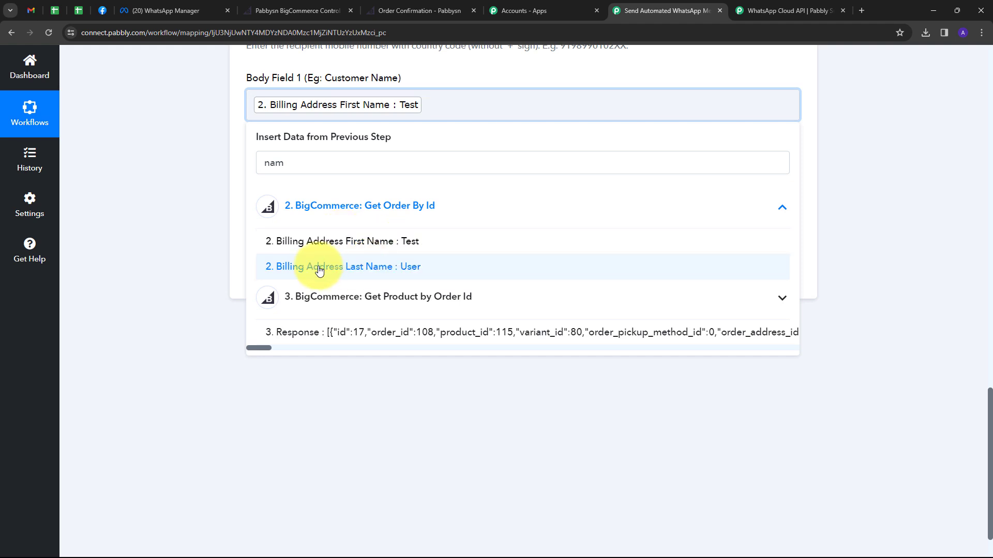
pyautogui.click(381, 272)
pyautogui.click(223, 163)
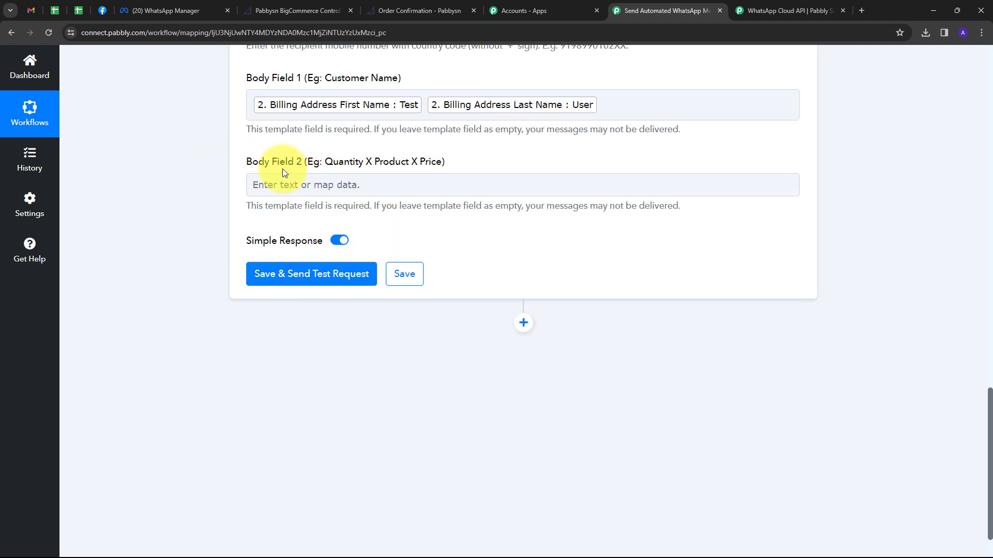
# Map the Code by Pabbly JavaScript Output into Body Field 2.
pyautogui.click(317, 181)
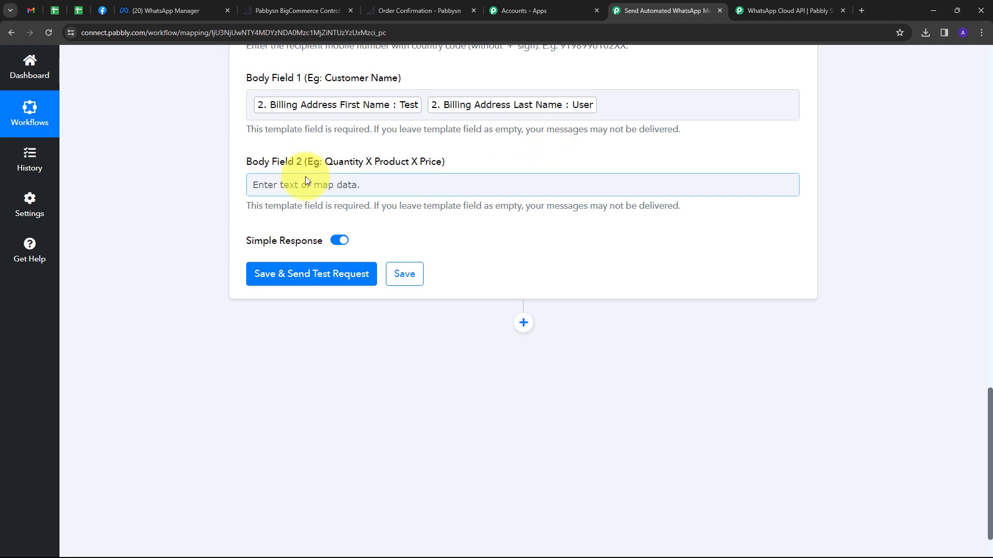
pyautogui.click(290, 182)
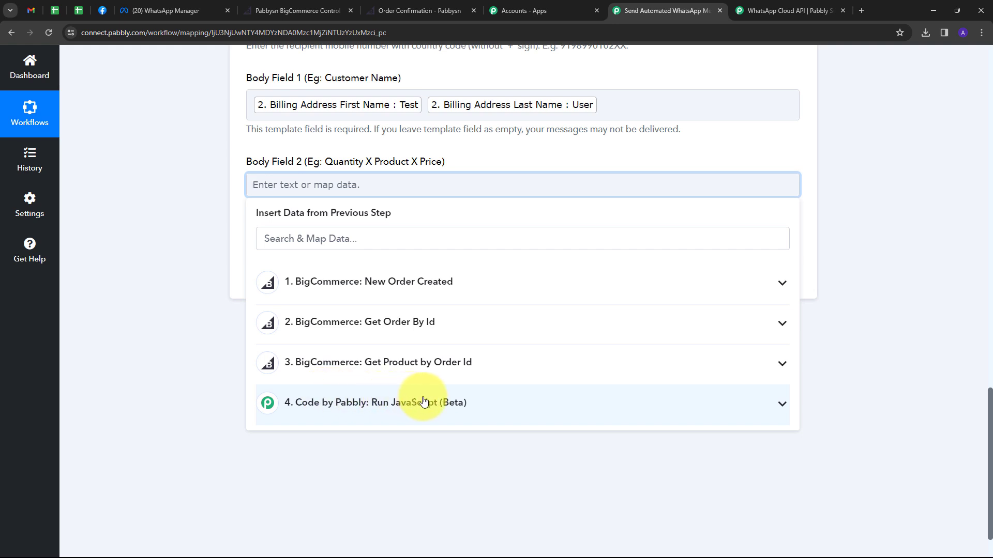
pyautogui.click(506, 401)
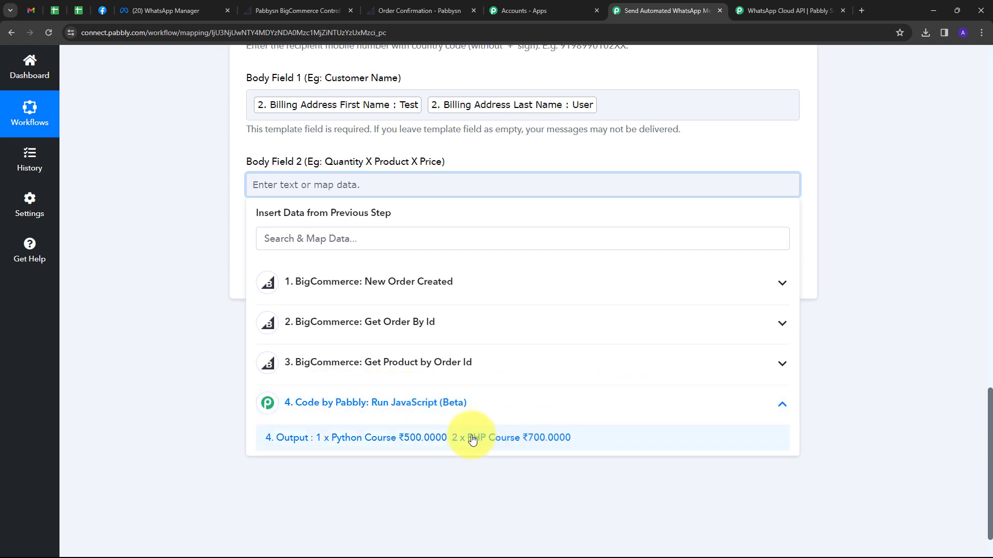
pyautogui.click(414, 439)
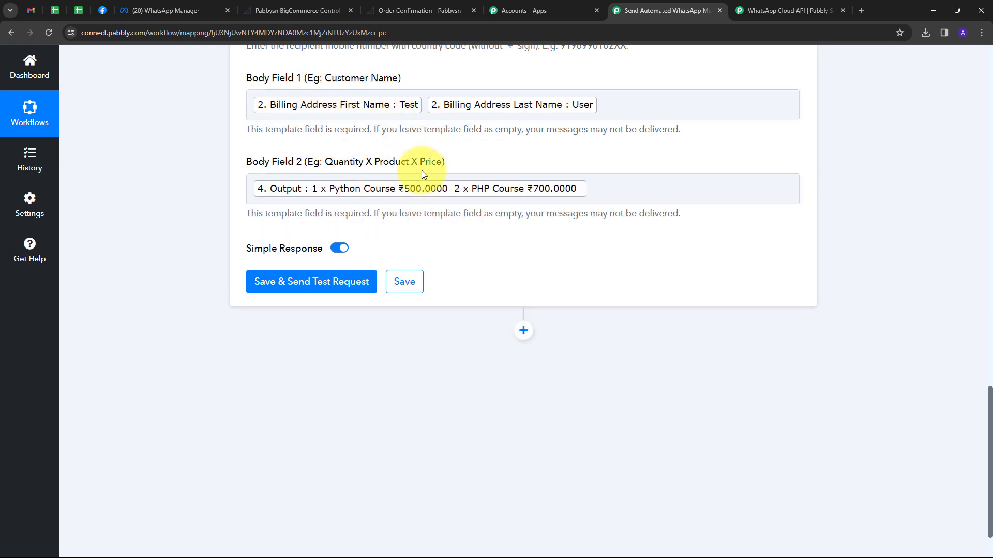
# Send the test request and confirm the WhatsApp order message lists the Python and PHP courses.
pyautogui.click(351, 279)
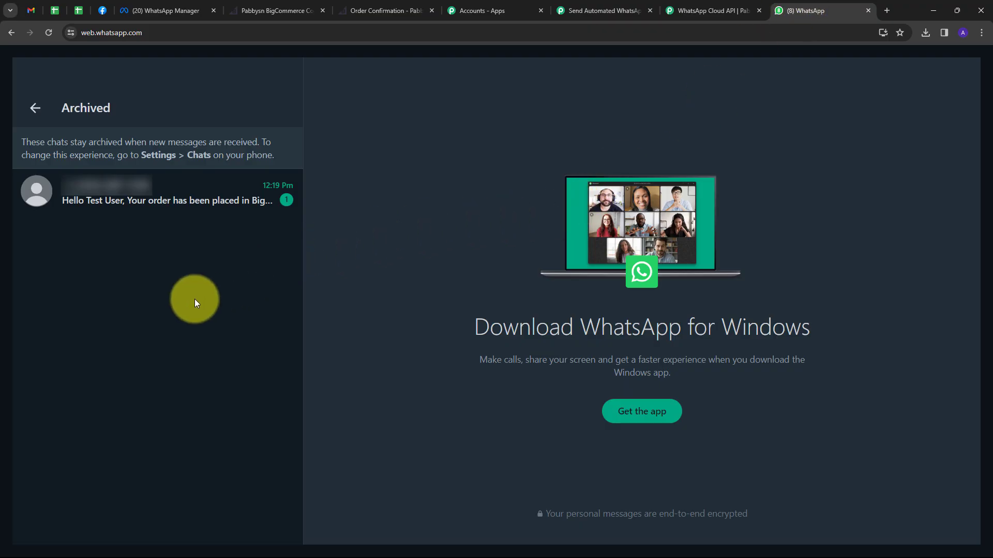
pyautogui.click(156, 202)
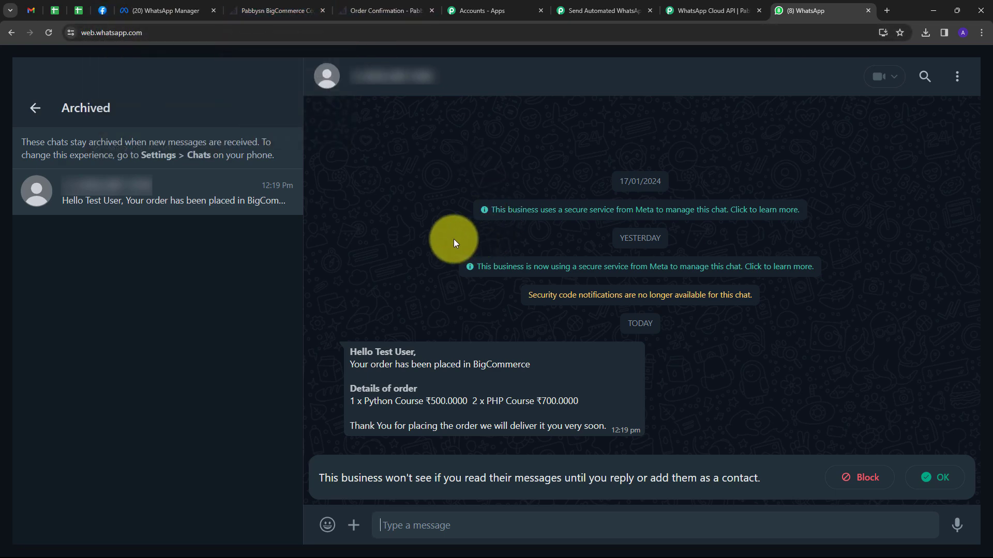
pyautogui.click(600, 10)
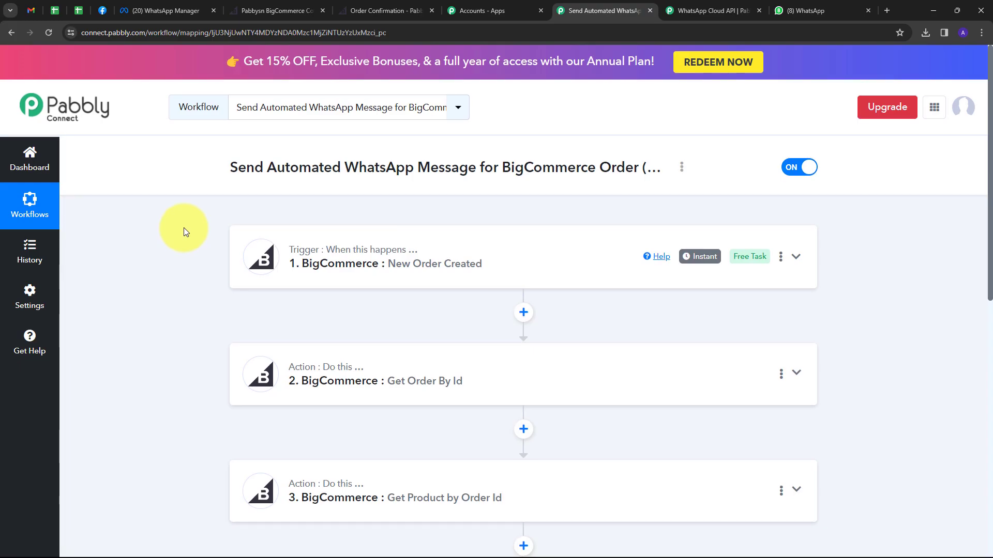
pyautogui.scroll(-3, 319, 231)
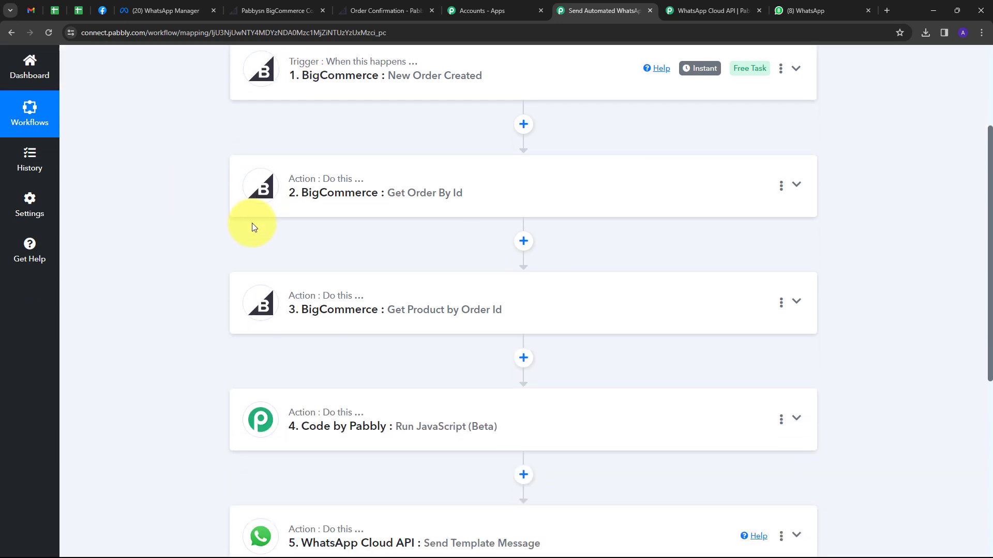
pyautogui.scroll(4, 189, 258)
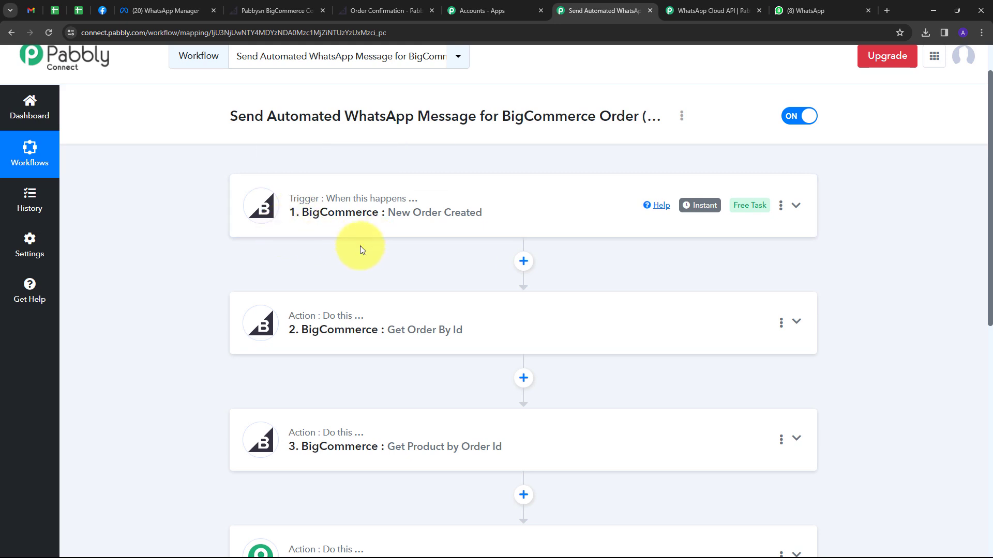
pyautogui.scroll(-6, 201, 244)
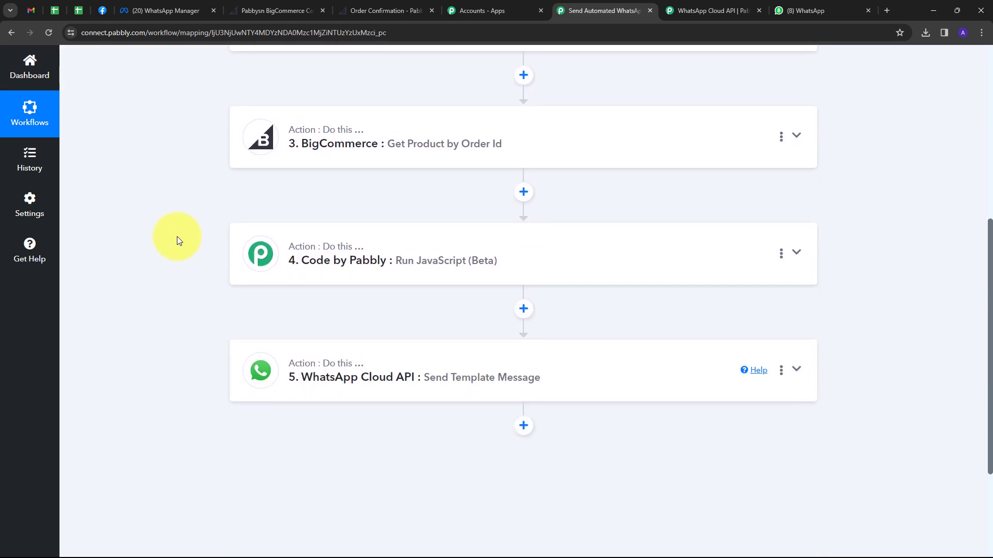
pyautogui.scroll(6, 219, 360)
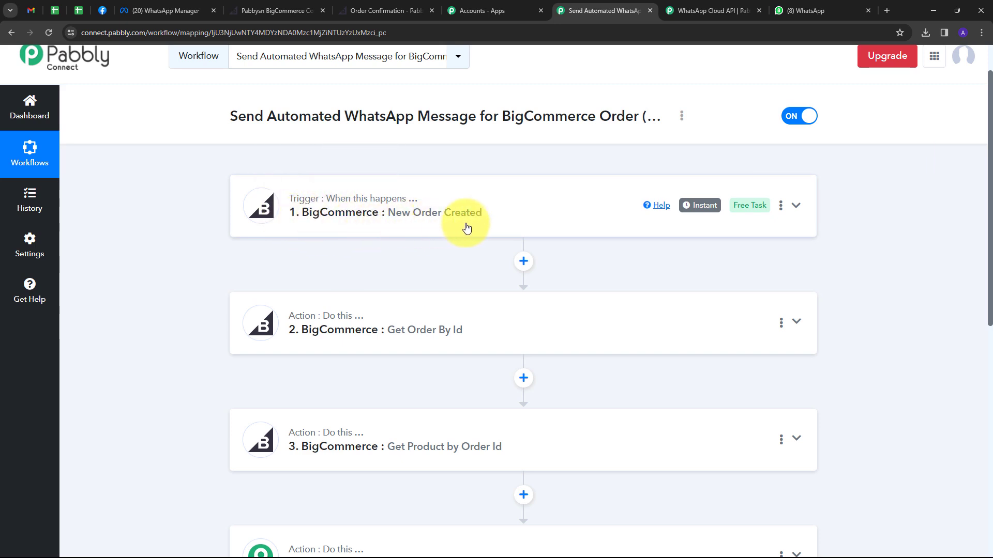
pyautogui.scroll(-3, 166, 215)
pyautogui.scroll(-2, 169, 215)
pyautogui.scroll(3, 169, 215)
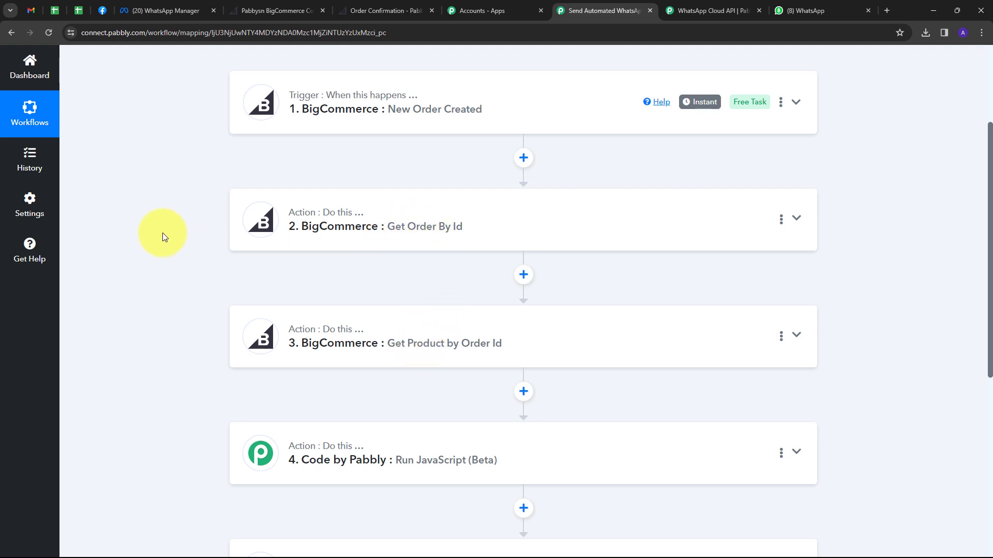
pyautogui.scroll(-2, 175, 236)
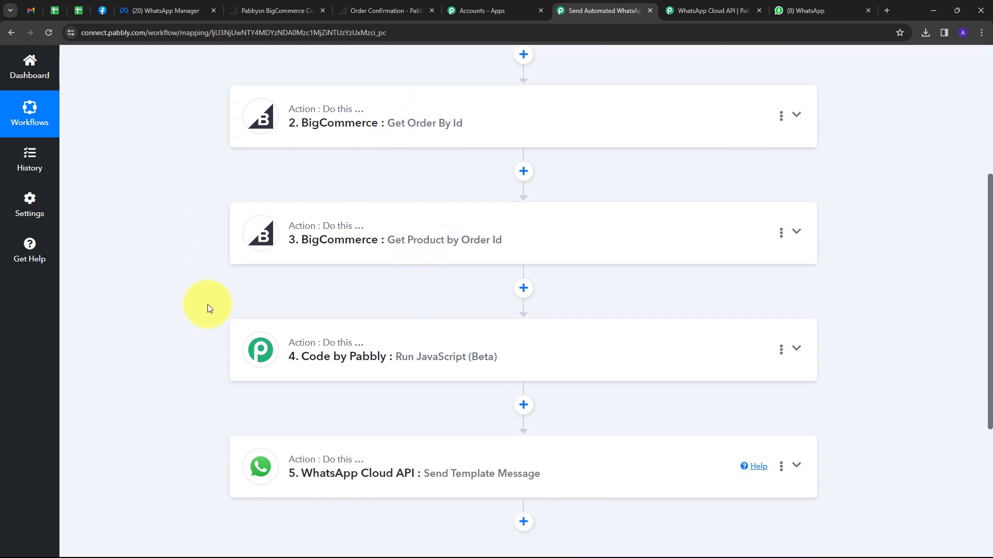
pyautogui.scroll(-1, 243, 305)
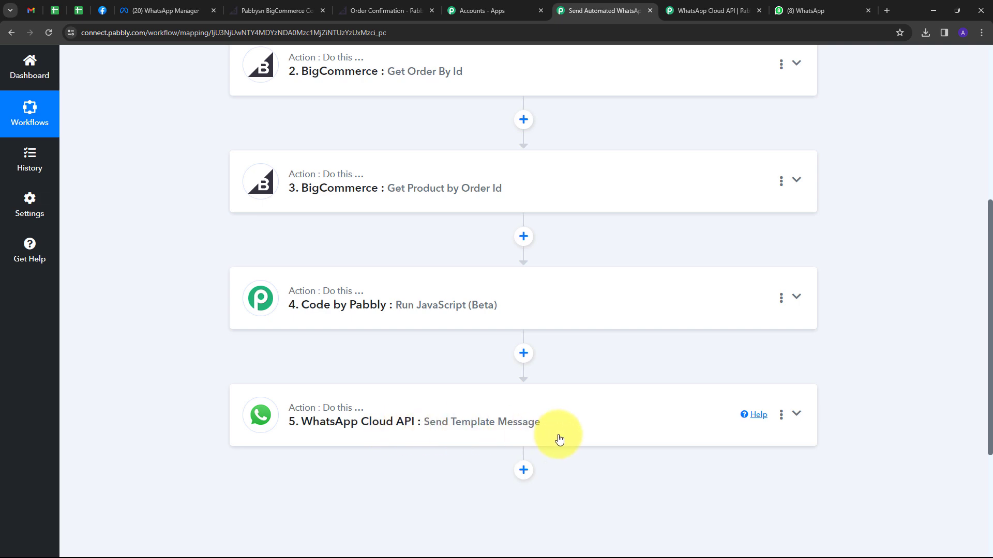
pyautogui.scroll(4, 206, 374)
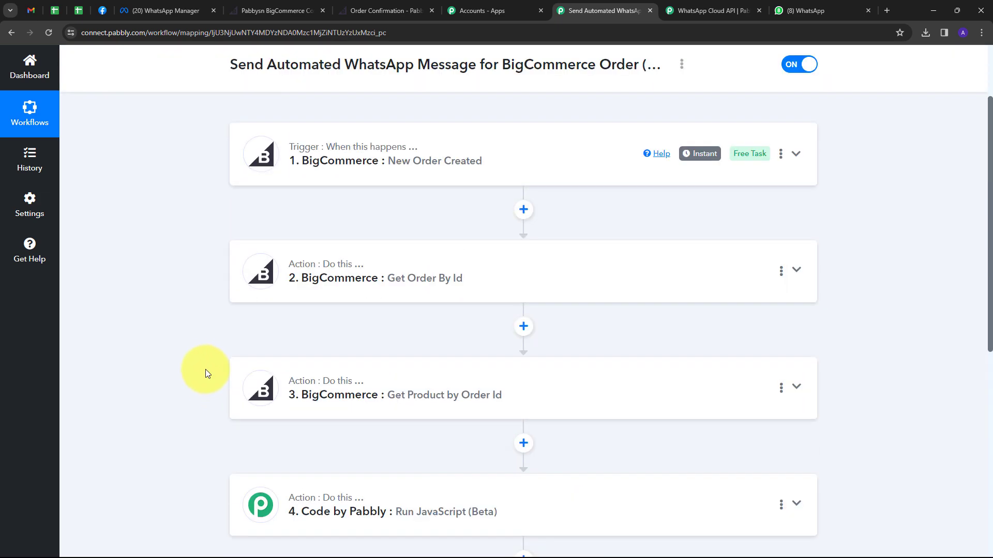